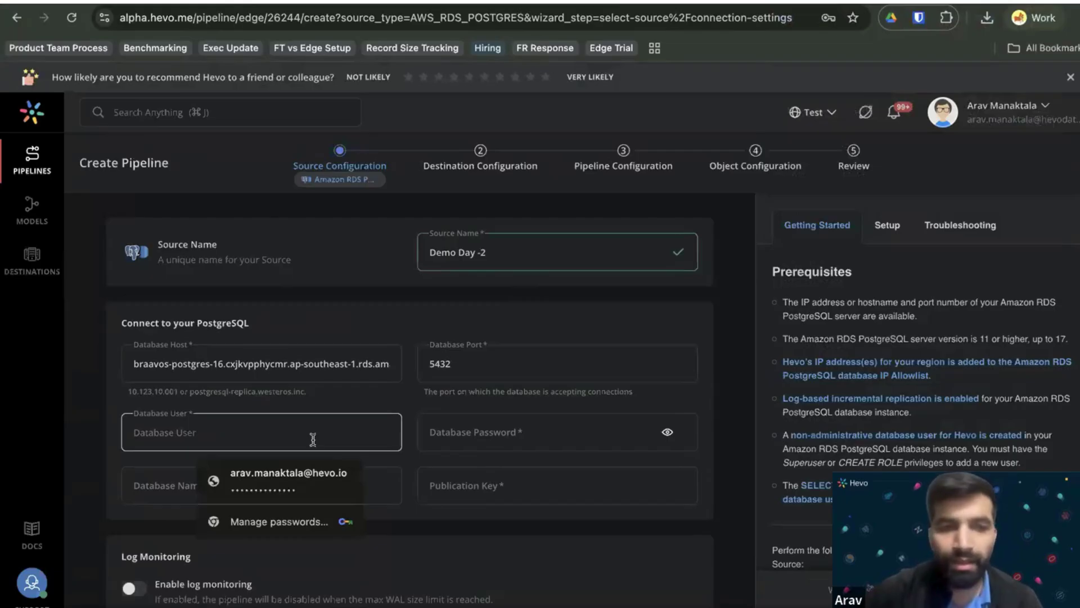
# Enter database user root and the database password.
pyautogui.write('root')
pyautogui.press('Tab')
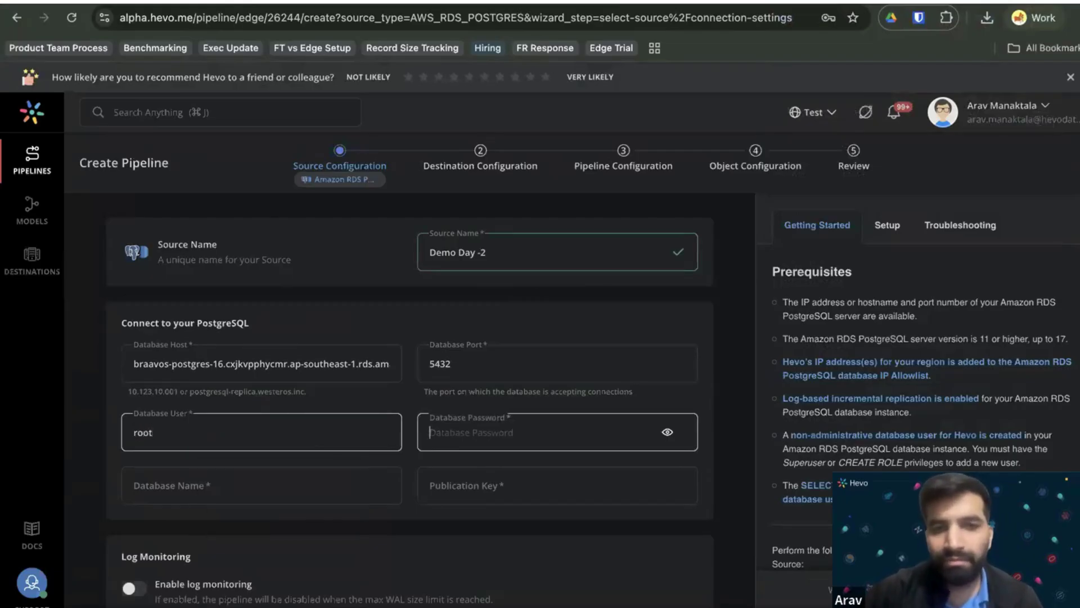
pyautogui.scroll(-2, 375, 369)
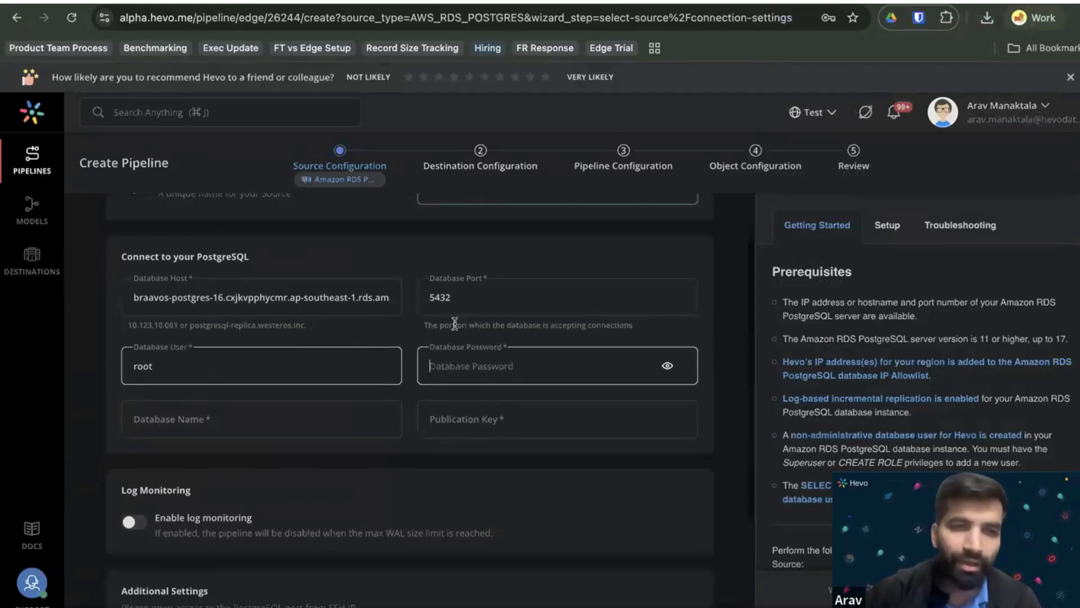
pyautogui.write('********')
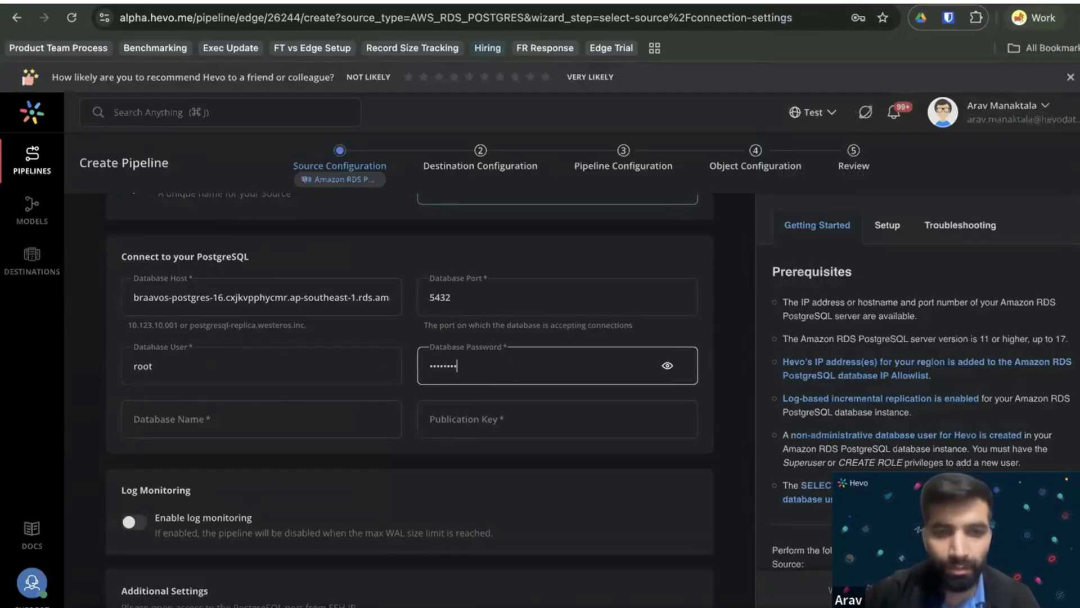
pyautogui.press('Tab')
pyautogui.press('Tab')
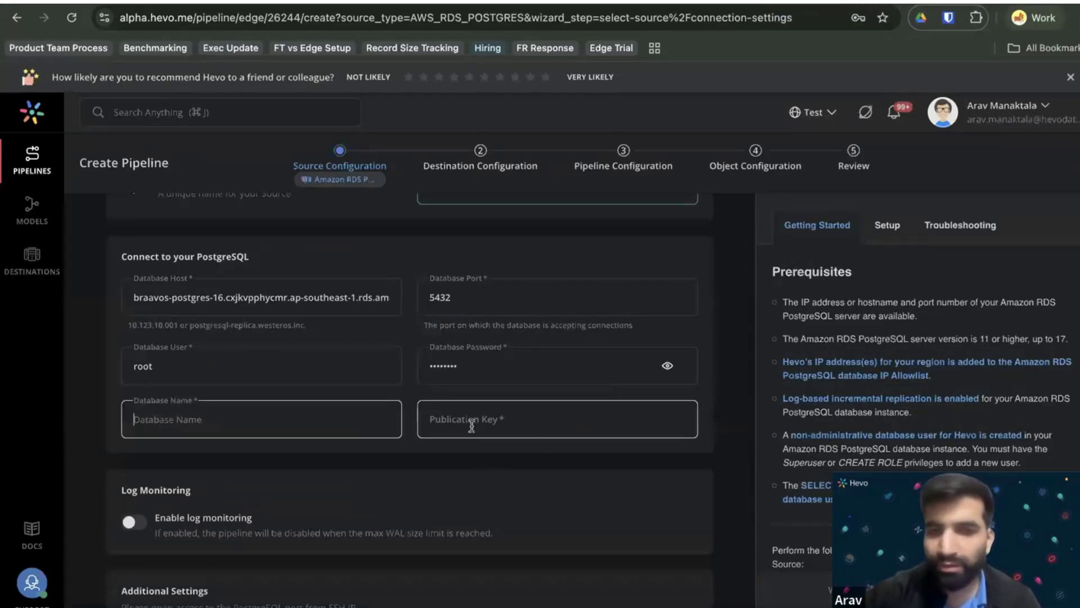
# Fill in publication key hevo_pub and database name braavos.
pyautogui.scroll(-1, 405, 408)
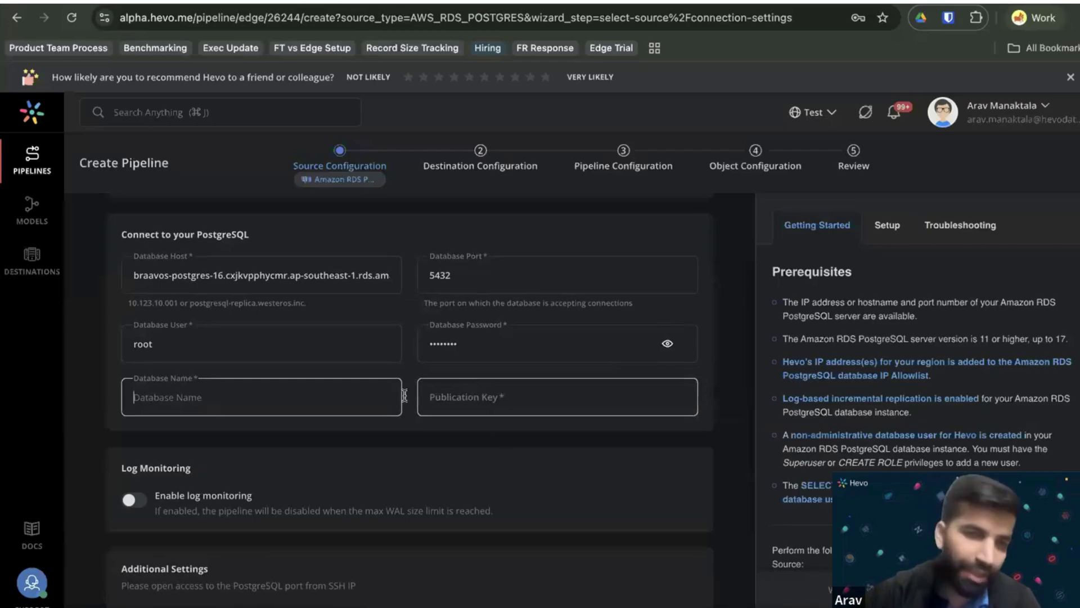
pyautogui.click(490, 396)
pyautogui.write('hevo_pub')
pyautogui.click(390, 395)
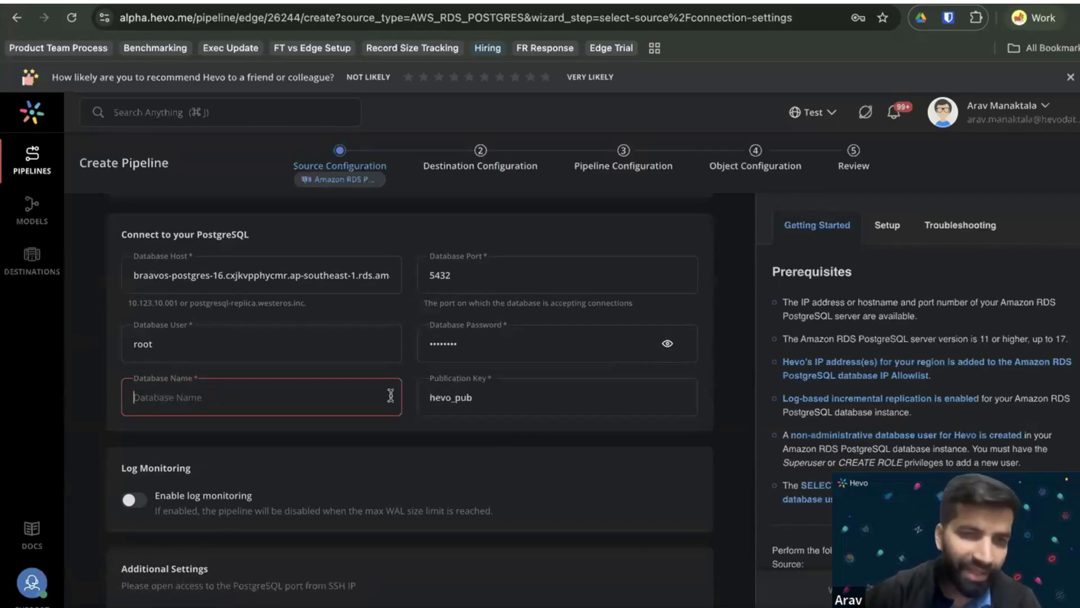
pyautogui.scroll(-1, 228, 438)
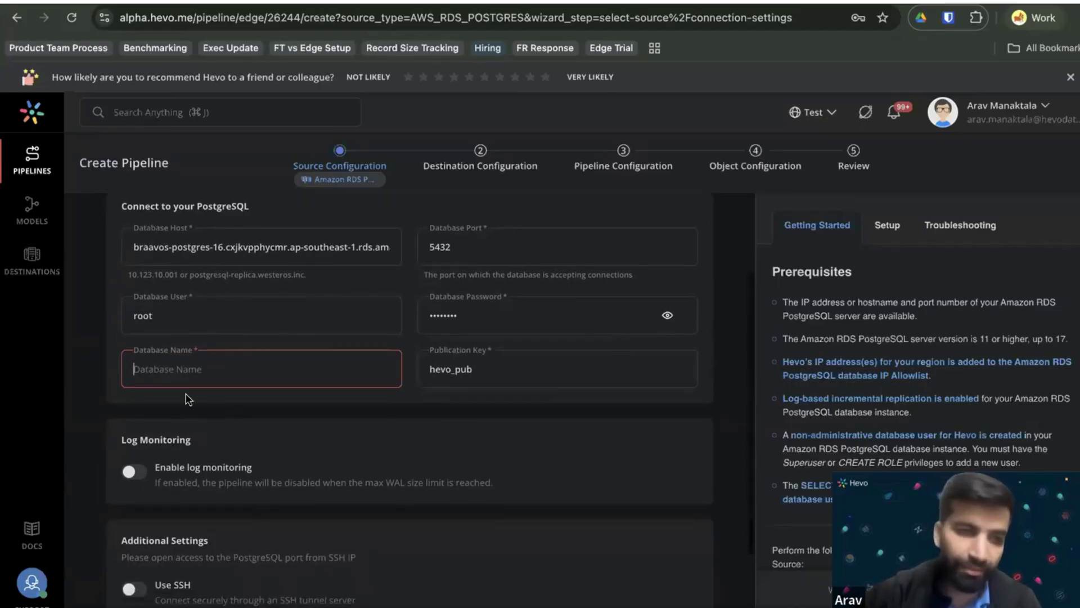
pyautogui.scroll(-1, 188, 400)
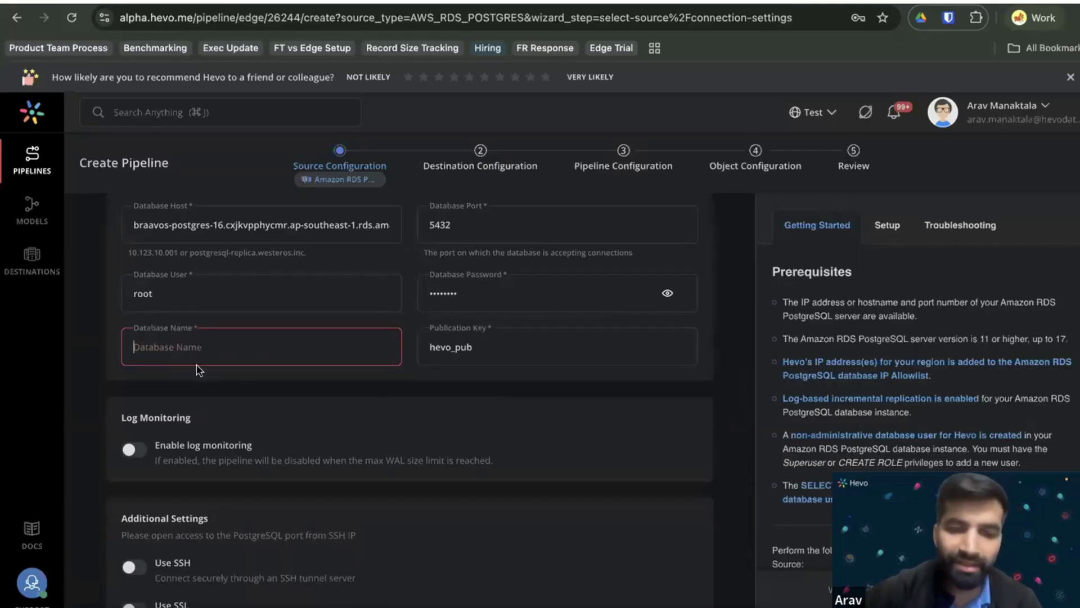
pyautogui.write('braavos')
pyautogui.scroll(-2, 214, 446)
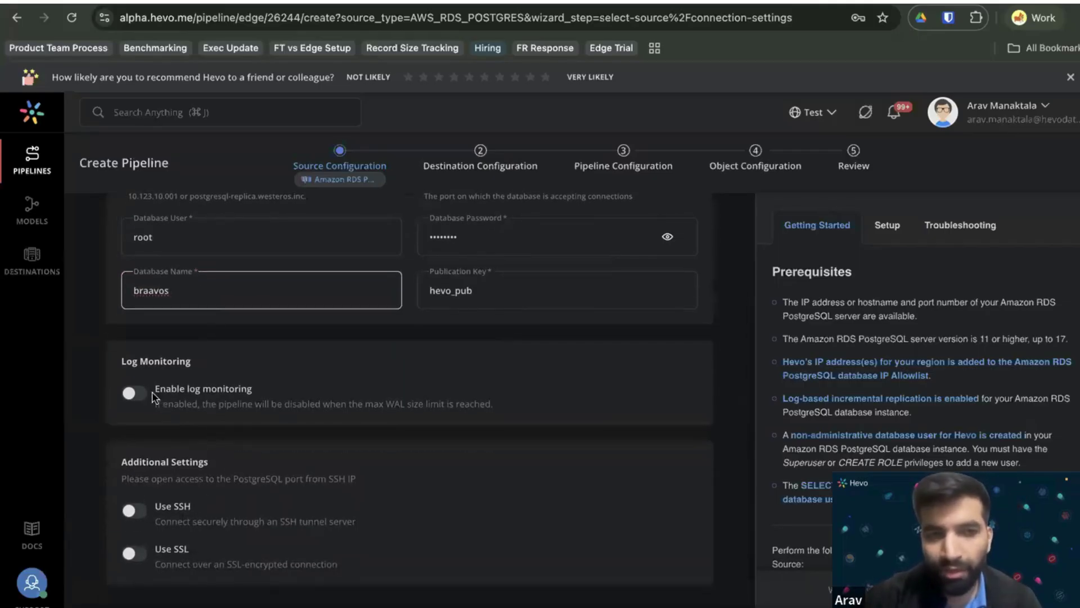
# Enable log monitoring with max WAL size 100 GB and alert threshold 60%.
pyautogui.click(135, 394)
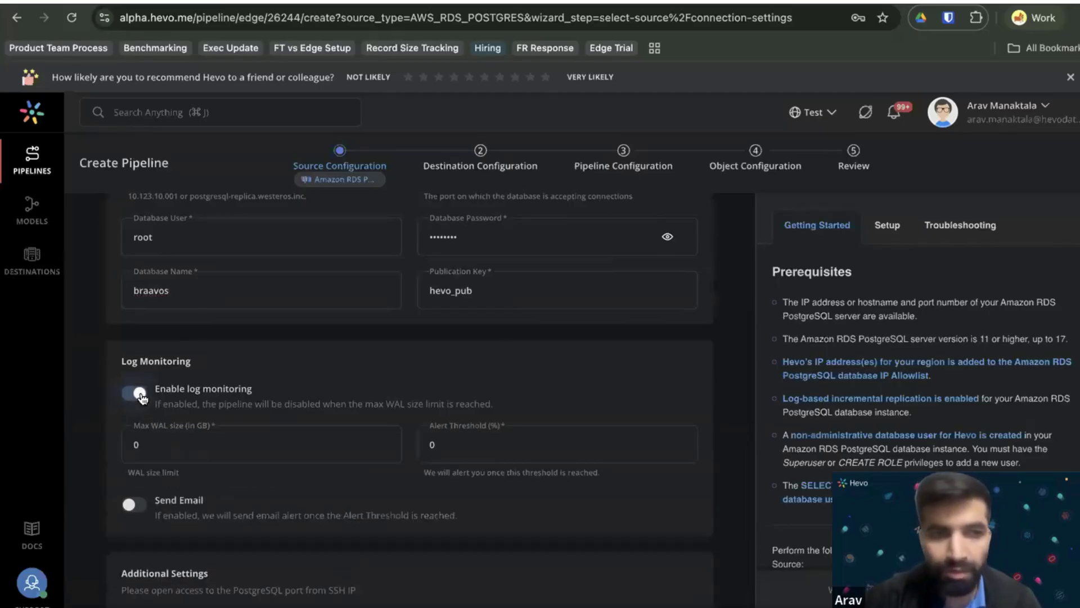
pyautogui.click(185, 437)
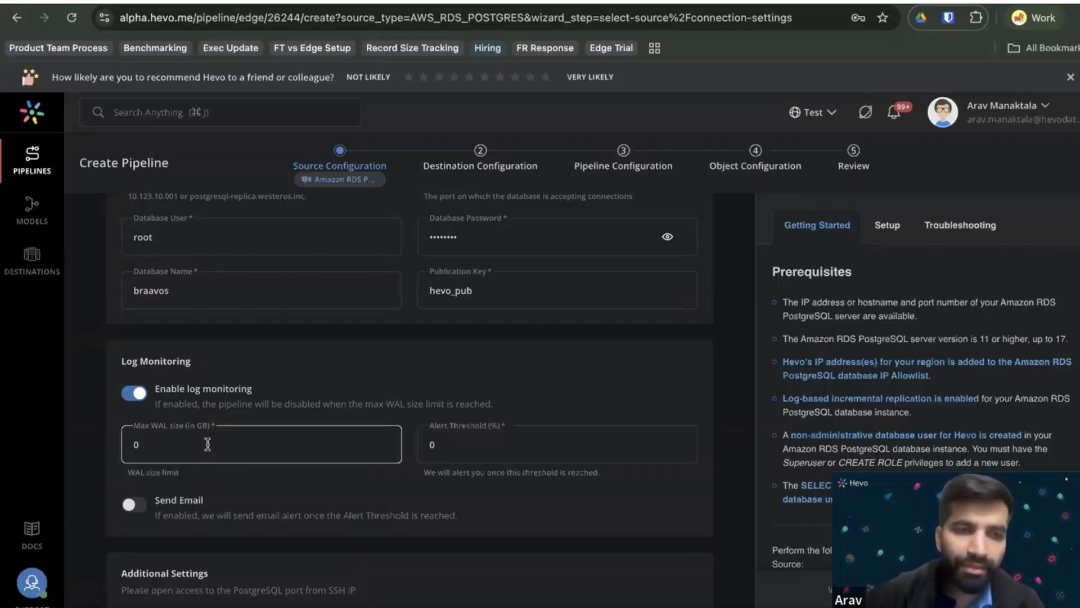
pyautogui.doubleClick(142, 444)
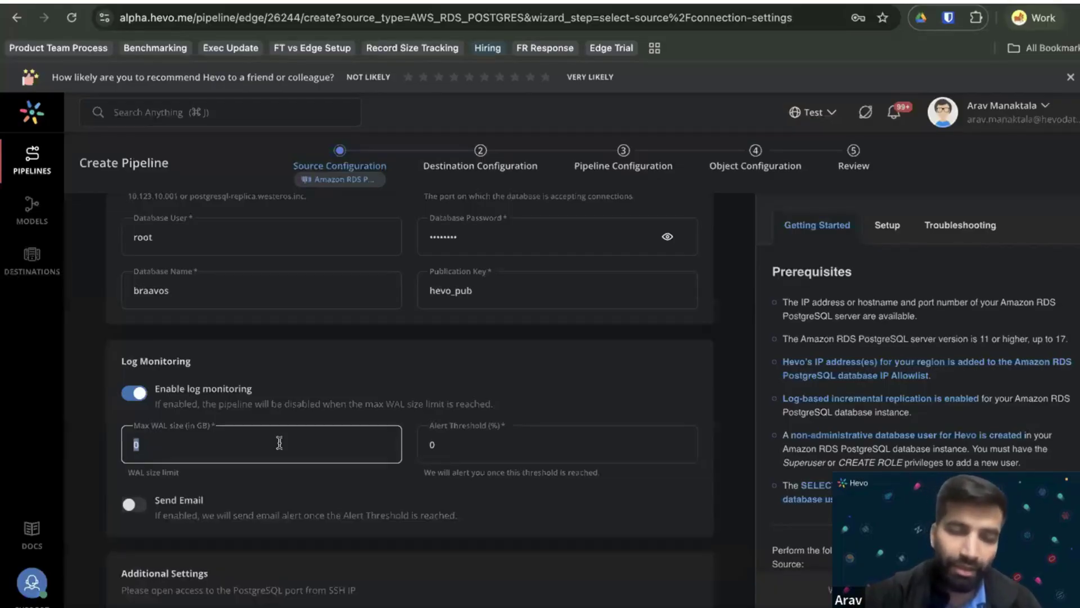
pyautogui.scroll(-2, 253, 416)
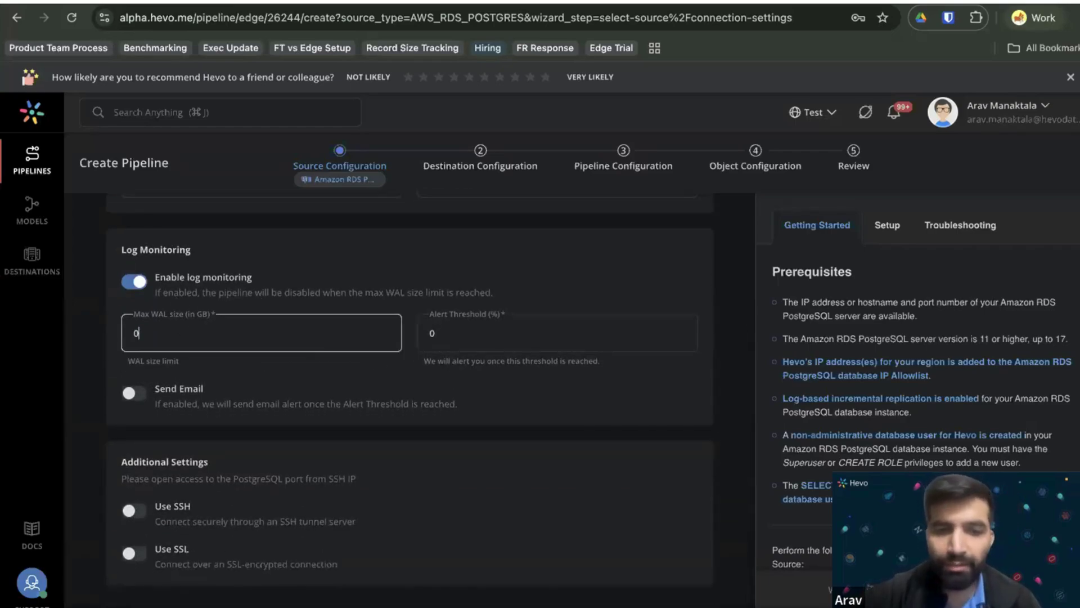
pyautogui.press('BackSpace')
pyautogui.write('100')
pyautogui.click(470, 325)
pyautogui.press('BackSpace')
pyautogui.write('60')
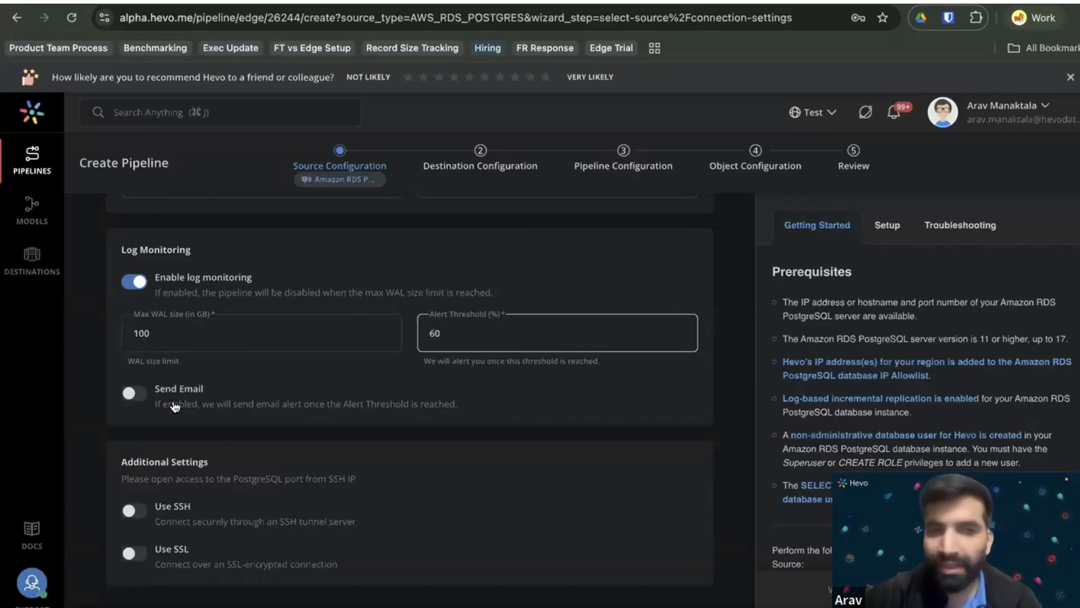
pyautogui.click(145, 399)
# Try email alerts on and off, revisit the limits, then turn log monitoring back off.
pyautogui.click(134, 396)
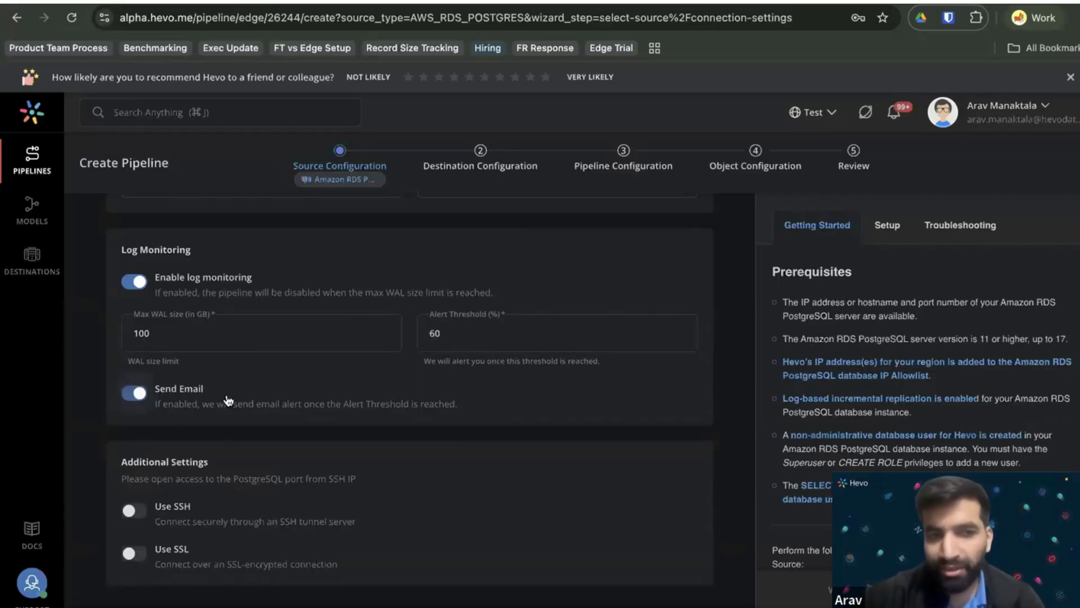
pyautogui.click(133, 396)
pyautogui.click(441, 324)
pyautogui.click(158, 438)
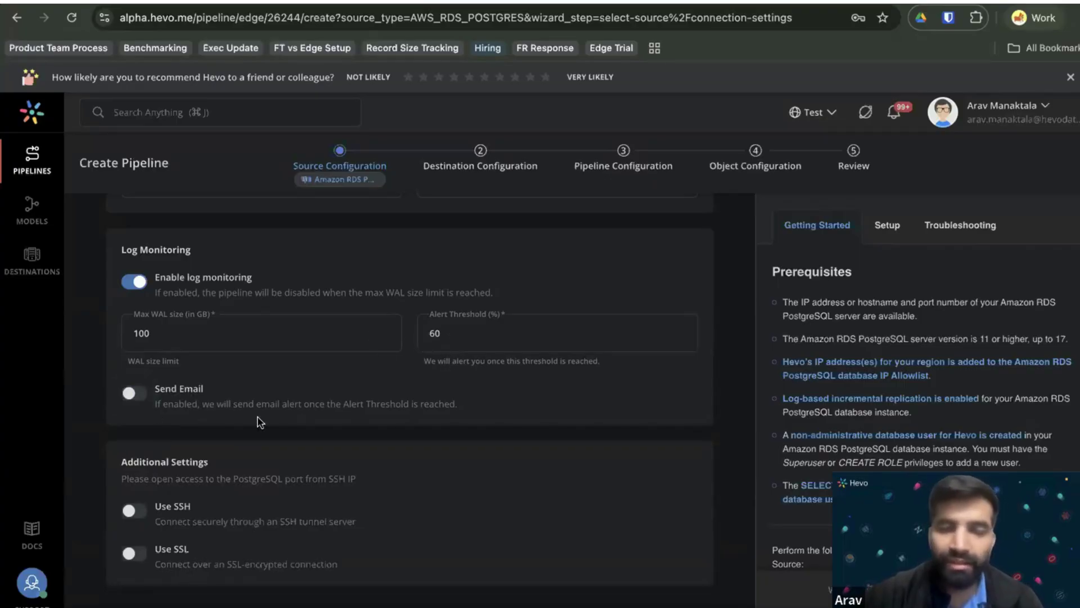
pyautogui.click(446, 326)
pyautogui.click(179, 345)
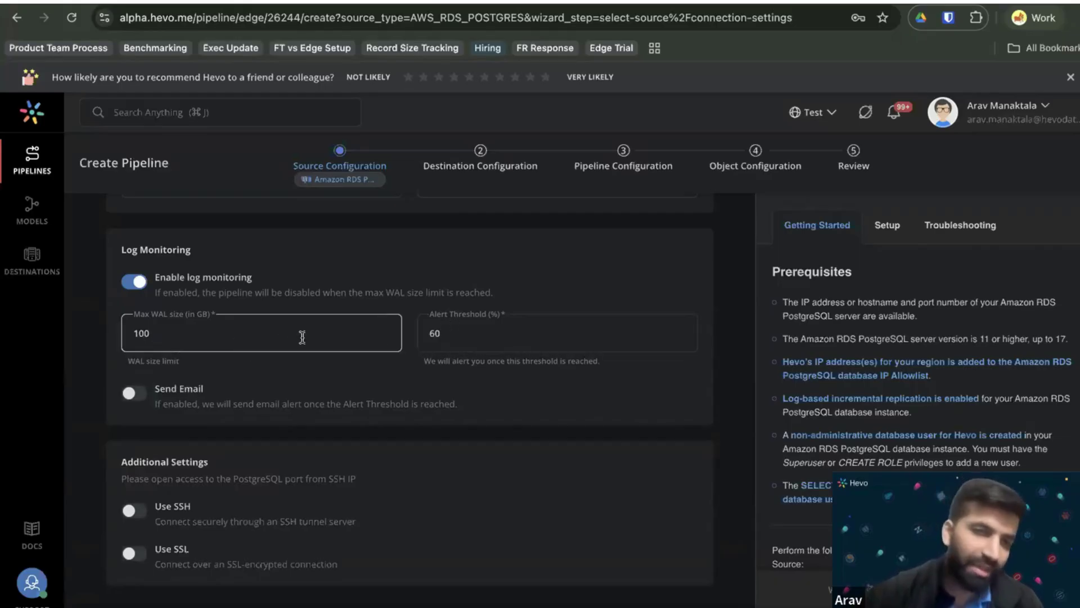
pyautogui.click(116, 305)
pyautogui.click(133, 286)
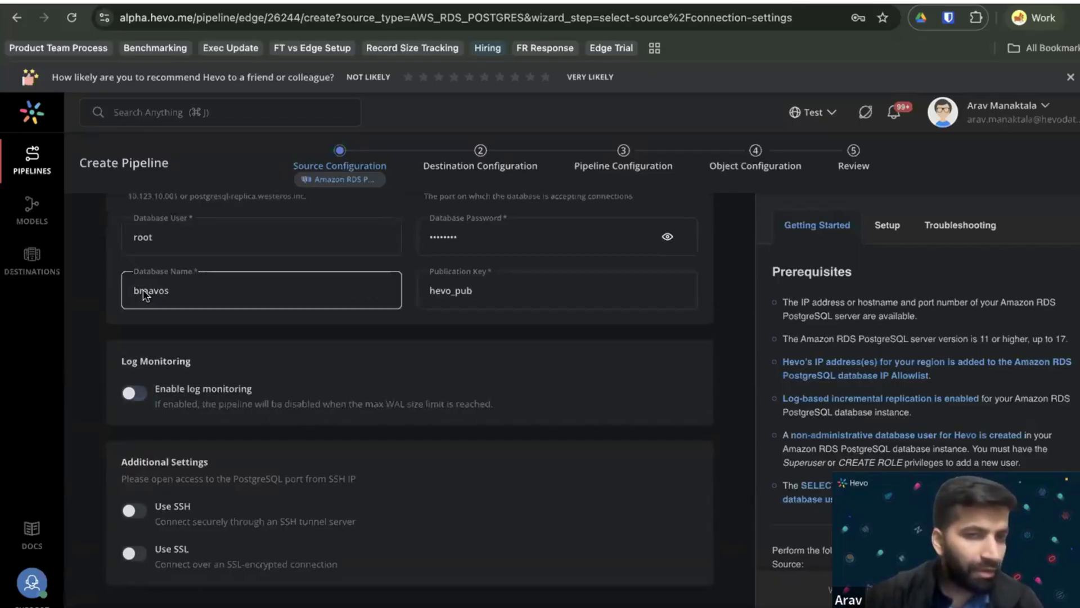
# Turn on Use SSH, then return to the 'Time for a demo!' slide in Google Slides.
pyautogui.click(139, 510)
pyautogui.scroll(-6, 155, 517)
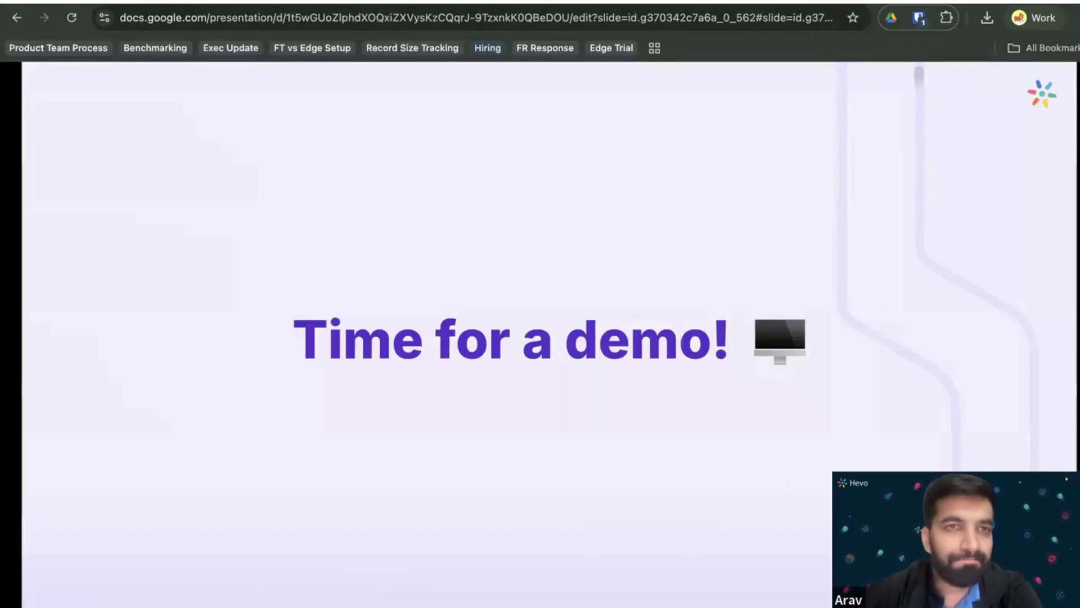
pyautogui.click(254, 2)
pyautogui.click(252, 130)
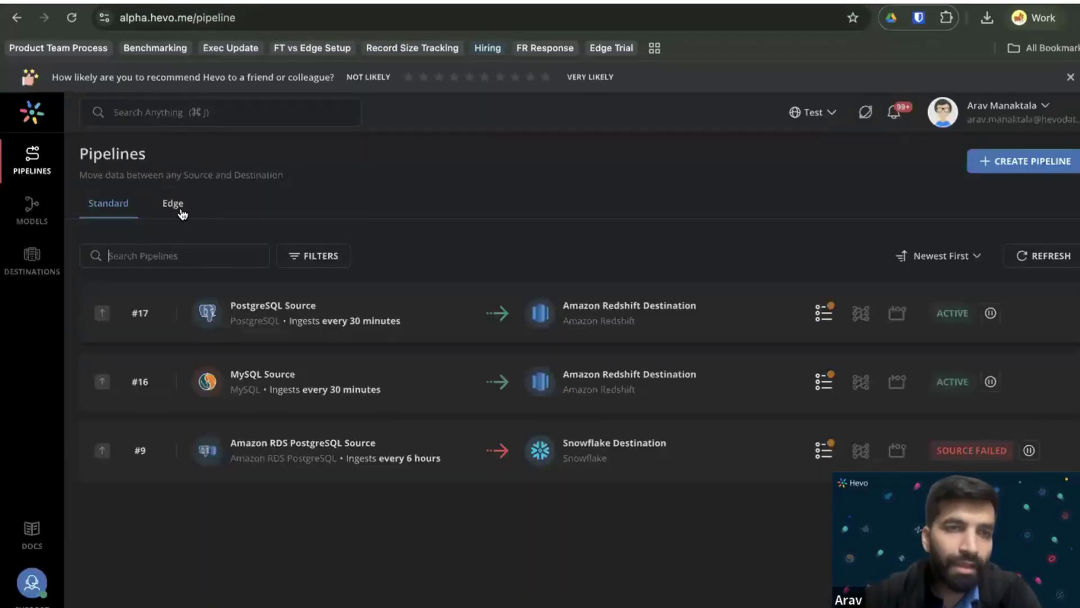
# From the Edge pipelines list, create a new pipeline with an Amazon RDS PostgreSQL source.
pyautogui.click(173, 204)
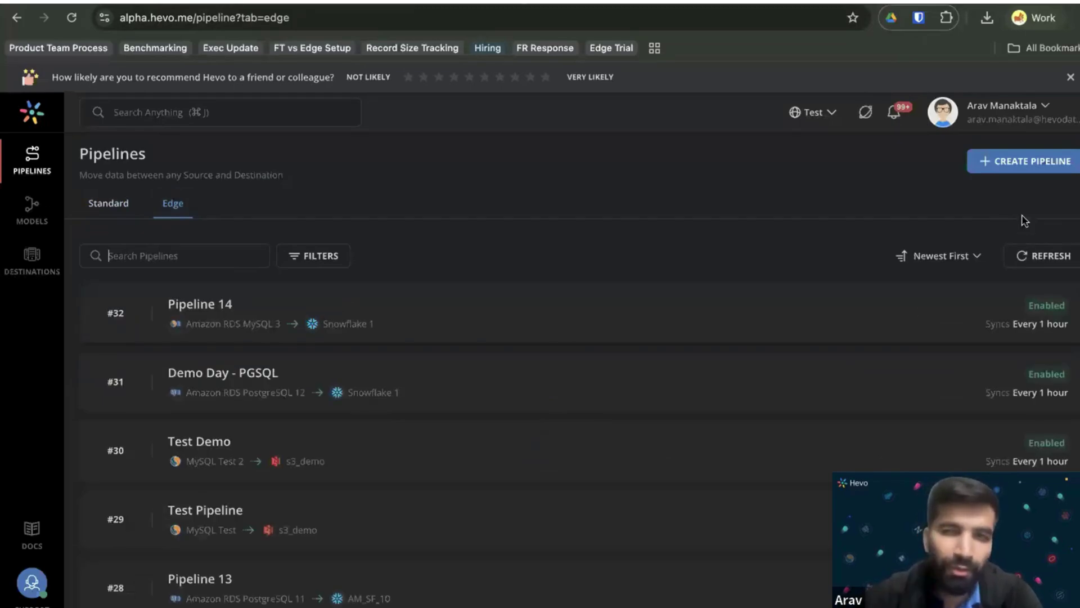
pyautogui.click(1004, 164)
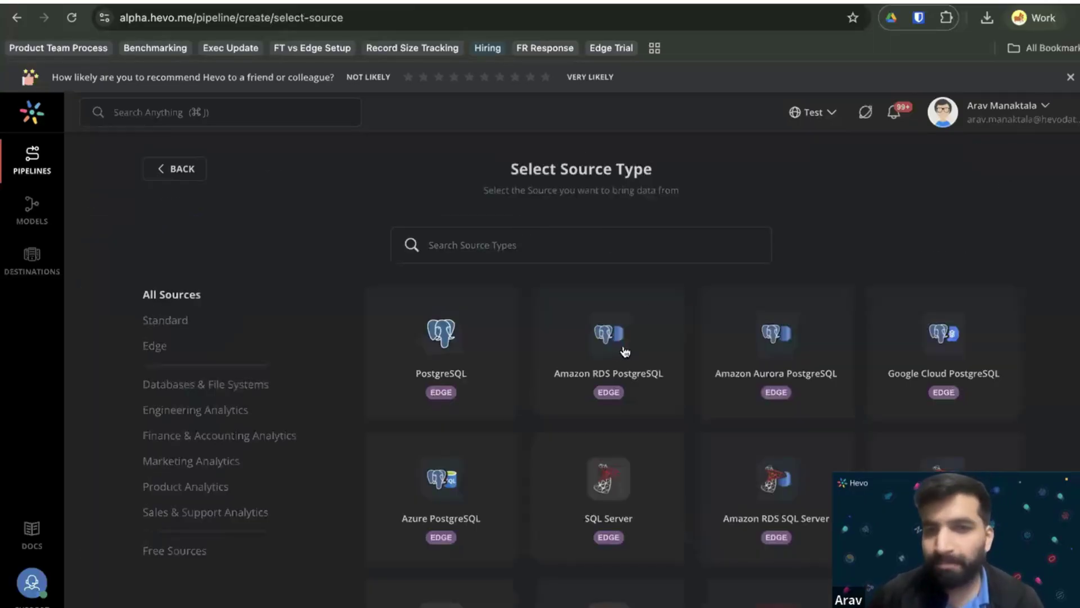
pyautogui.click(605, 344)
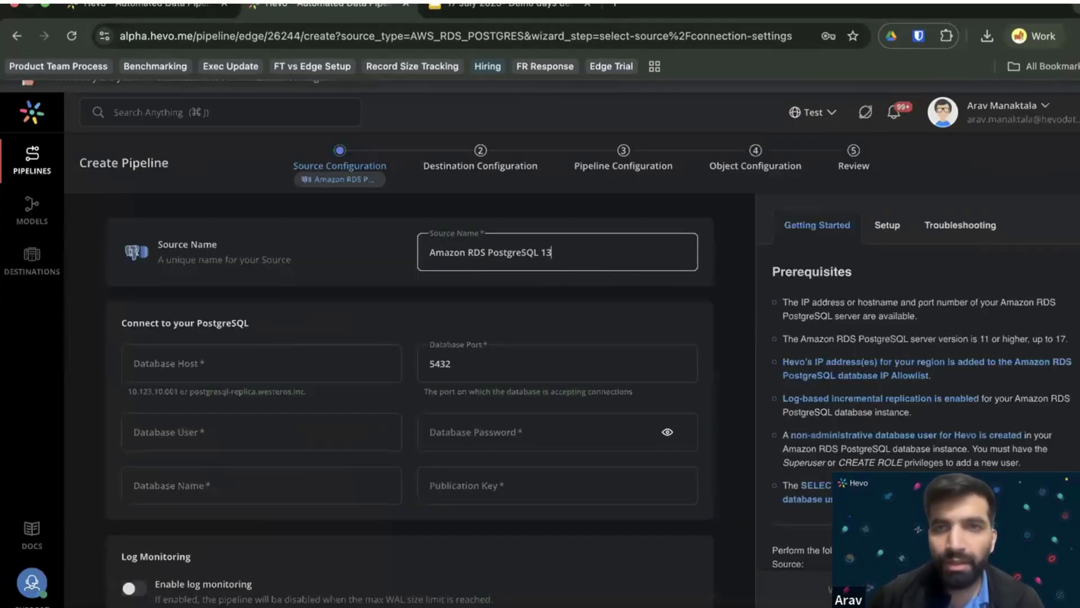
# Paste the saved RDS hostname from clipboard history into Database Host.
pyautogui.click(788, 4)
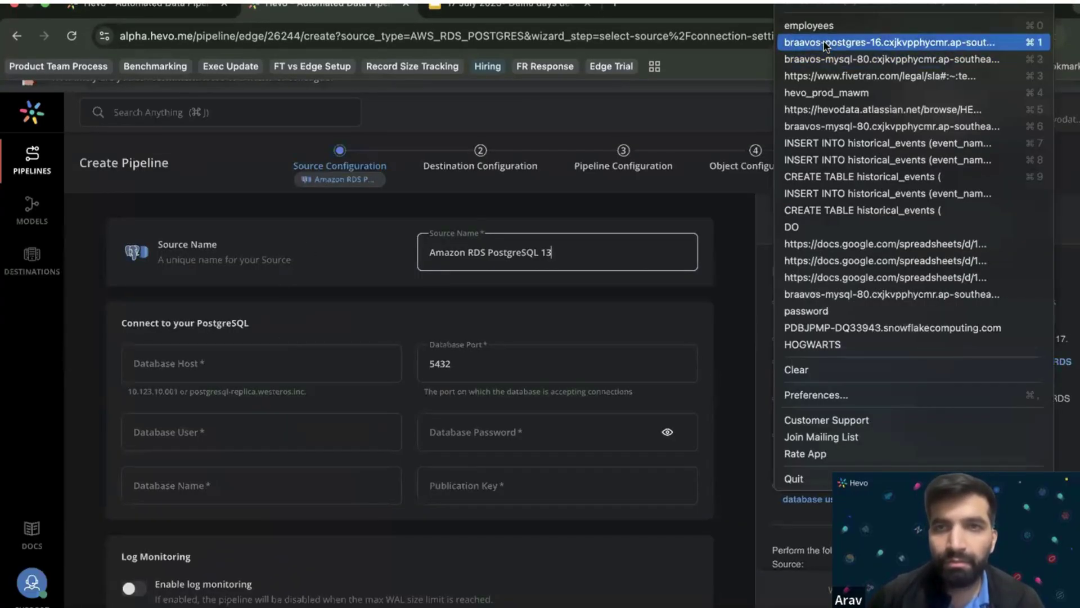
pyautogui.click(827, 42)
pyautogui.click(321, 355)
pyautogui.write('braavos-postgres-16.cxjkvpphycmr.ap-southeast-1.rds.amazonaws.com')
pyautogui.press('Tab')
# Rename the source to 'Demo Day -2'.
pyautogui.click(529, 250)
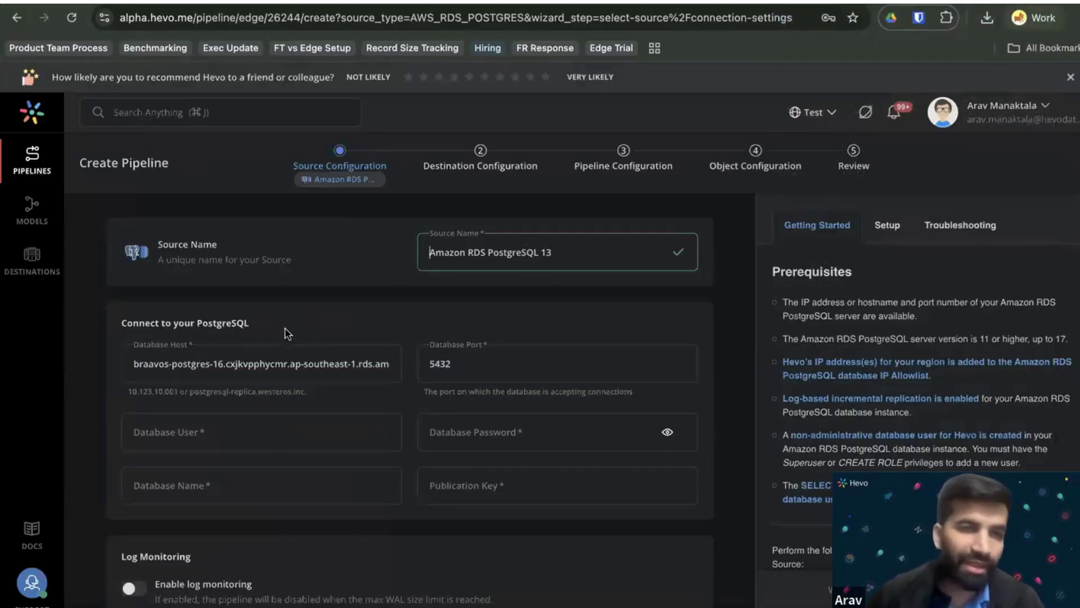
pyautogui.doubleClick(510, 254)
pyautogui.press('super+a')
pyautogui.write('D')
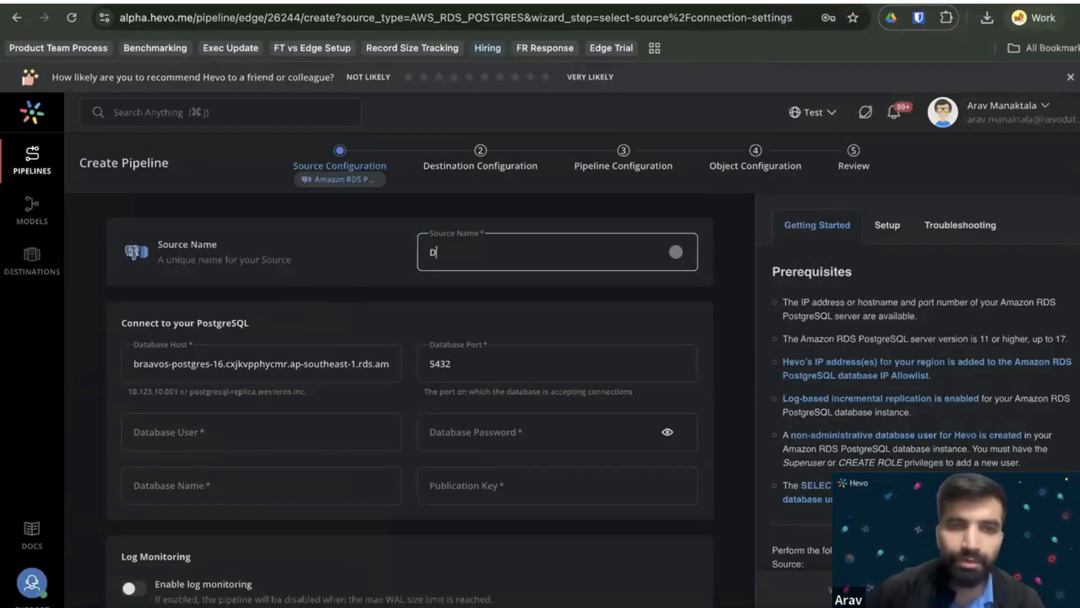
pyautogui.write('emo Day -2')
# Enter database user root and the database password.
pyautogui.click(313, 439)
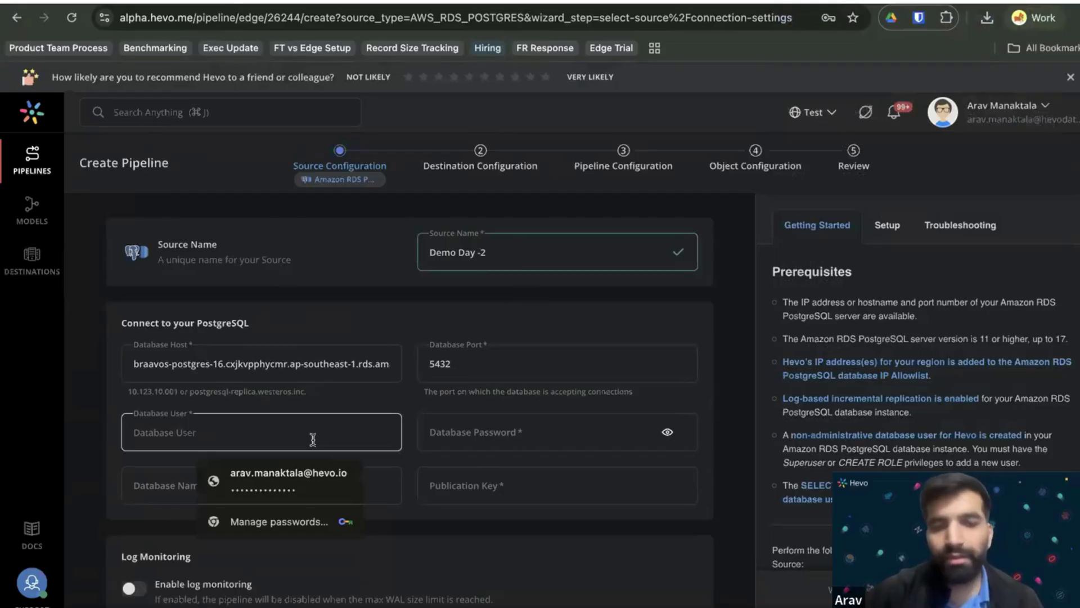
pyautogui.write('root')
pyautogui.press('Tab')
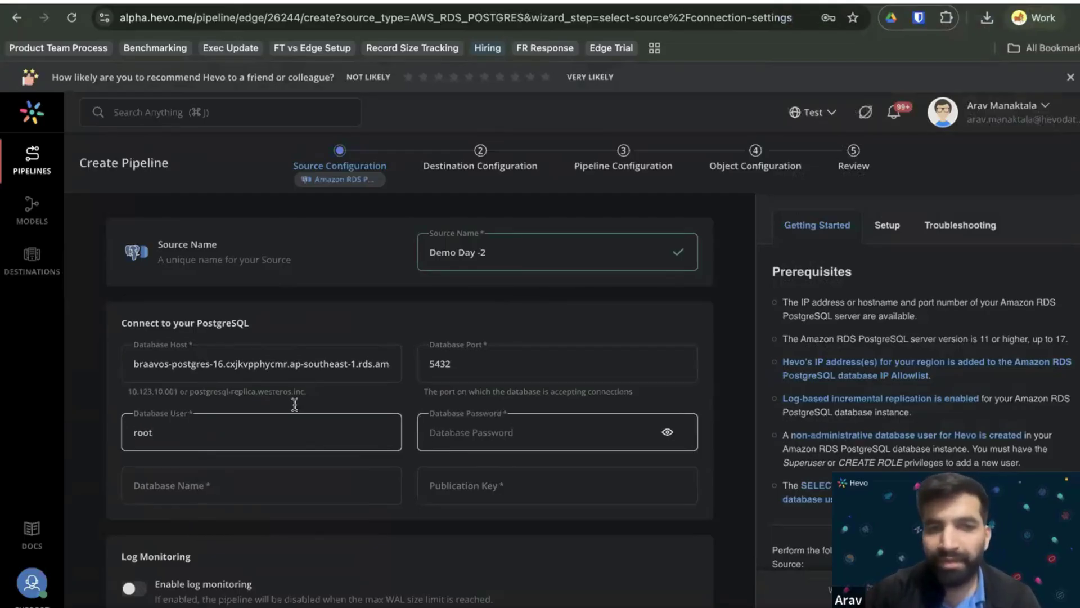
pyautogui.scroll(-1, 273, 374)
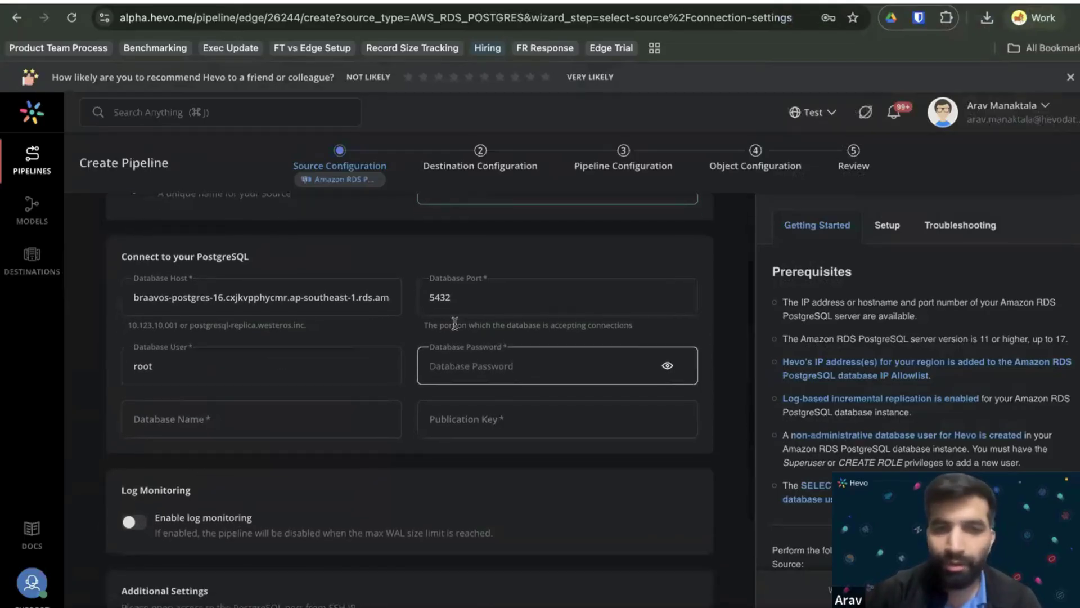
pyautogui.write('••••••••')
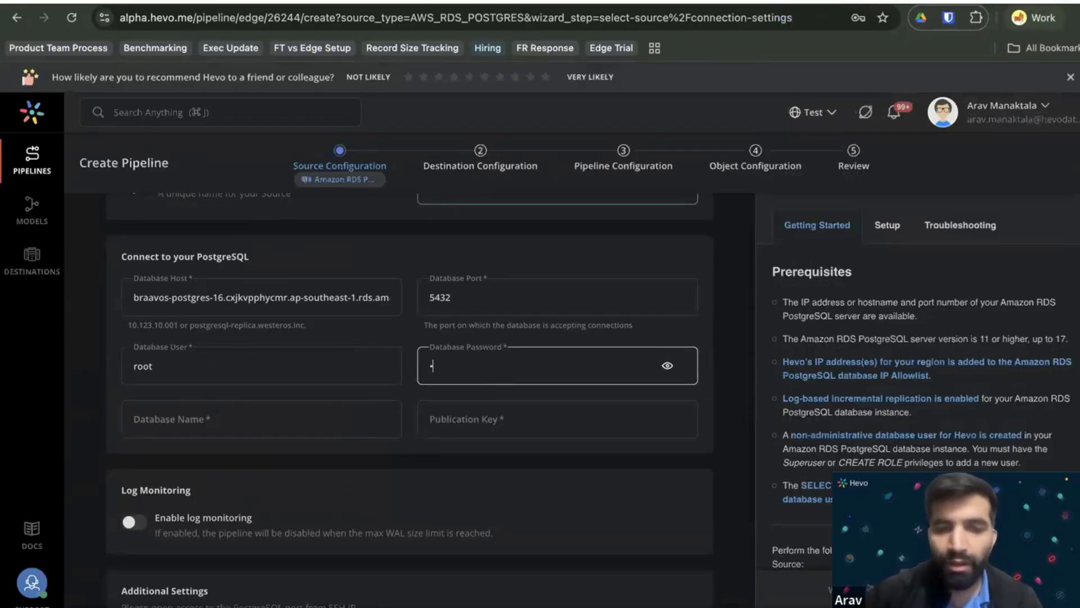
pyautogui.press('Tab')
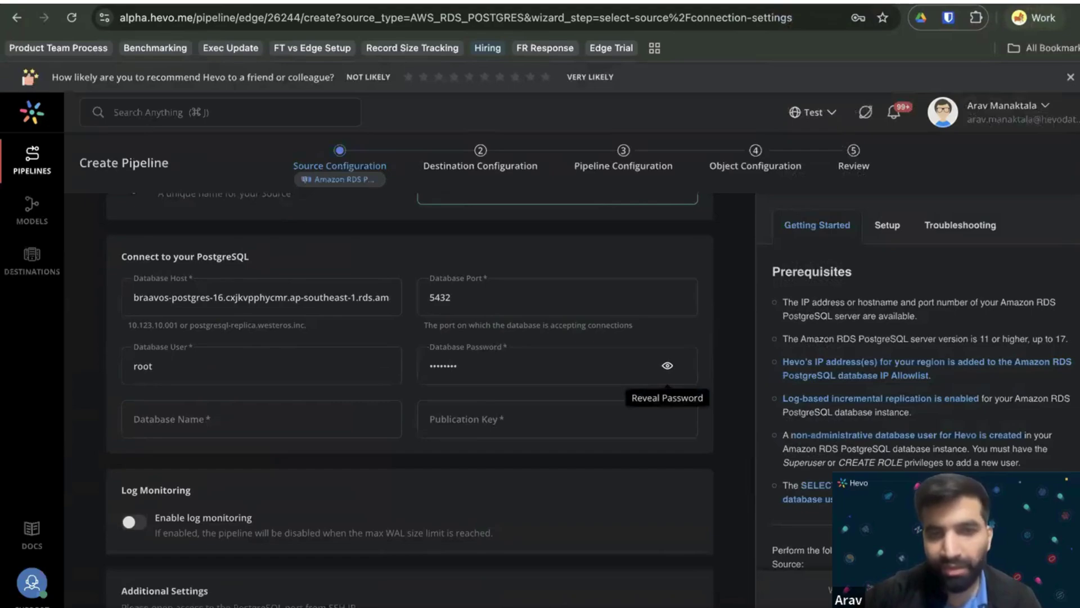
pyautogui.press('Tab')
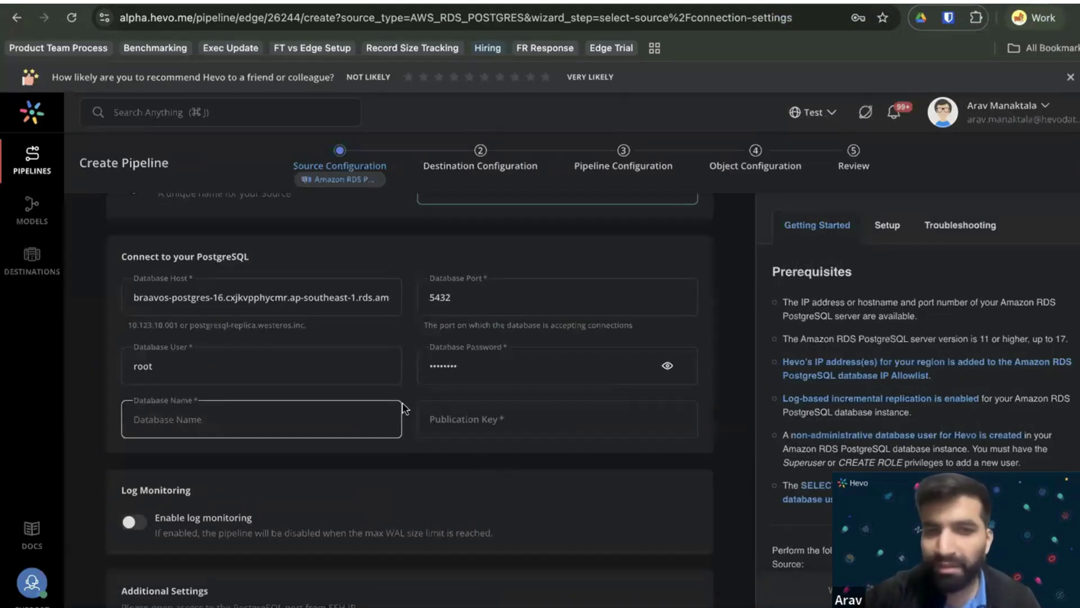
# Fill in publication key hevo_pub and database name braavos.
pyautogui.scroll(-1, 471, 426)
pyautogui.click(490, 397)
pyautogui.write('hevo_pub')
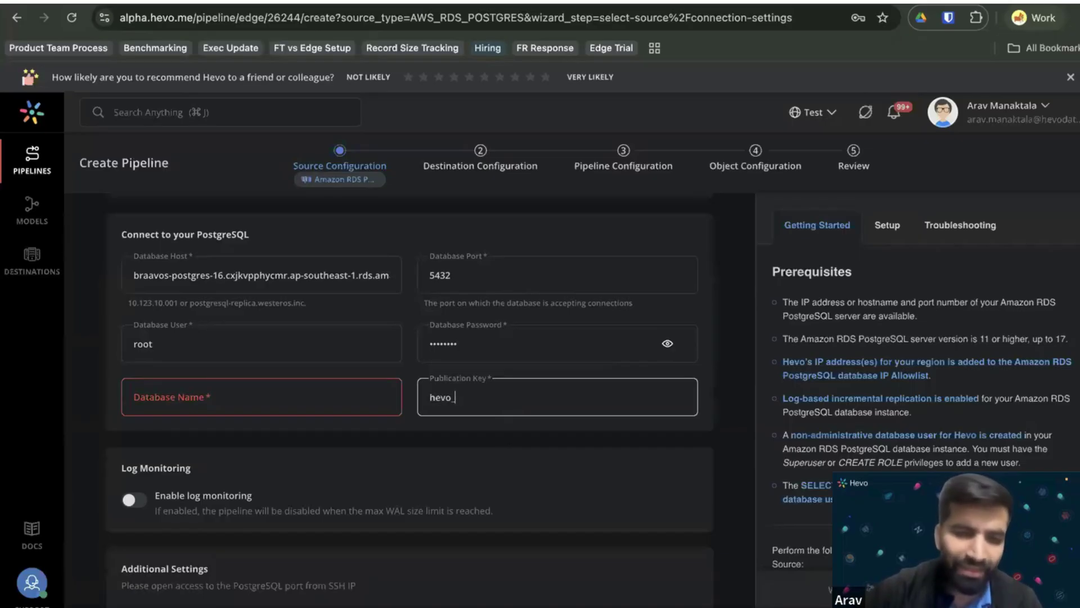
pyautogui.click(390, 395)
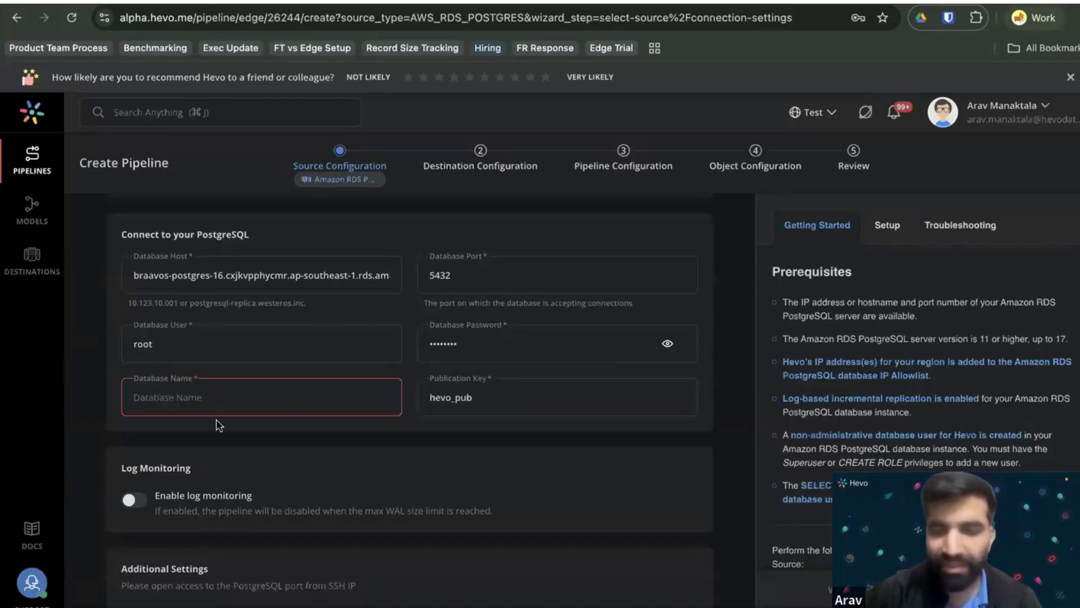
pyautogui.scroll(-2, 230, 448)
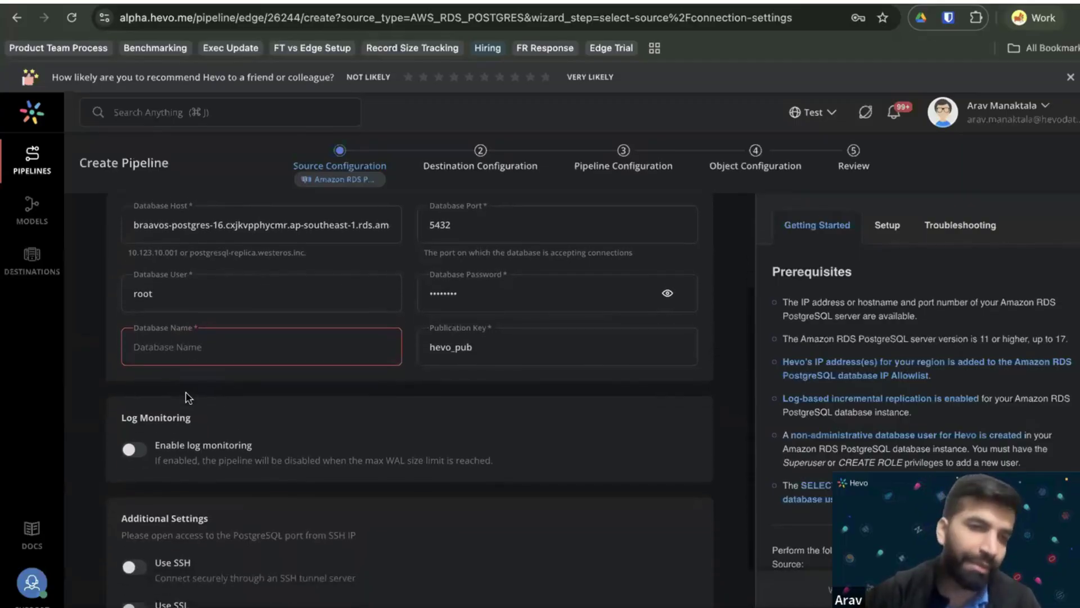
pyautogui.write('braavos')
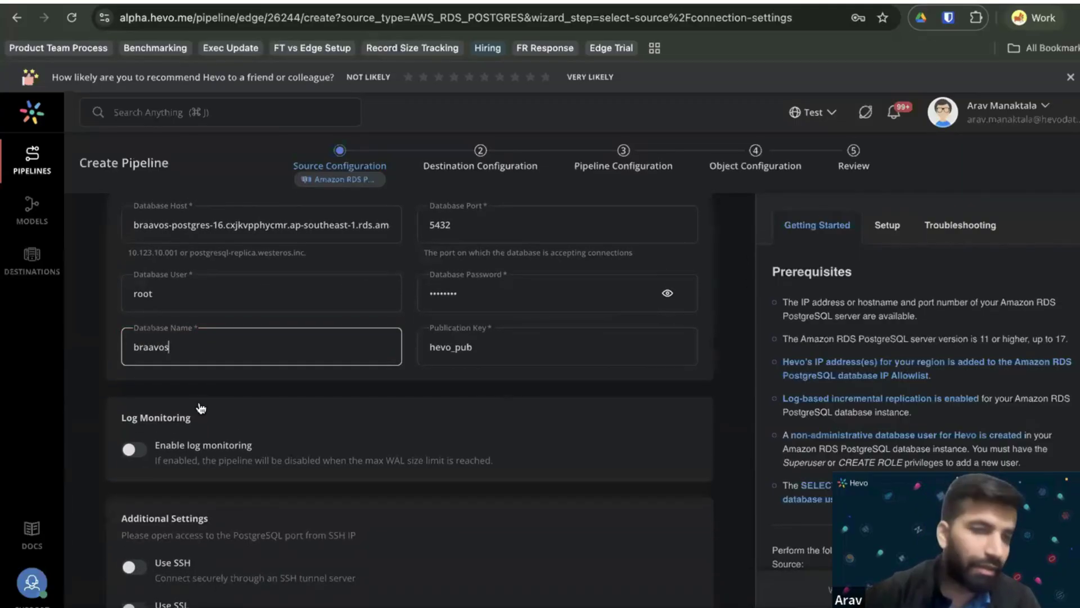
pyautogui.scroll(-2, 214, 446)
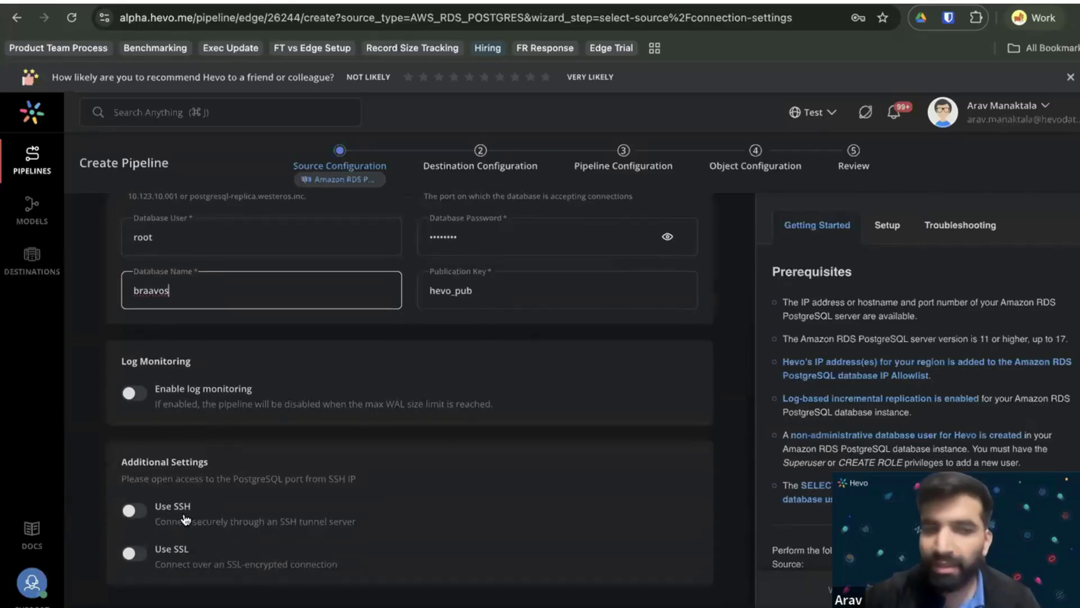
pyautogui.click(140, 393)
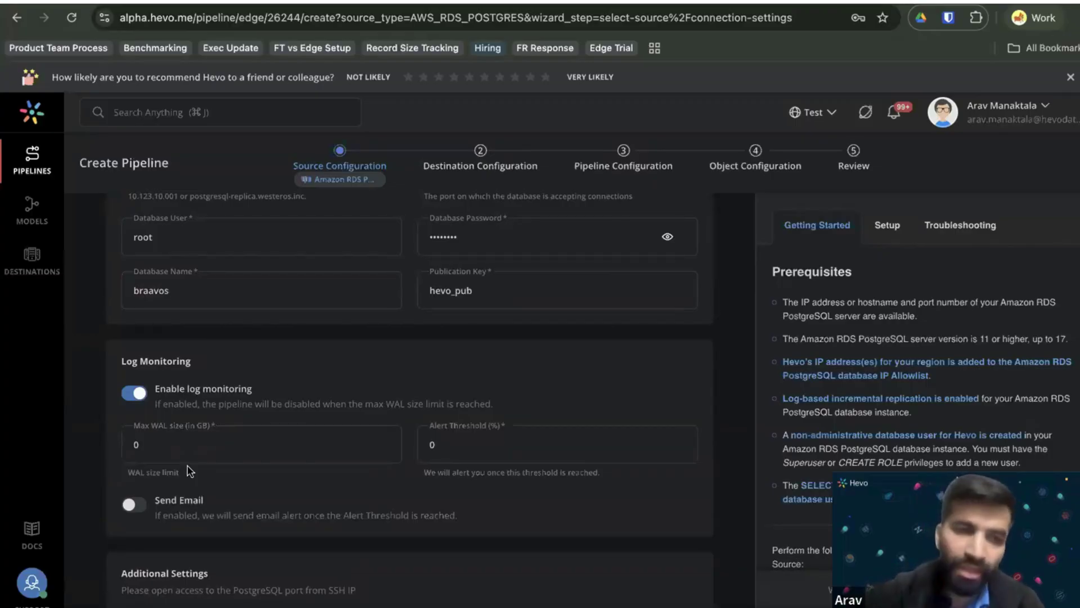
pyautogui.doubleClick(144, 447)
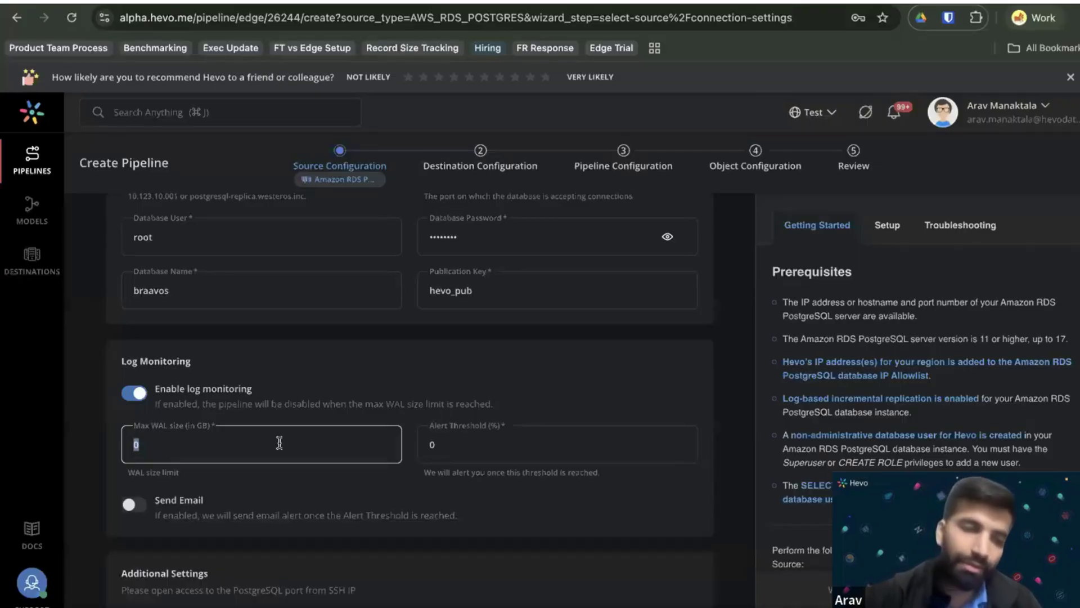
pyautogui.scroll(-3, 264, 416)
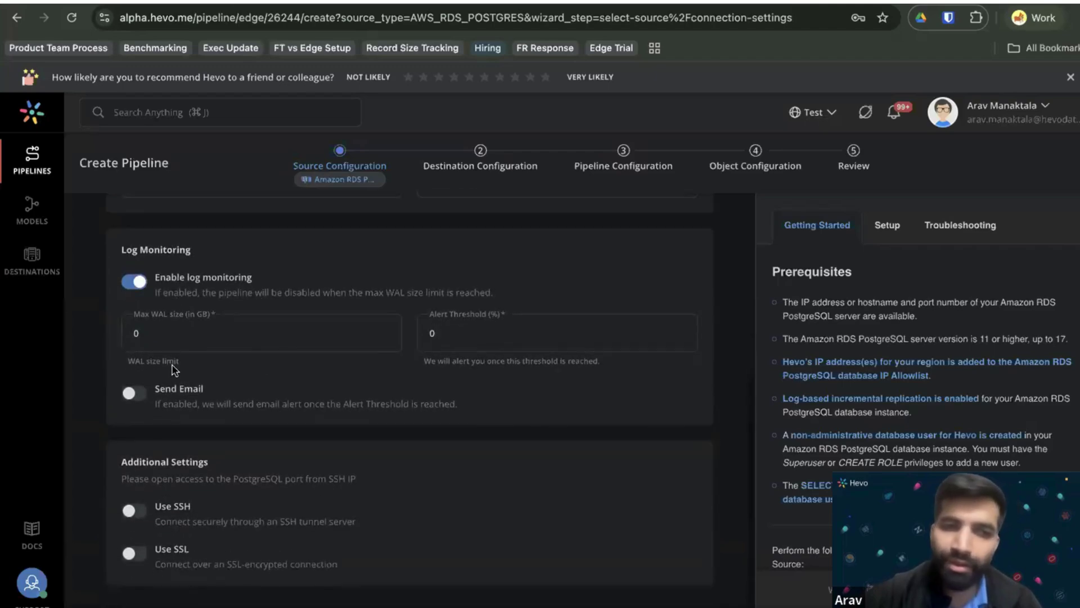
pyautogui.click(316, 335)
pyautogui.press('BackSpace')
pyautogui.write('100')
pyautogui.click(470, 325)
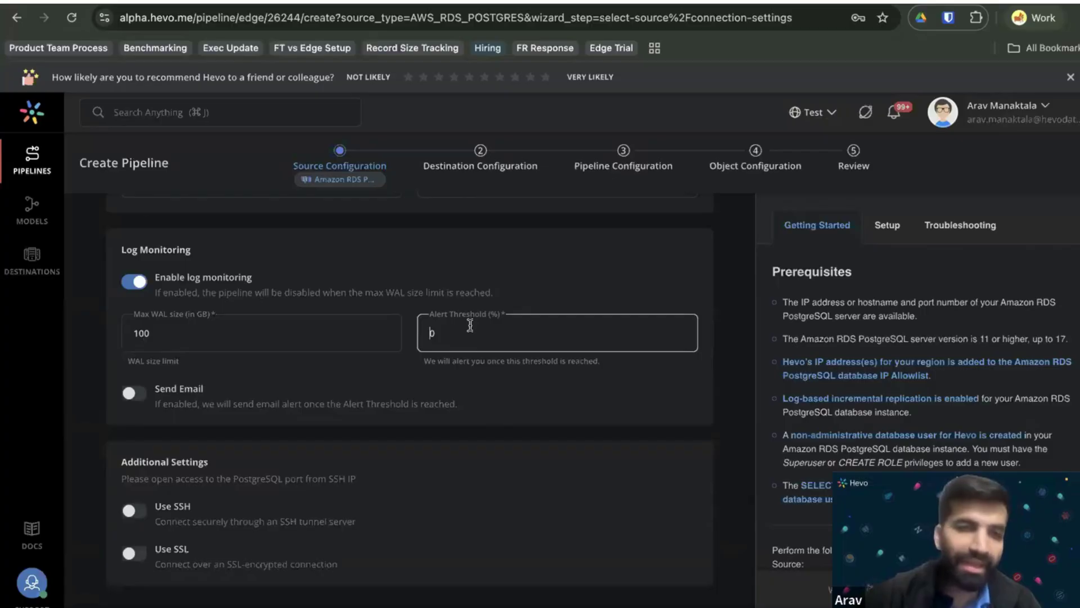
pyautogui.press('BackSpace')
pyautogui.write('60')
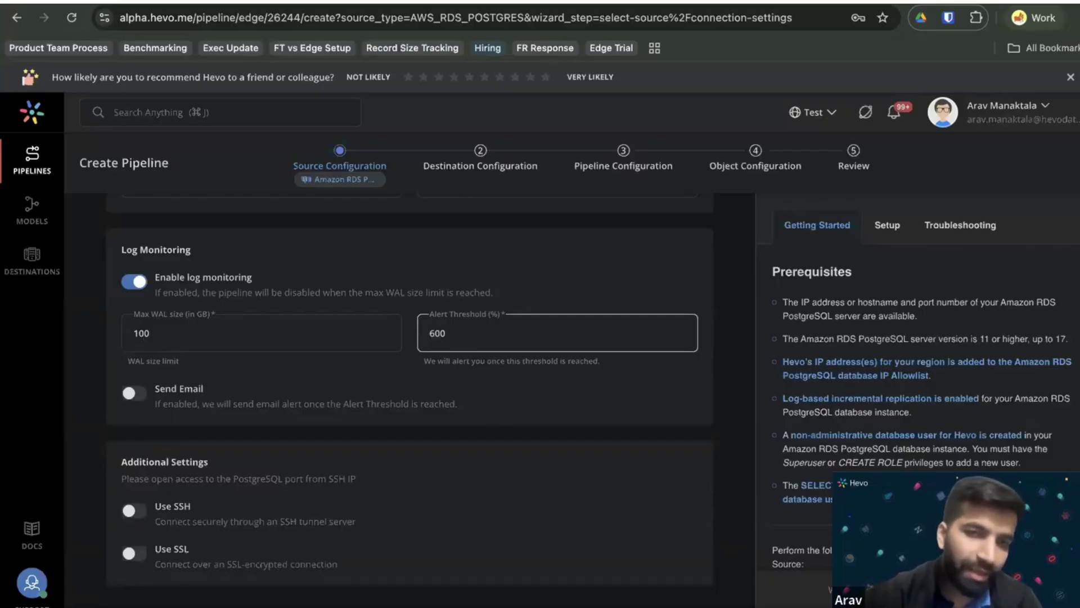
pyautogui.click(131, 397)
pyautogui.click(134, 395)
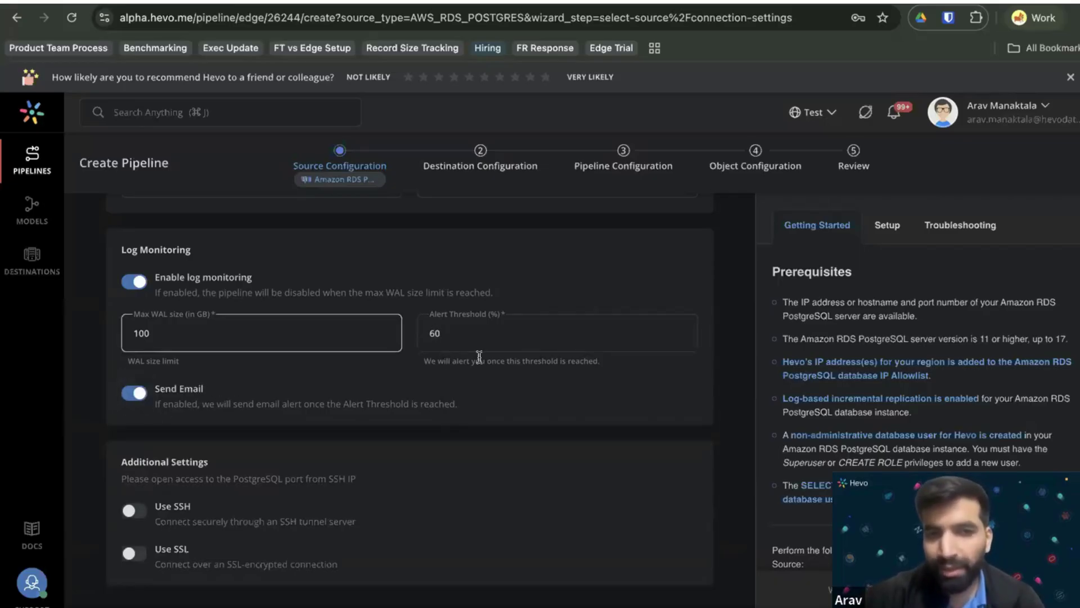
pyautogui.click(133, 394)
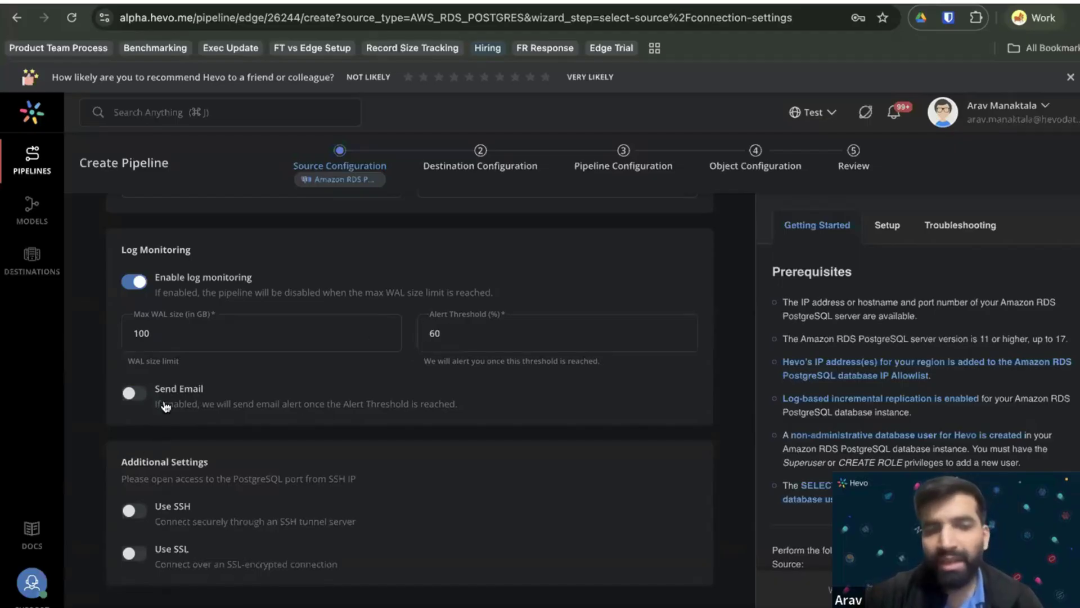
pyautogui.click(448, 323)
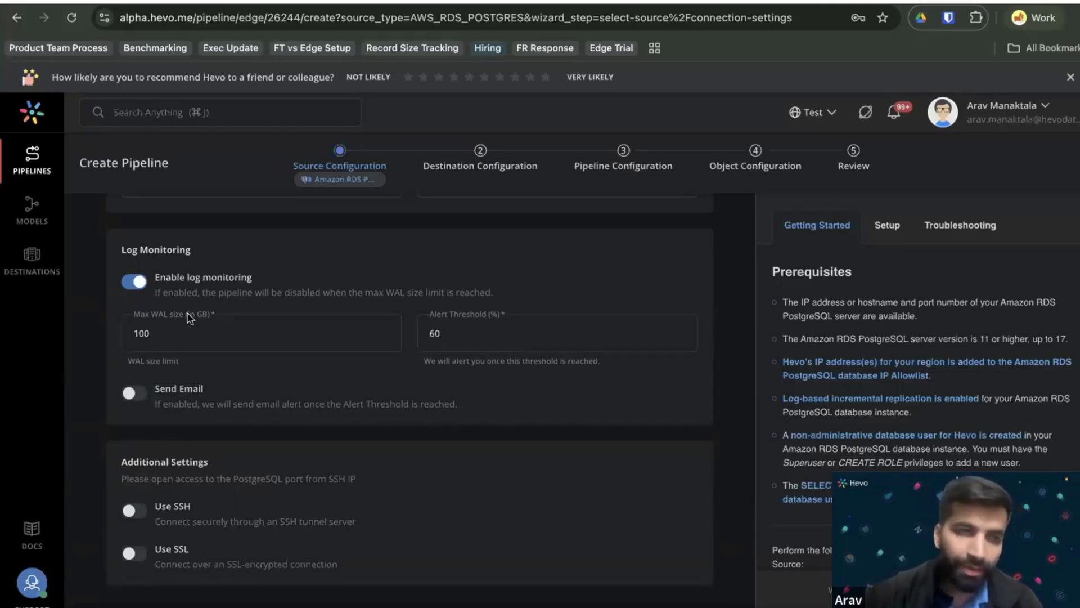
pyautogui.click(133, 283)
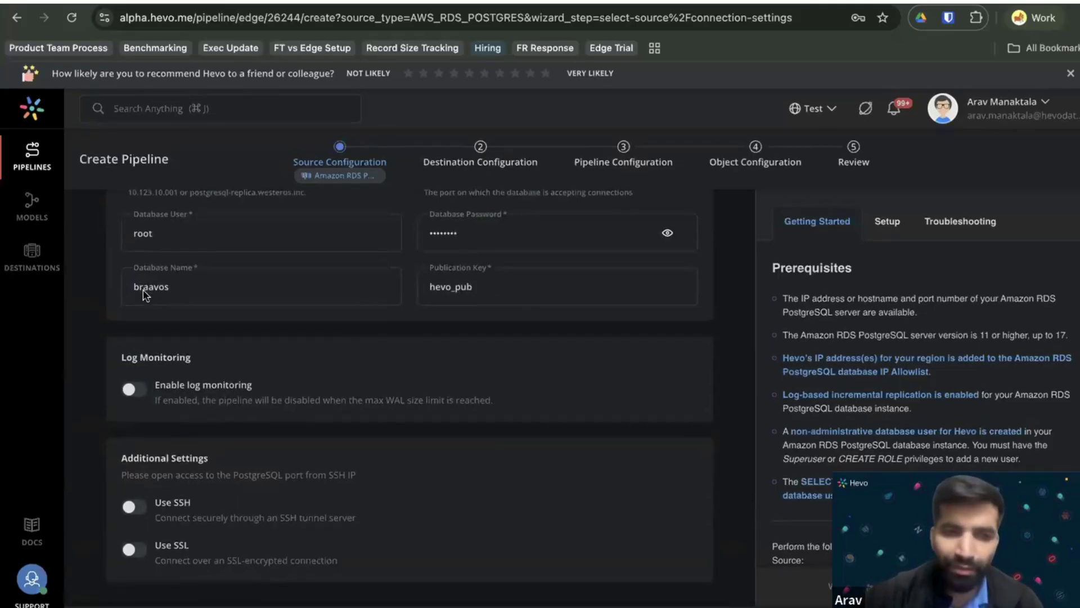
# Turn Use SSH and Use SSL on, then switch both back off.
pyautogui.click(135, 510)
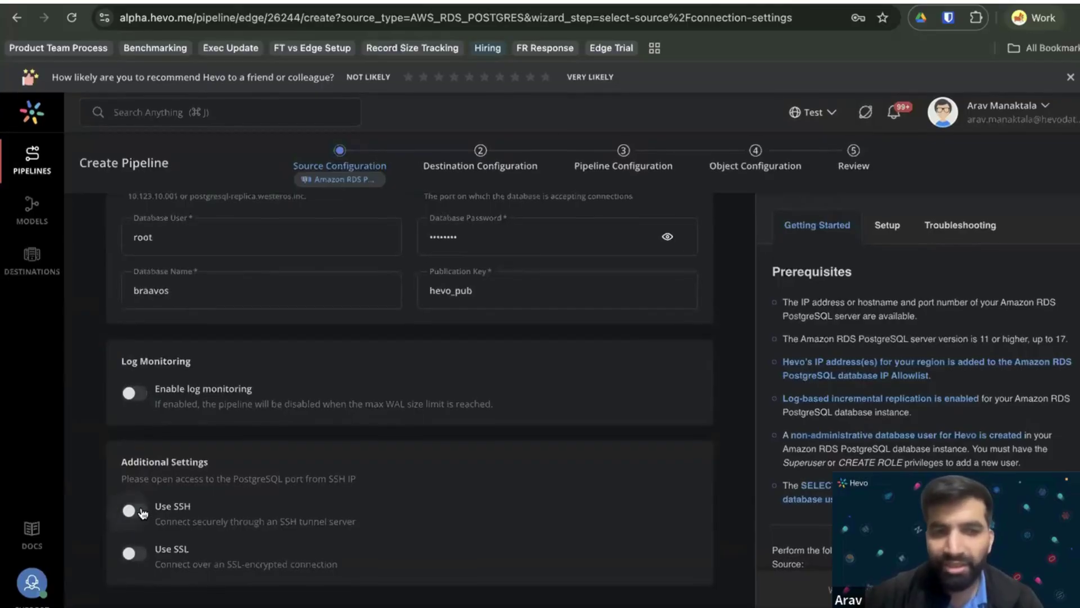
pyautogui.scroll(-6, 156, 518)
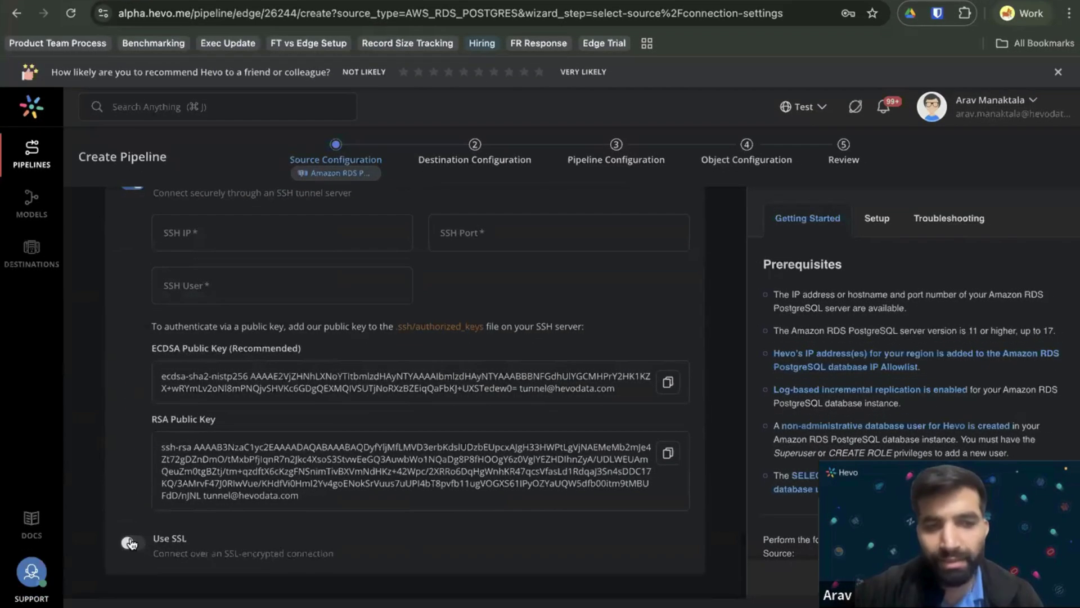
pyautogui.click(130, 543)
pyautogui.scroll(-2, 175, 483)
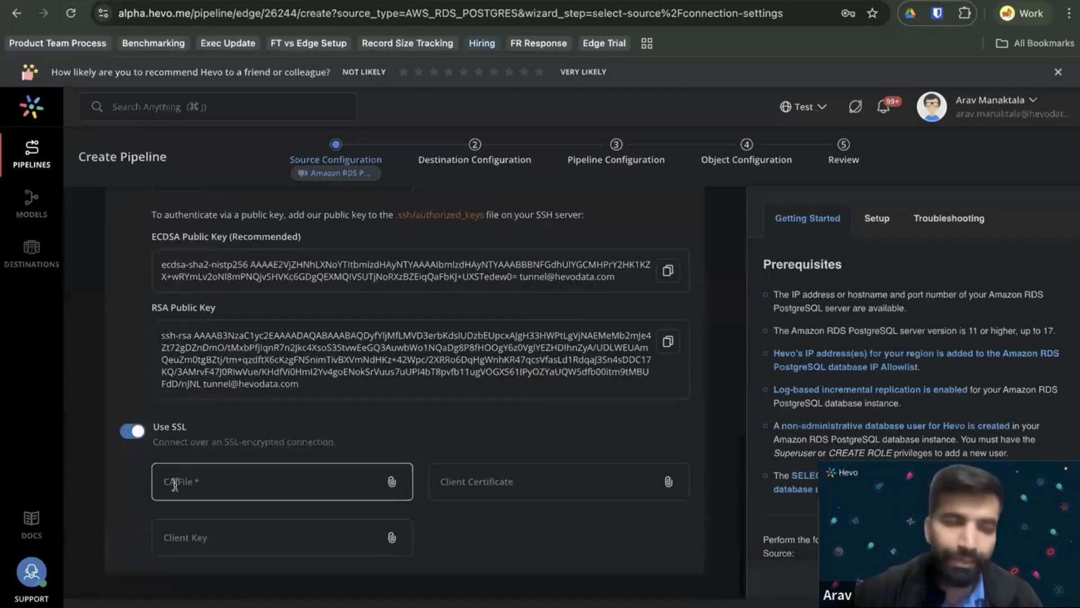
pyautogui.scroll(5, 179, 439)
pyautogui.click(133, 387)
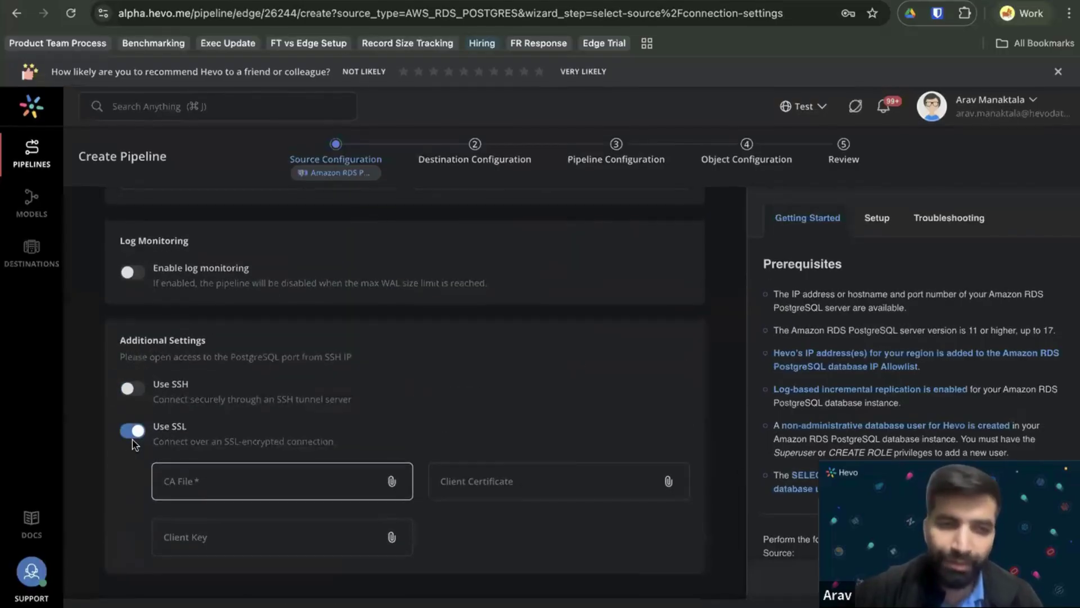
pyautogui.click(130, 433)
# Run Test & Continue, read the replication-slots-in-use error, and leave the form.
pyautogui.click(211, 603)
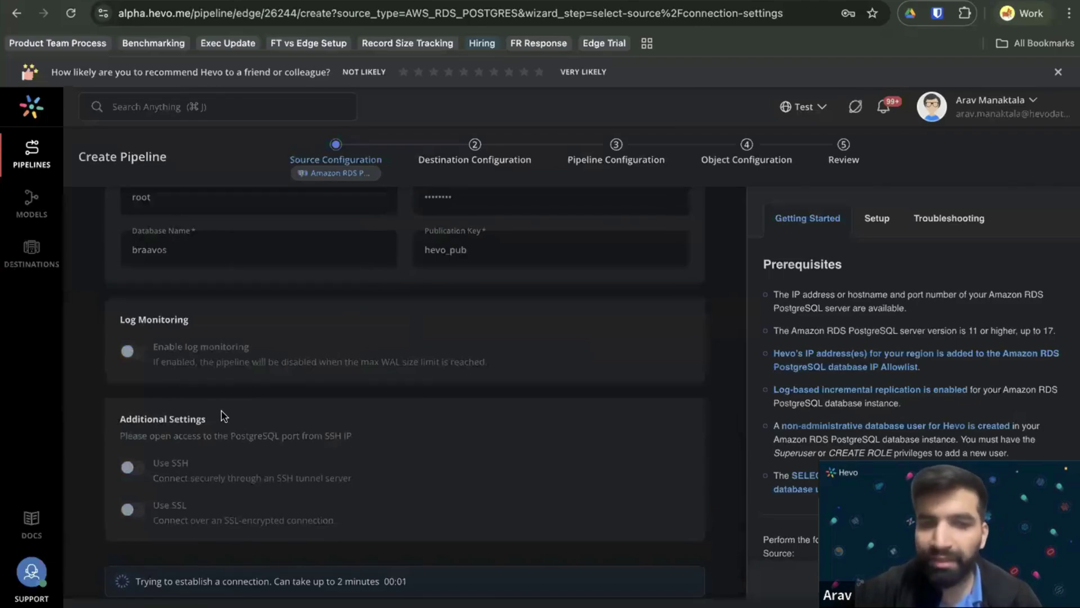
pyautogui.scroll(4, 230, 399)
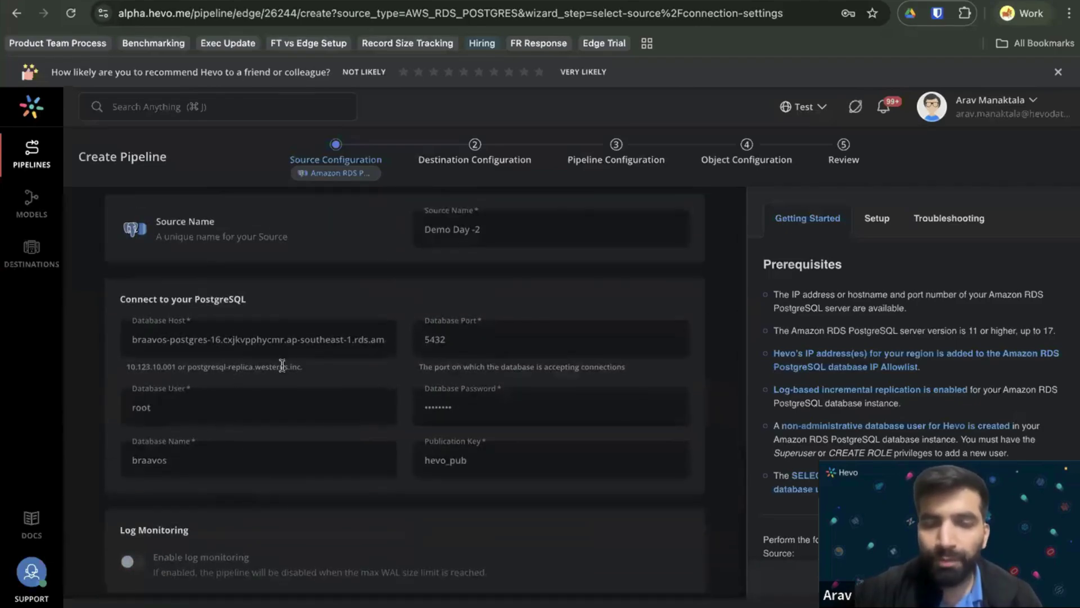
pyautogui.scroll(-4, 353, 377)
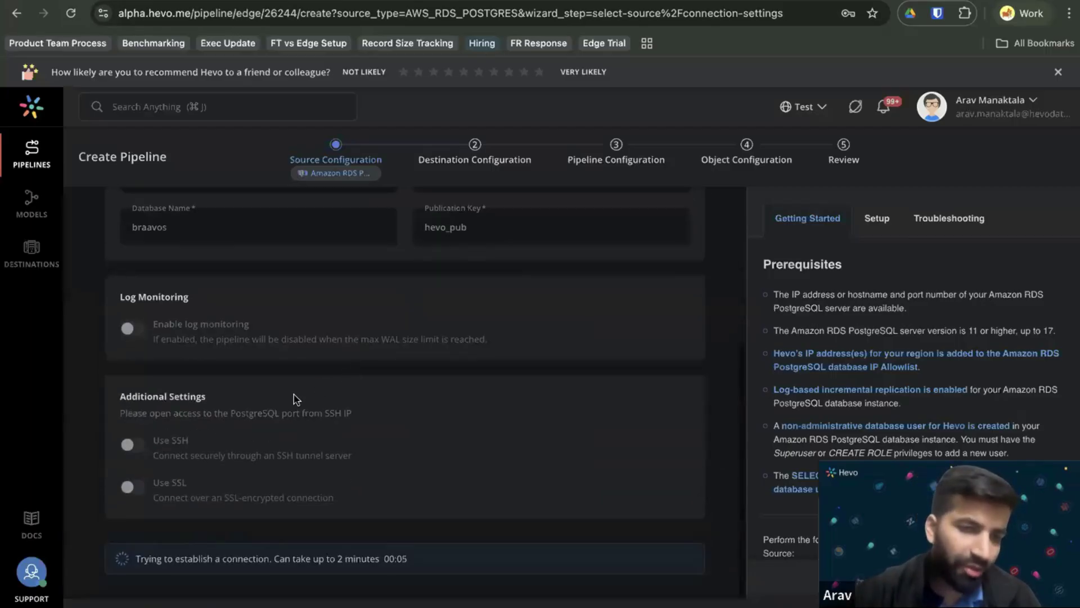
pyautogui.rightClick(349, 422)
pyautogui.click(283, 513)
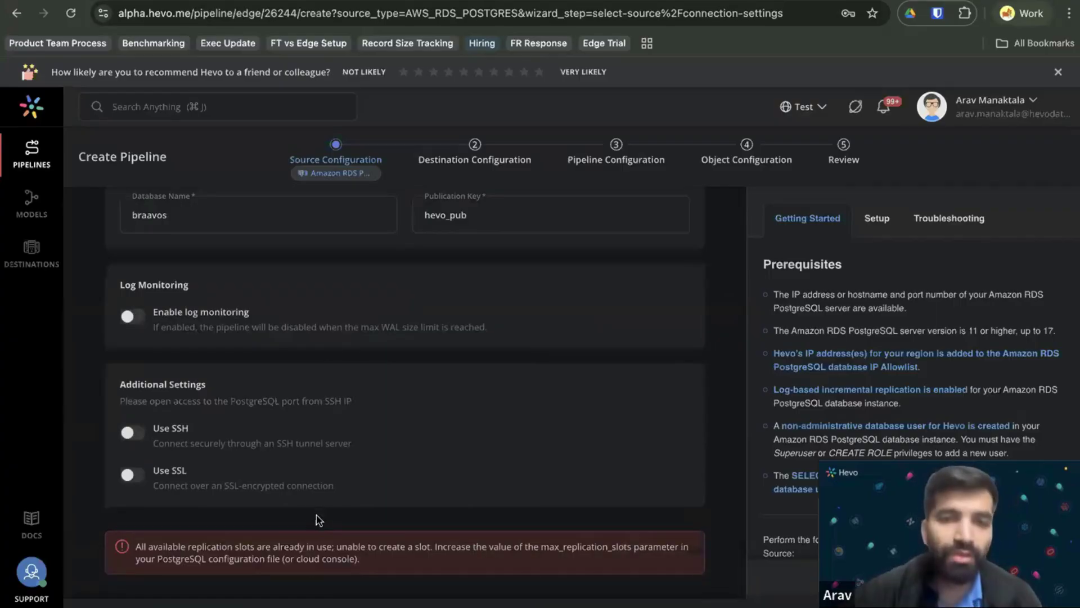
pyautogui.scroll(1, 314, 515)
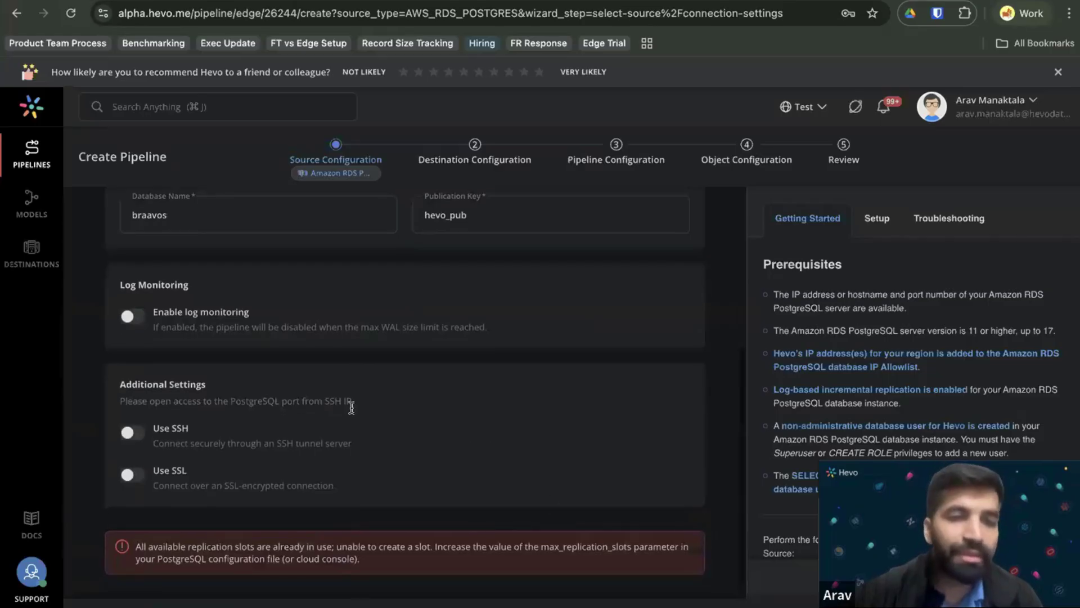
pyautogui.scroll(2, 301, 444)
pyautogui.hotkey('alt', 'Left')
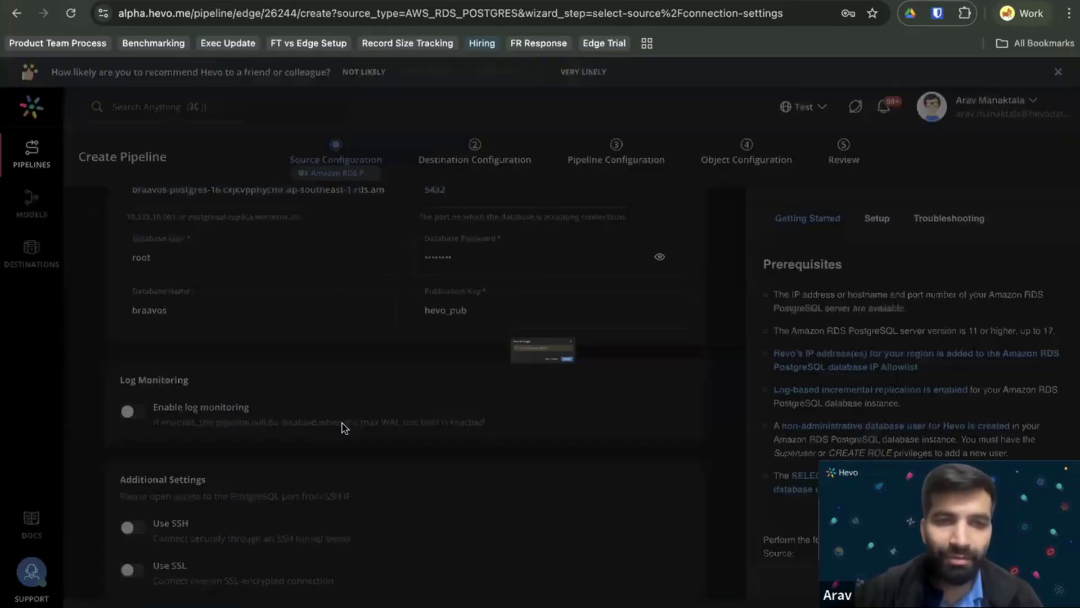
# Discard the unsaved source and pick Amazon RDS MySQL Edge after searching 'mysql'.
pyautogui.click(681, 398)
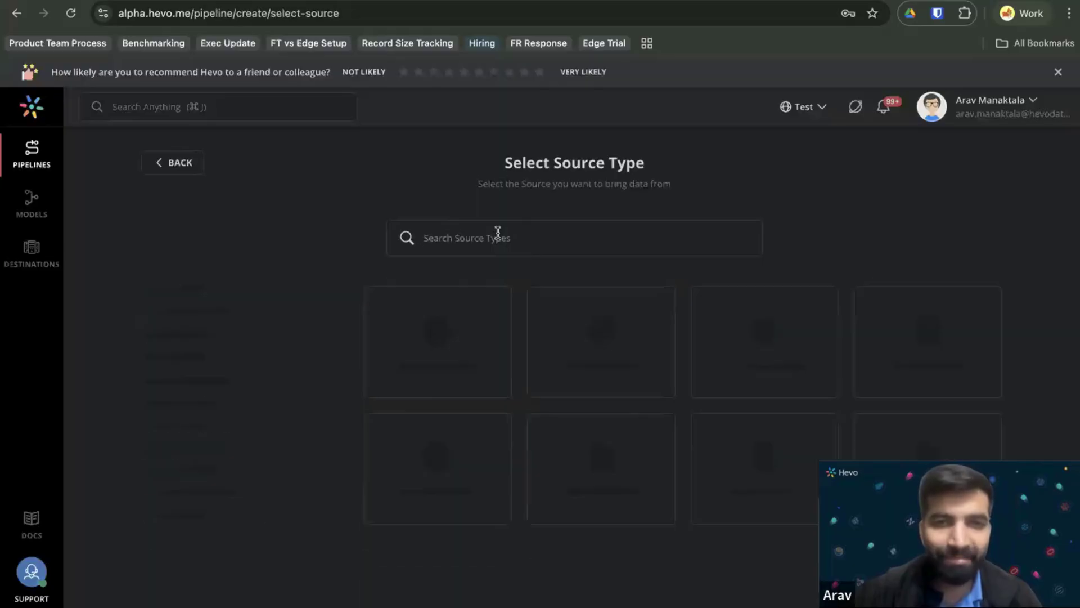
pyautogui.write('mysql')
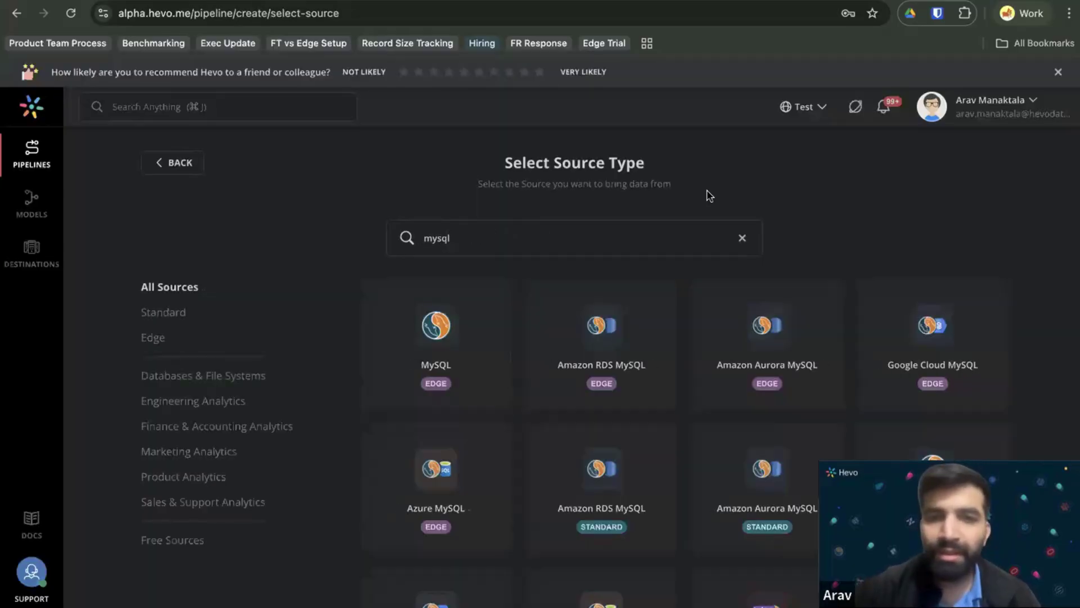
pyautogui.click(611, 350)
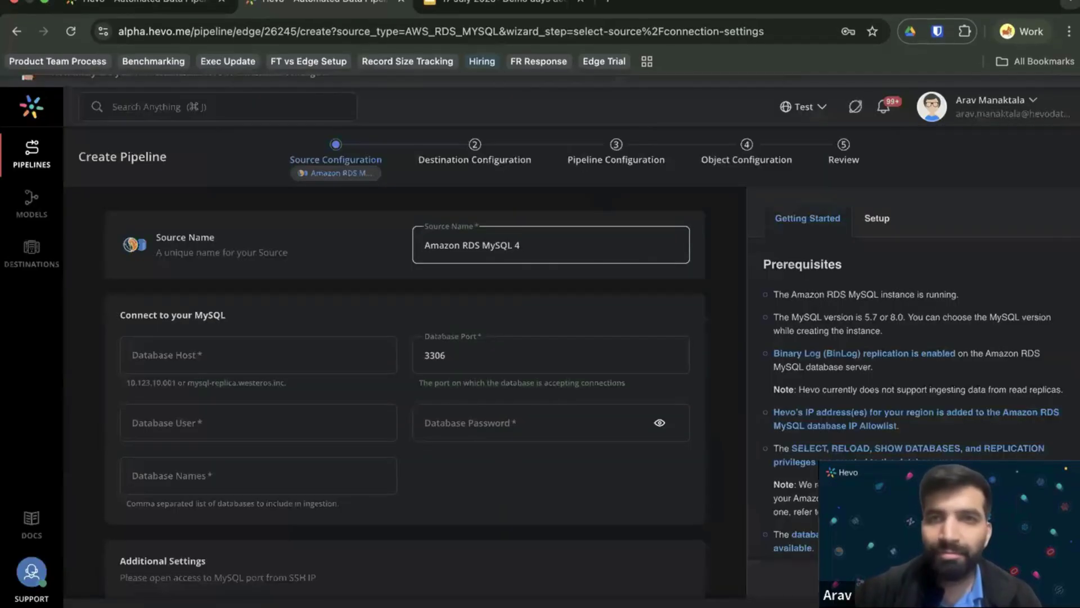
# Paste the RDS hostname as database host, then enter user root and the password.
pyautogui.press('super+shift+c')
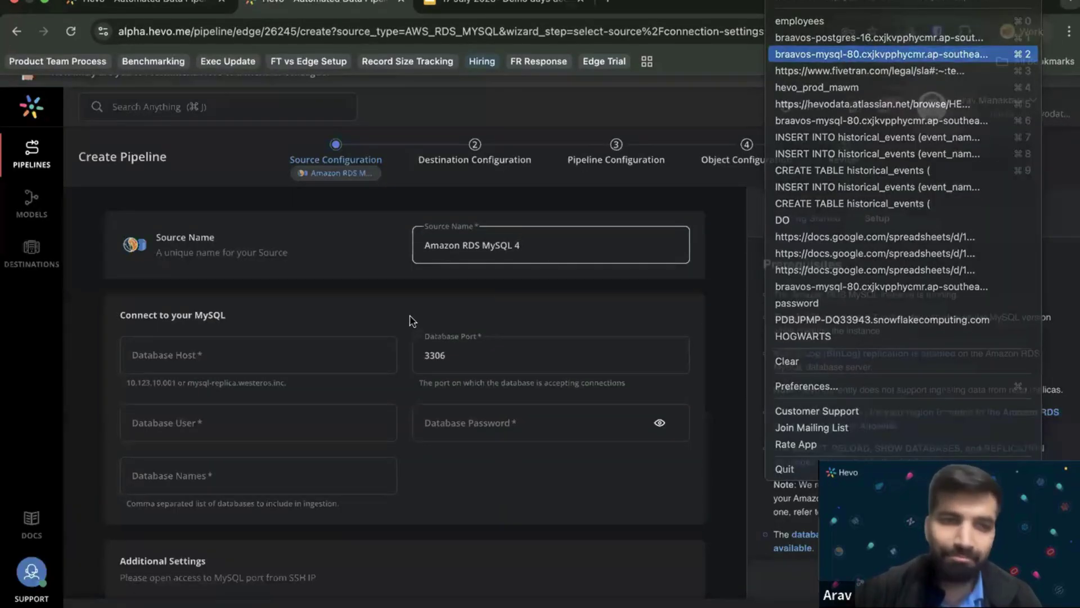
pyautogui.click(338, 350)
pyautogui.press('super+v')
pyautogui.press('Tab')
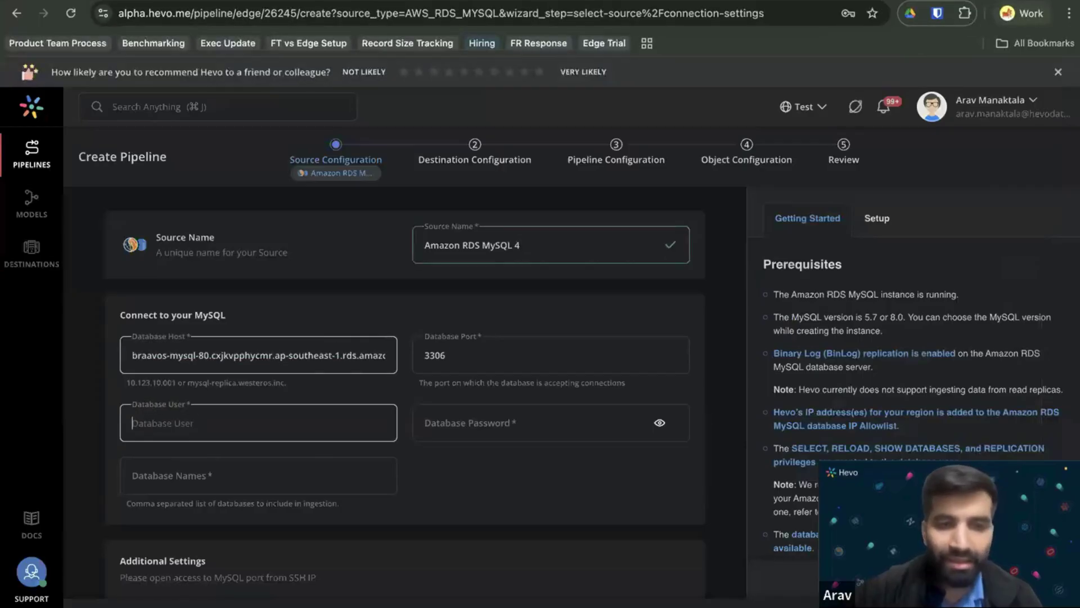
pyautogui.write('root')
pyautogui.press('Tab')
pyautogui.write('•••••••••')
# Enter database name employees and run Test & Continue.
pyautogui.click(337, 457)
pyautogui.write('employees')
pyautogui.scroll(-2, 461, 403)
pyautogui.click(301, 556)
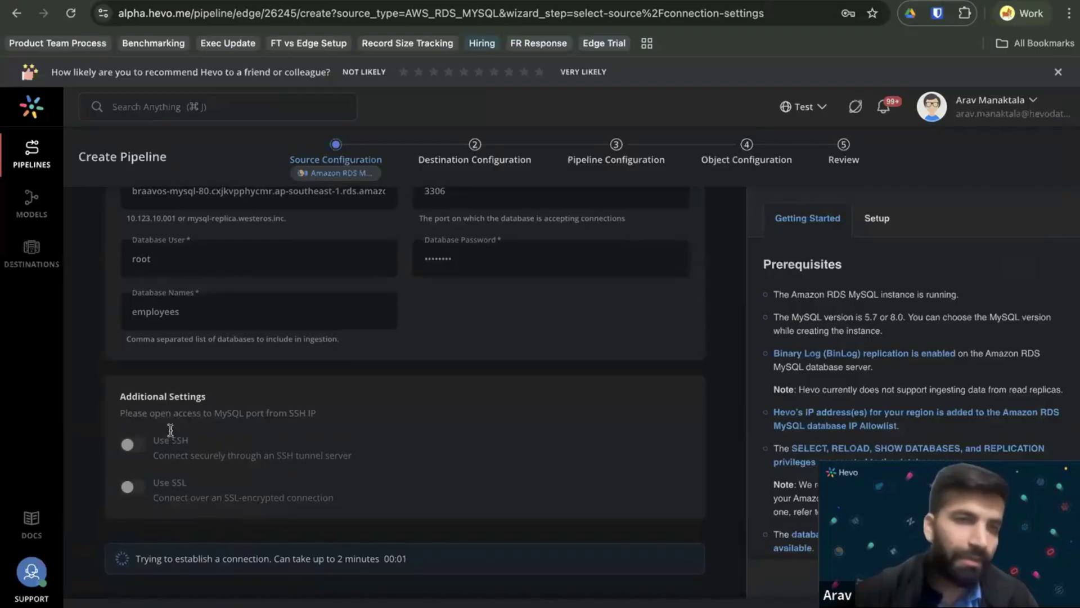
pyautogui.scroll(2, 168, 430)
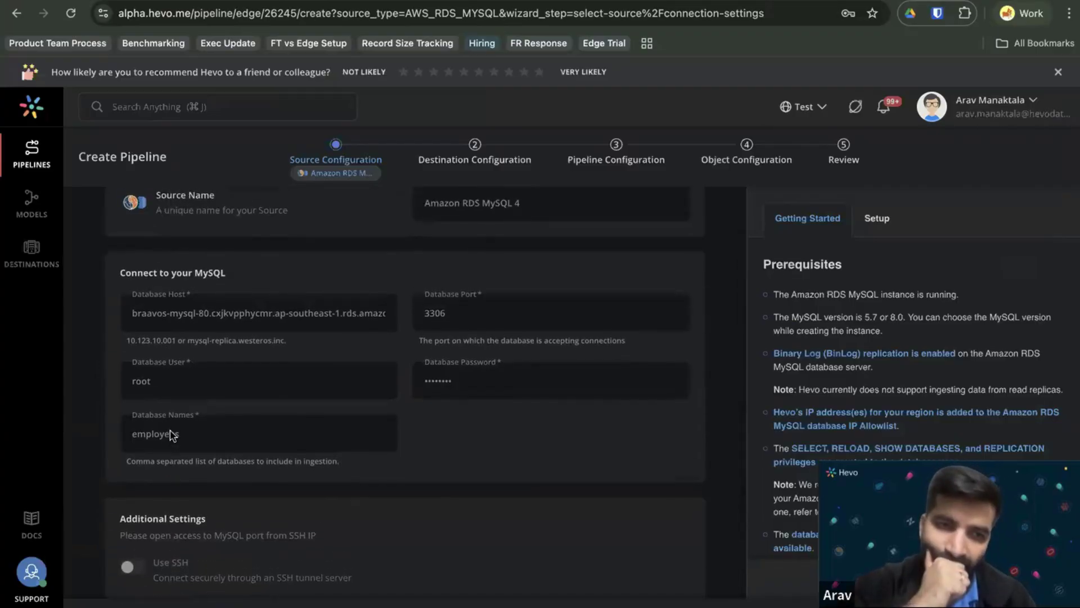
pyautogui.scroll(-2, 171, 433)
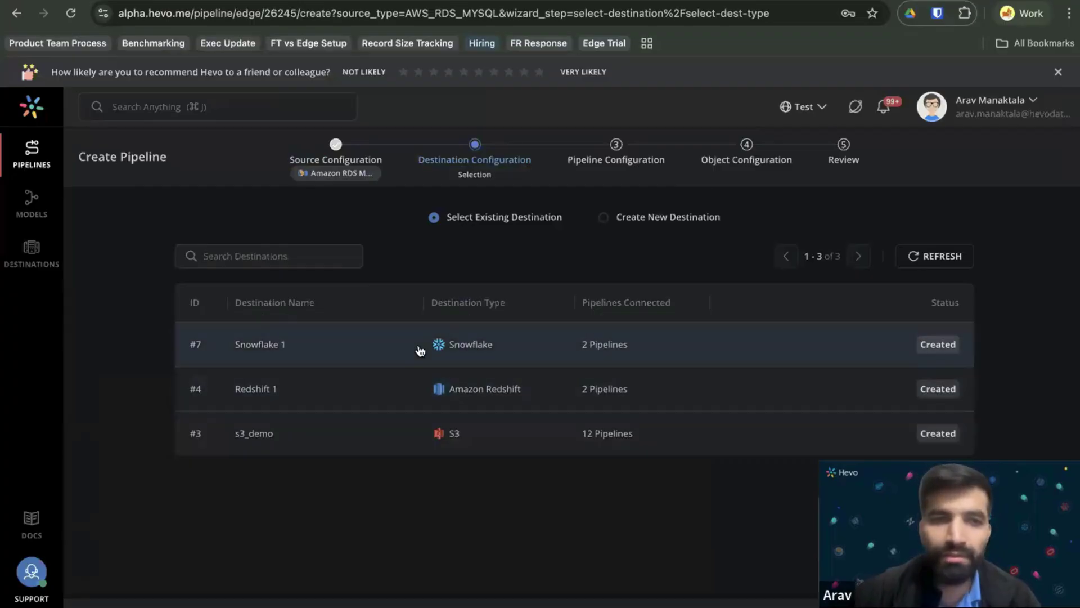
# Select the existing Snowflake 1 destination and review its settings.
pyautogui.click(419, 350)
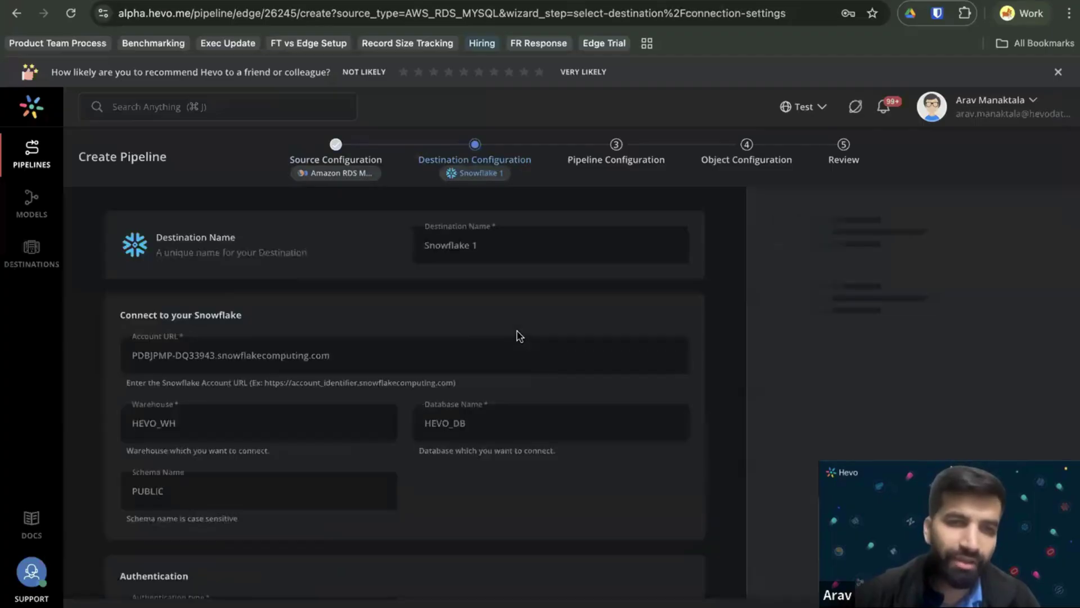
pyautogui.scroll(-1, 358, 358)
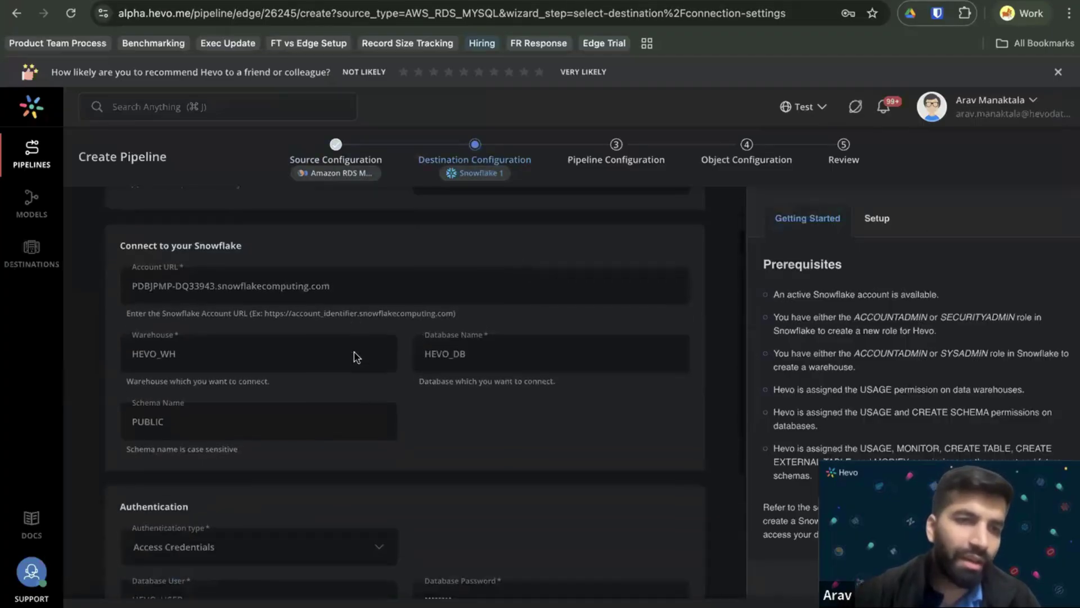
pyautogui.scroll(-1, 262, 306)
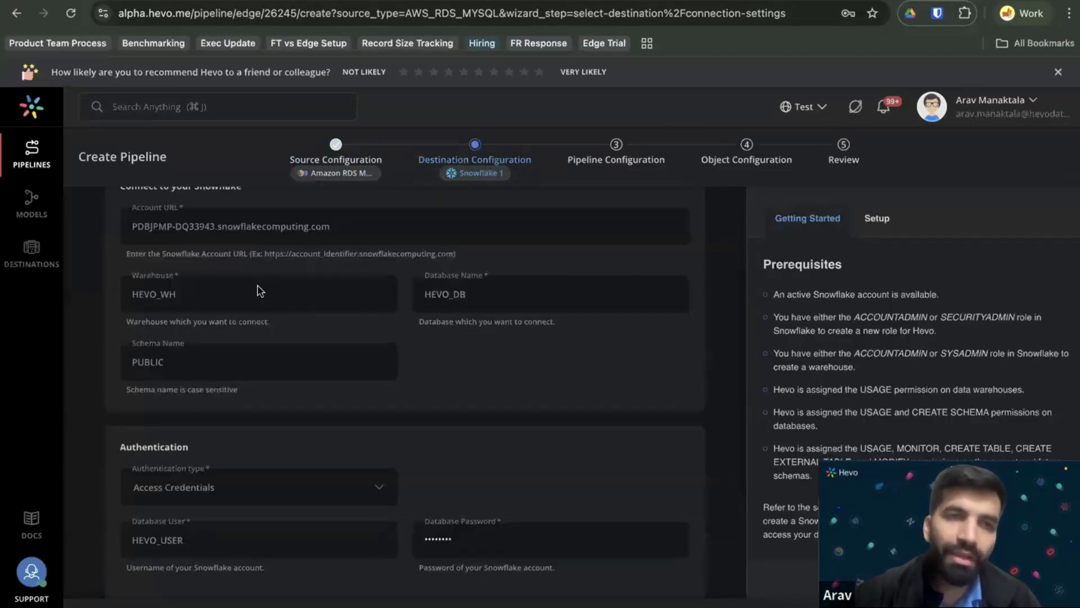
pyautogui.scroll(2, 259, 293)
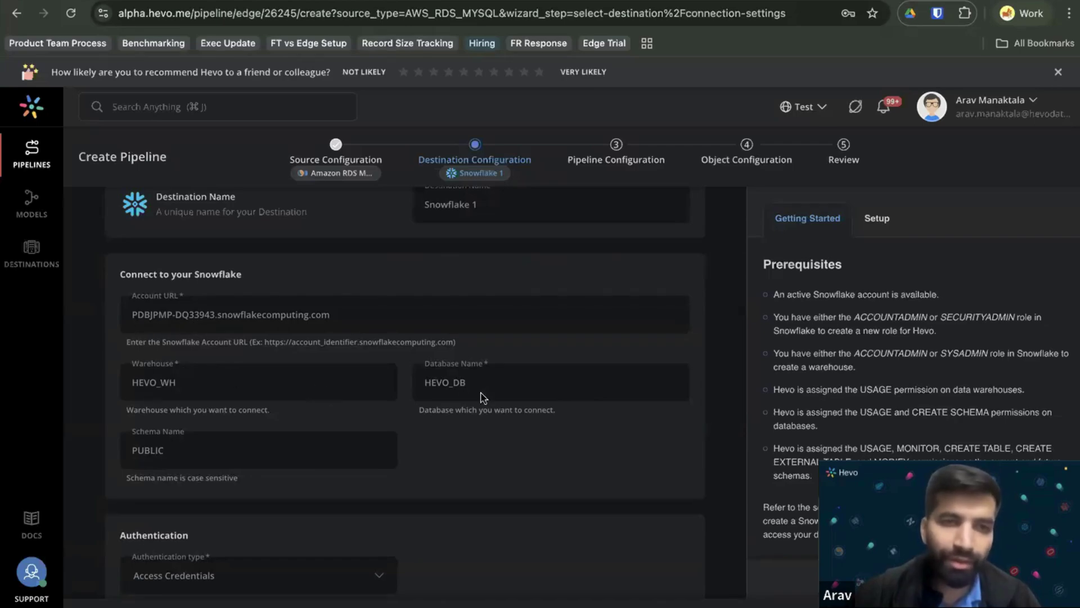
pyautogui.scroll(-5, 197, 456)
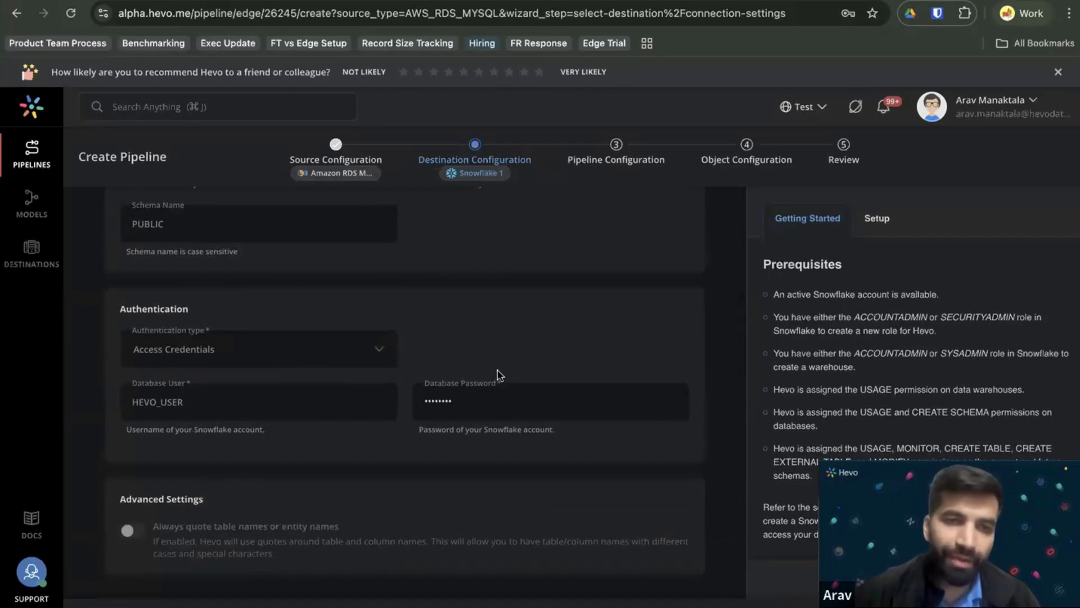
pyautogui.scroll(-1, 385, 508)
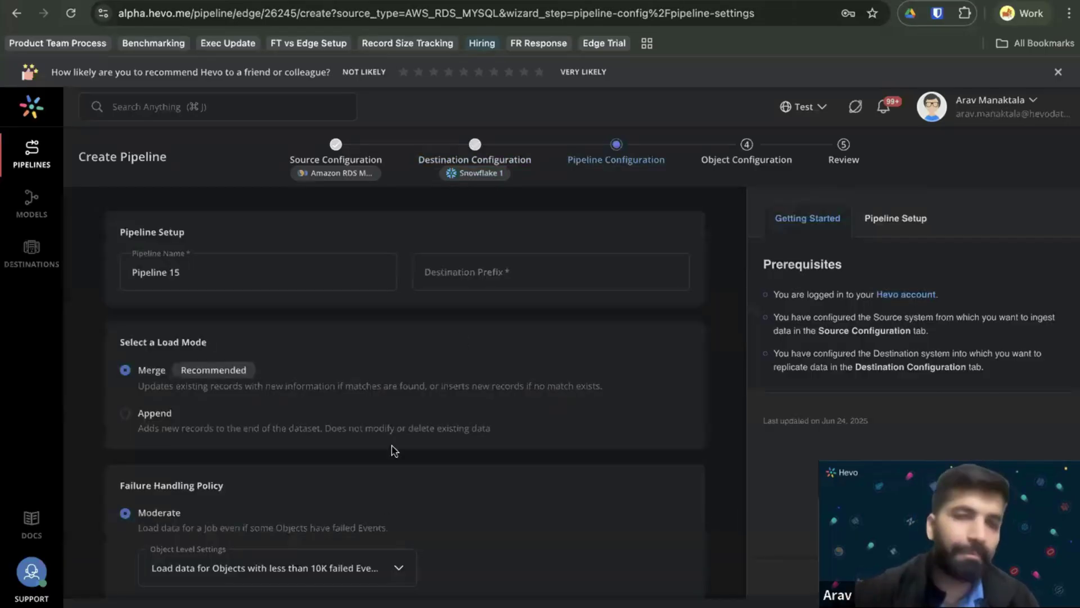
# Enter destination prefix dd_mysql and choose the Append load mode.
pyautogui.click(512, 268)
pyautogui.write('dd_mysql')
pyautogui.scroll(-1, 412, 319)
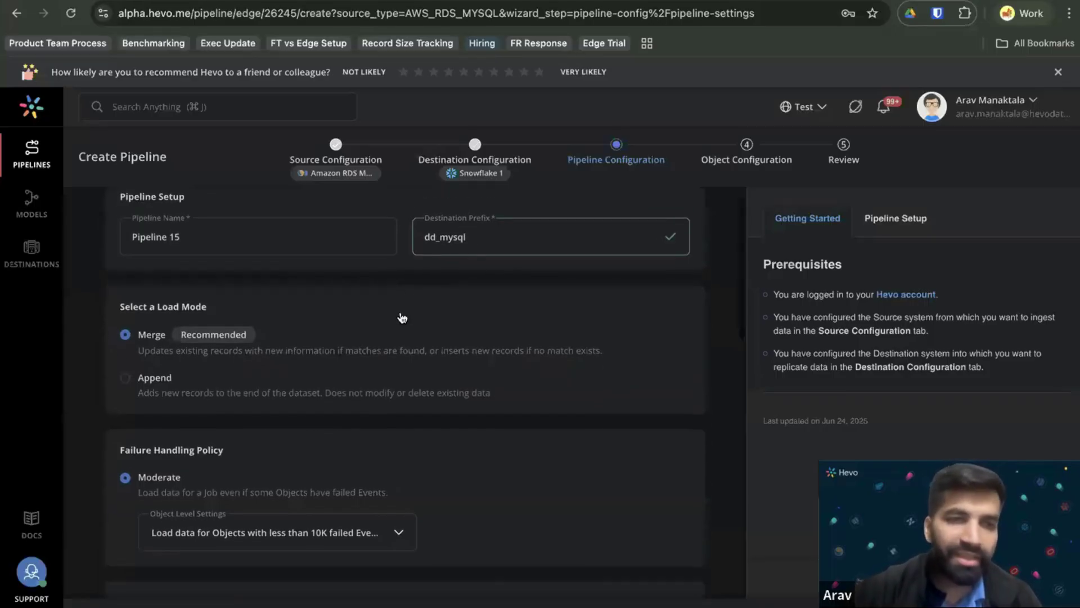
pyautogui.scroll(-2, 338, 313)
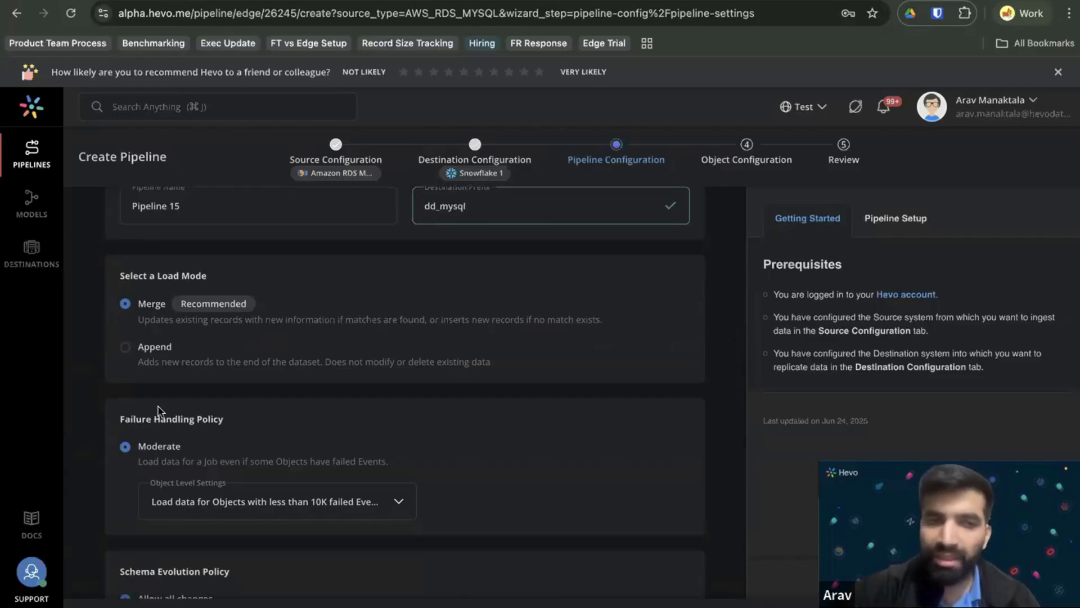
pyautogui.click(148, 366)
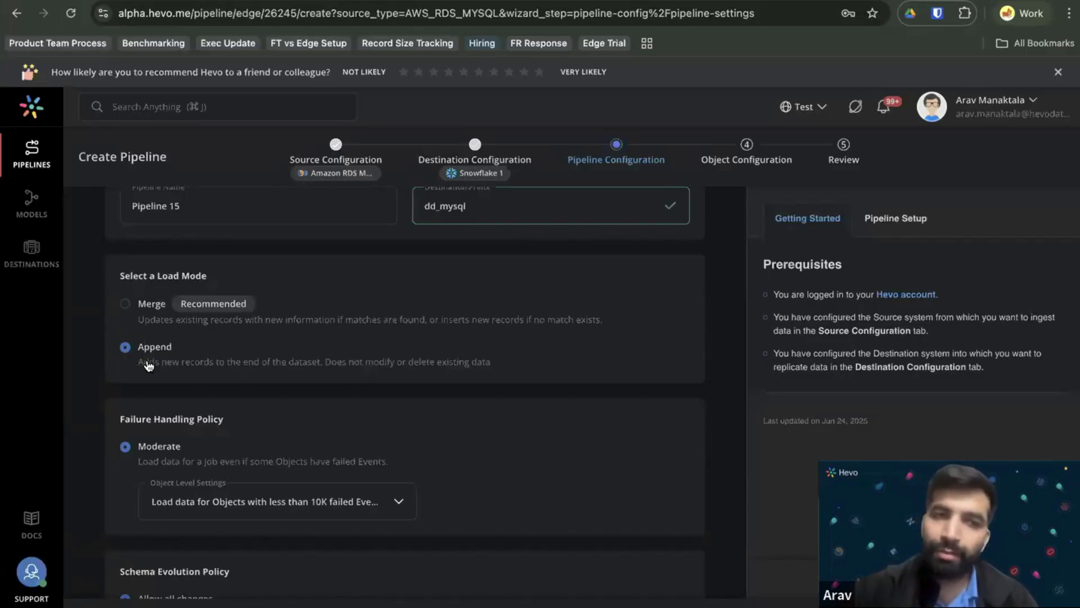
# Switch the load mode back to Merge.
pyautogui.click(145, 321)
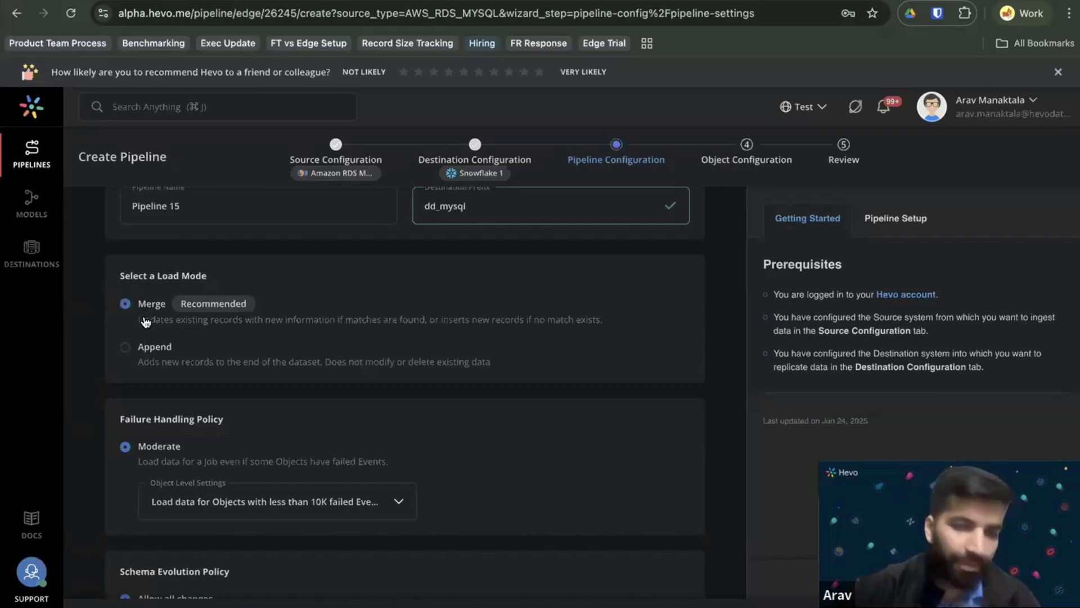
pyautogui.scroll(-3, 208, 405)
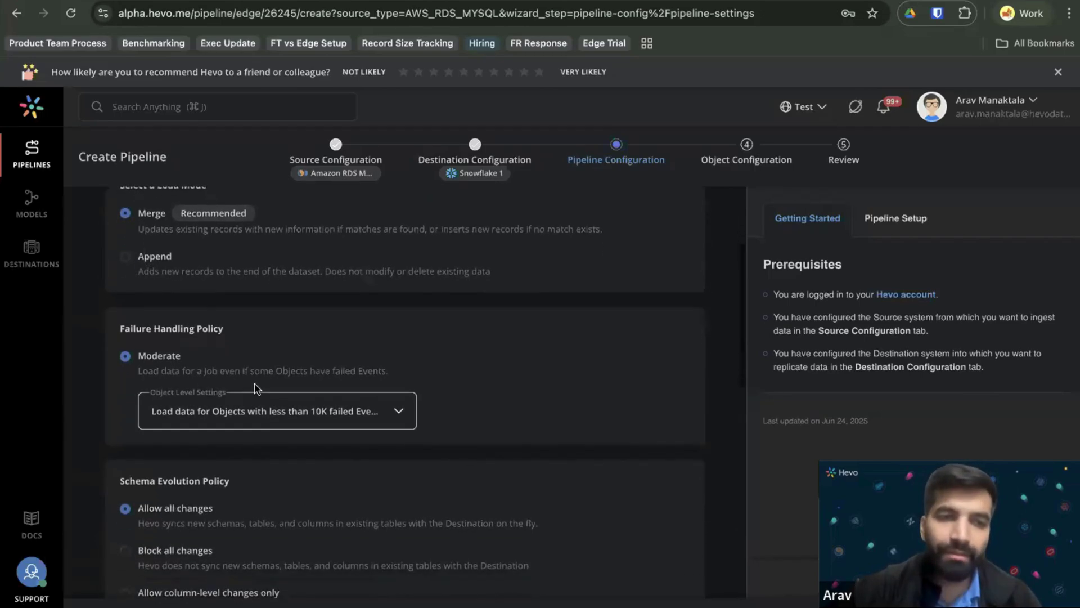
pyautogui.scroll(-1, 253, 401)
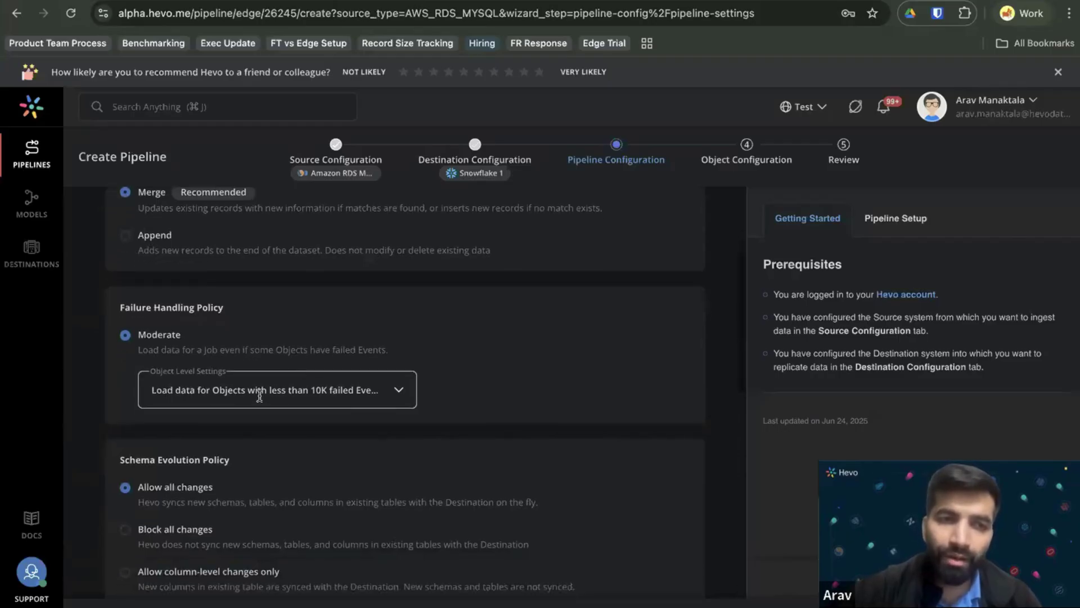
# Try Don't load data for failed-event objects, then choose Objects with less than 10K failed Events.
pyautogui.click(259, 397)
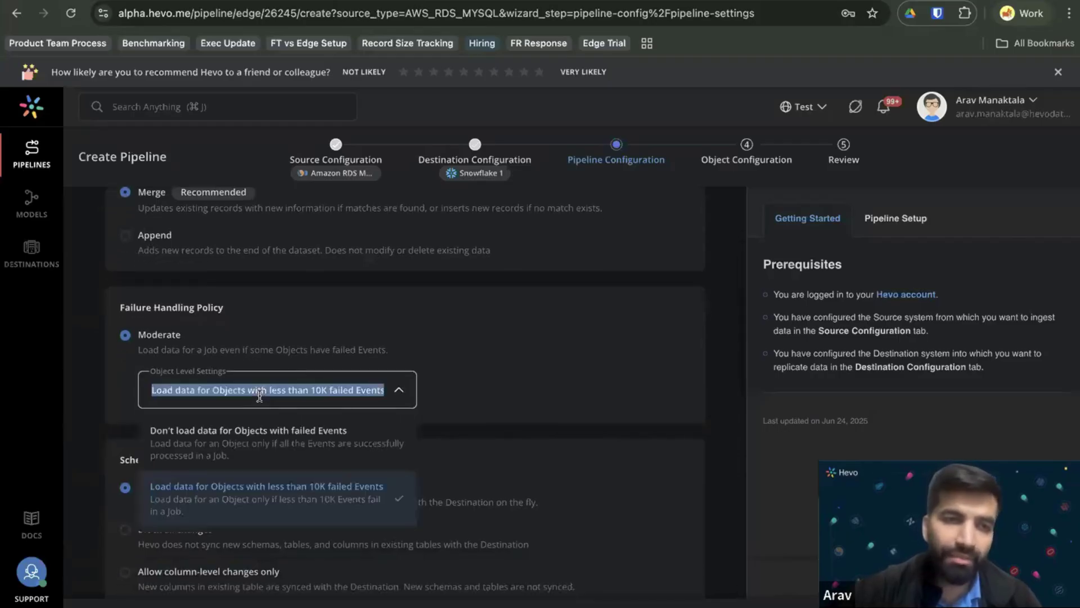
pyautogui.click(485, 407)
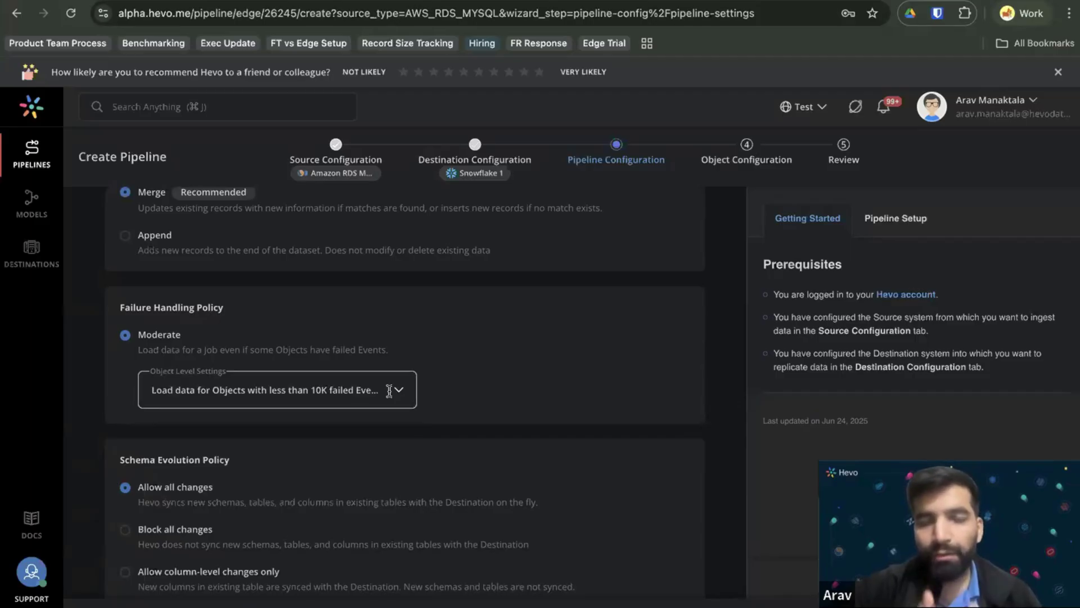
pyautogui.click(389, 391)
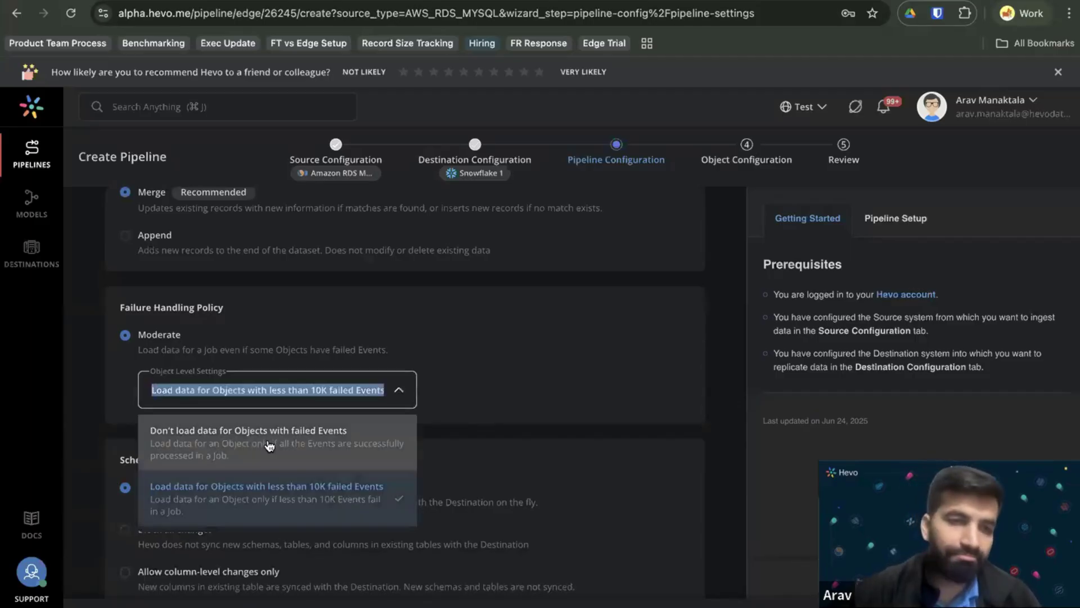
pyautogui.click(303, 454)
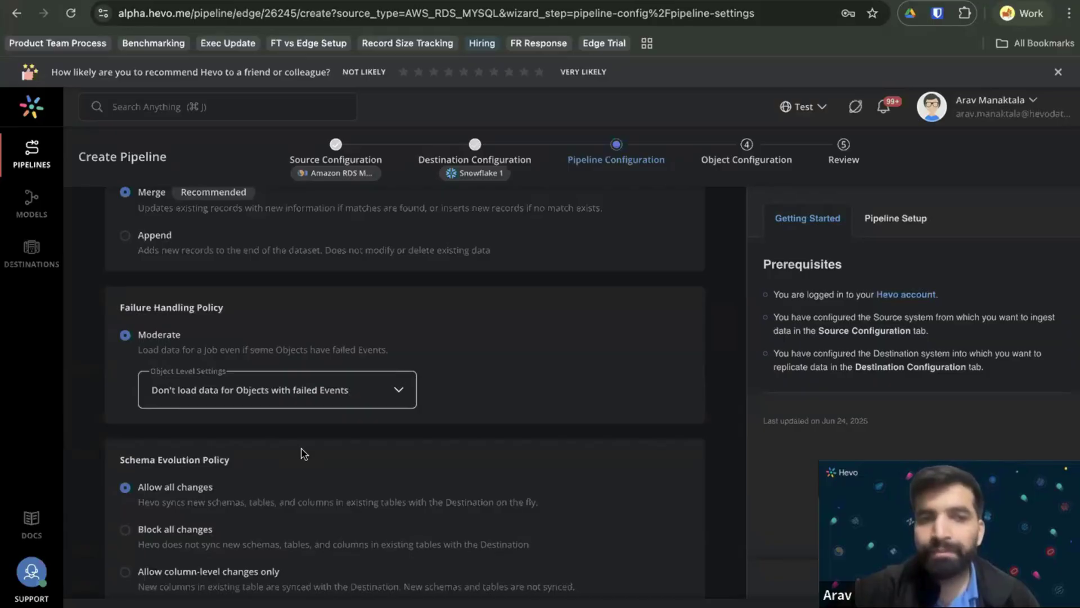
pyautogui.click(282, 397)
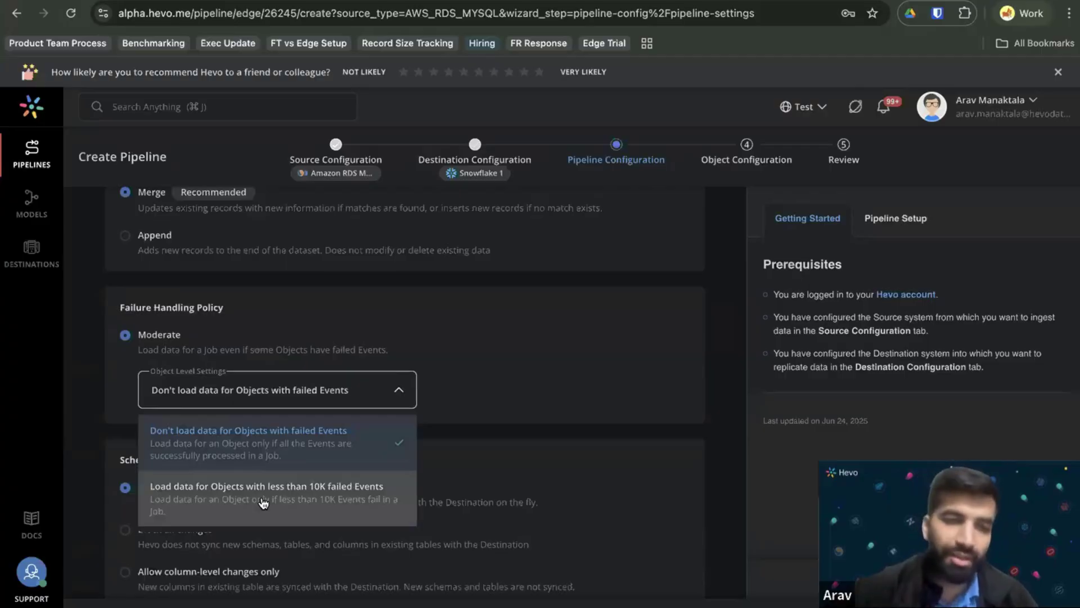
pyautogui.click(263, 502)
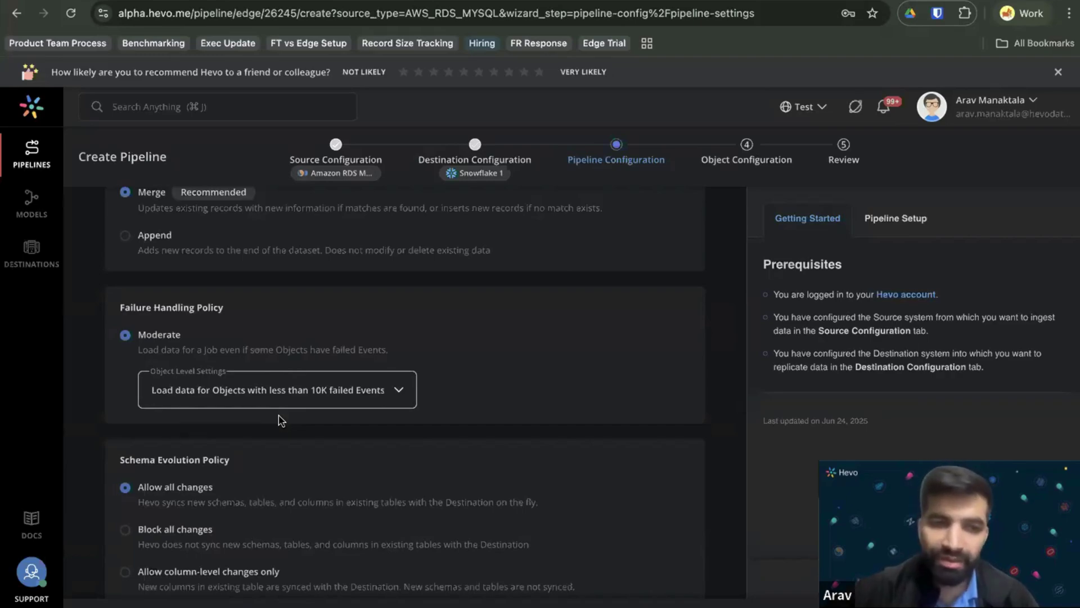
# Try syncing only column-level schema changes, then revert to allowing all changes.
pyautogui.scroll(-3, 282, 421)
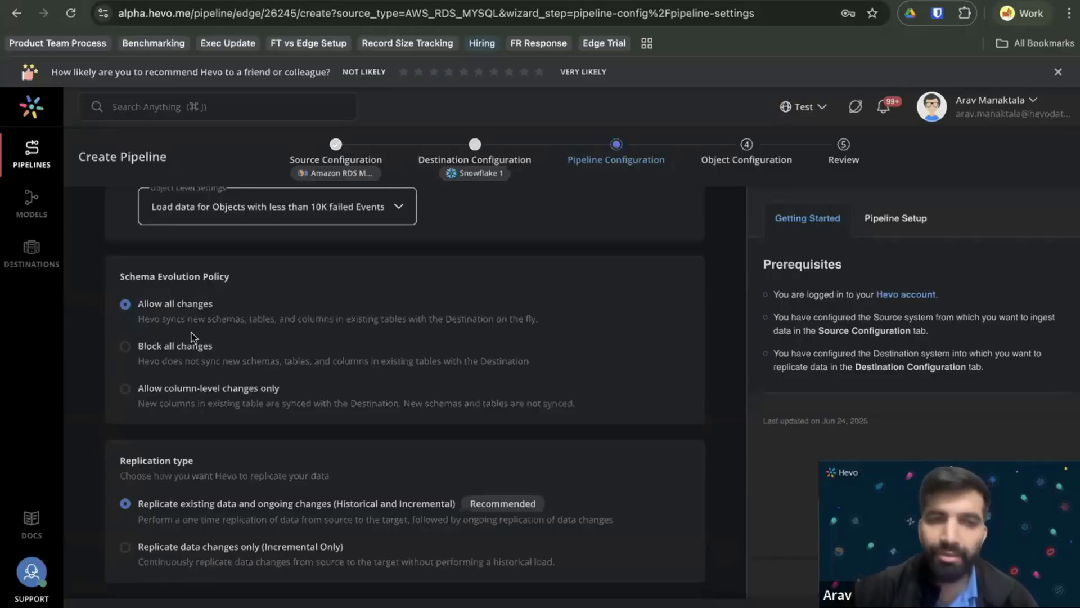
pyautogui.click(160, 397)
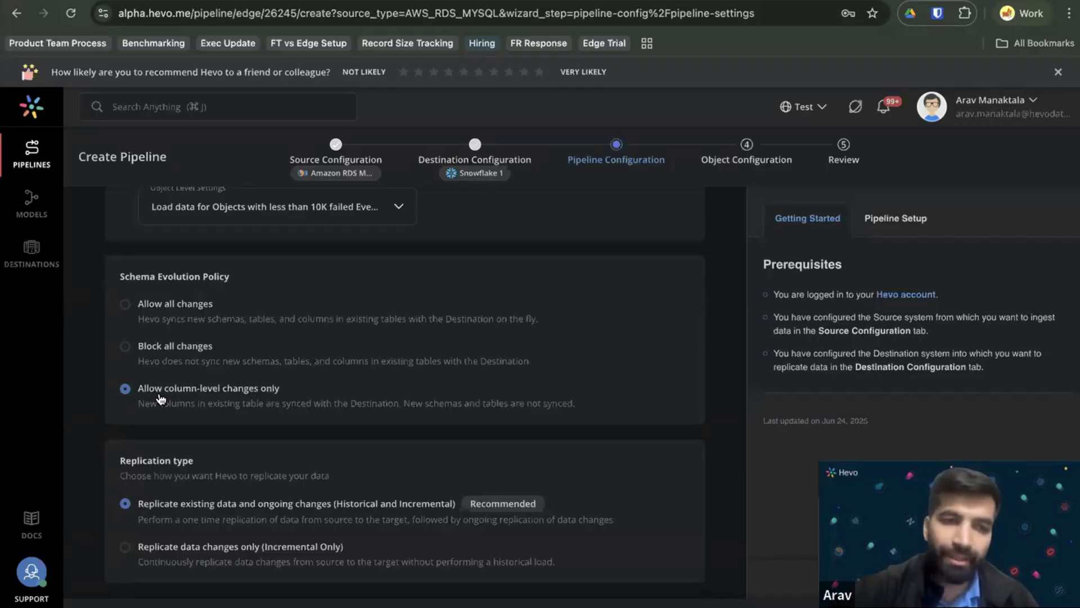
pyautogui.click(198, 323)
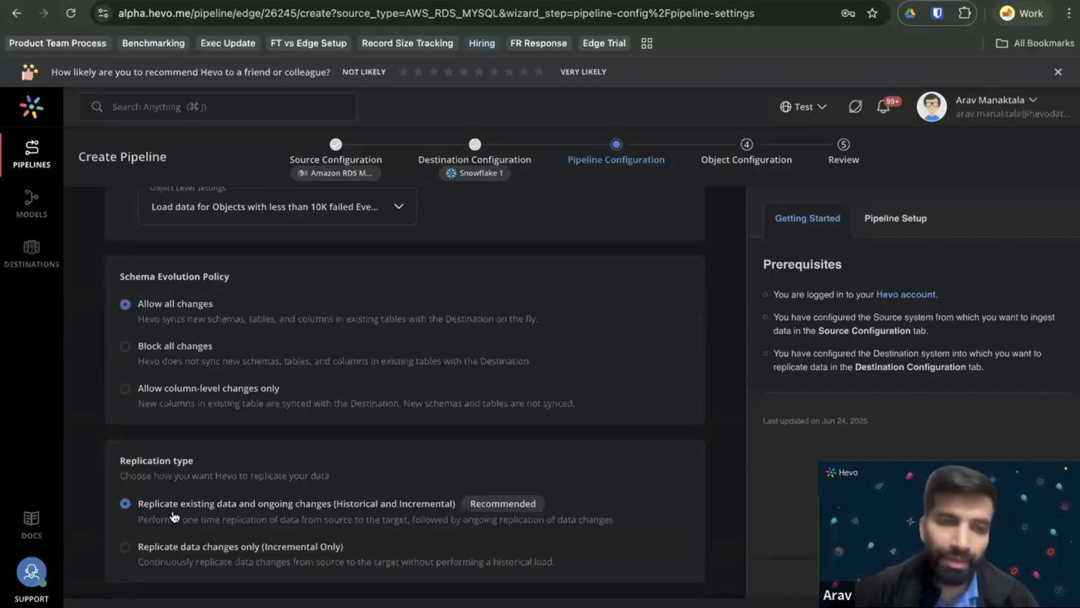
# After briefly picking incremental only, choose Historical and Incremental replication.
pyautogui.scroll(-2, 174, 515)
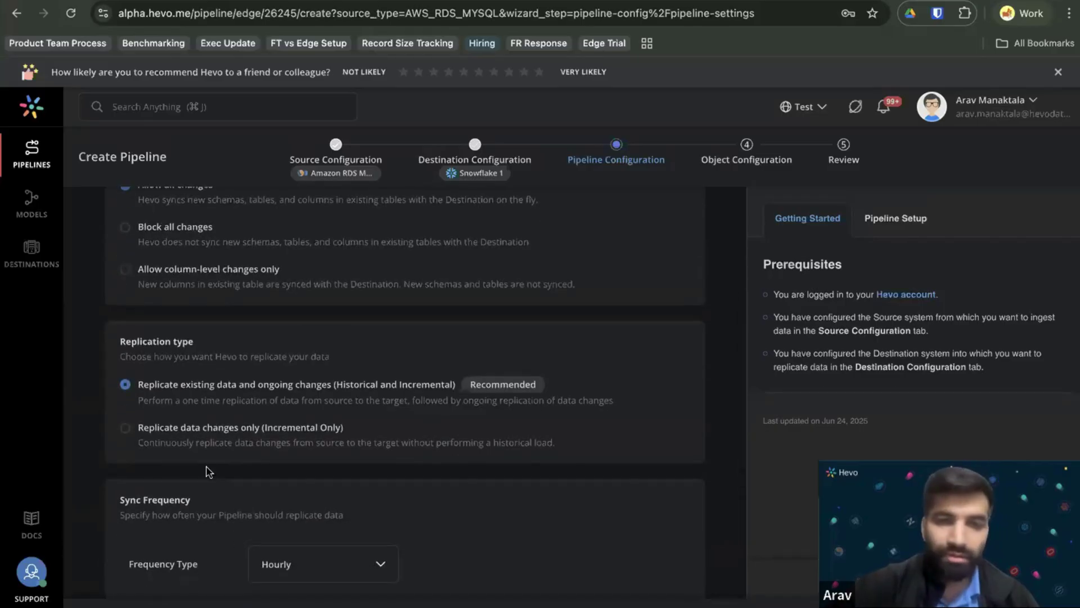
pyautogui.click(206, 443)
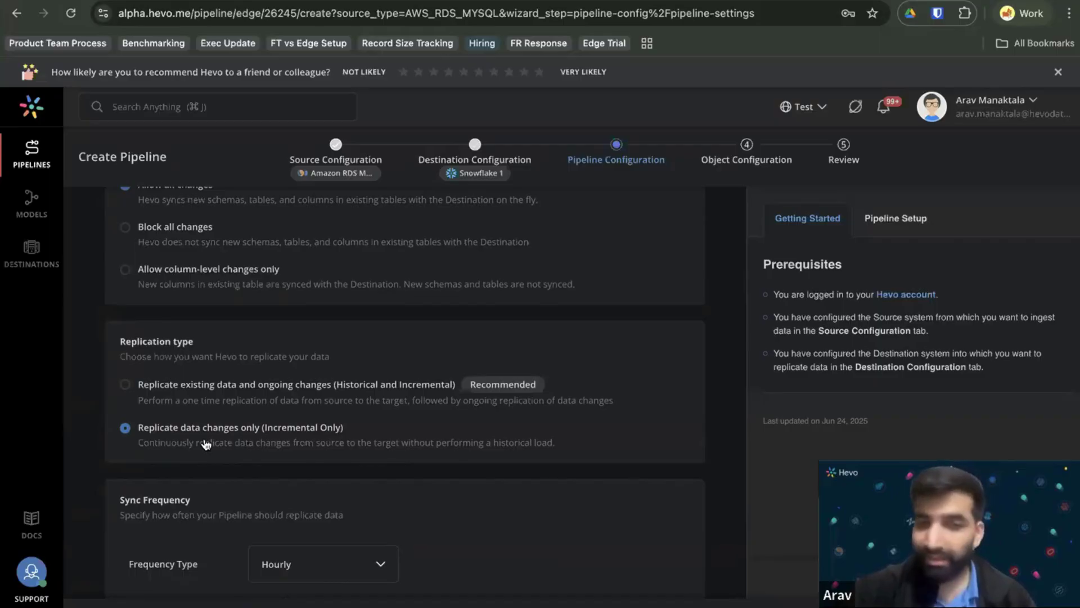
pyautogui.click(181, 388)
pyautogui.scroll(-2, 268, 387)
pyautogui.scroll(-3, 296, 416)
# Change the pipeline's sync frequency from Hourly to every 5 minutes.
pyautogui.click(313, 390)
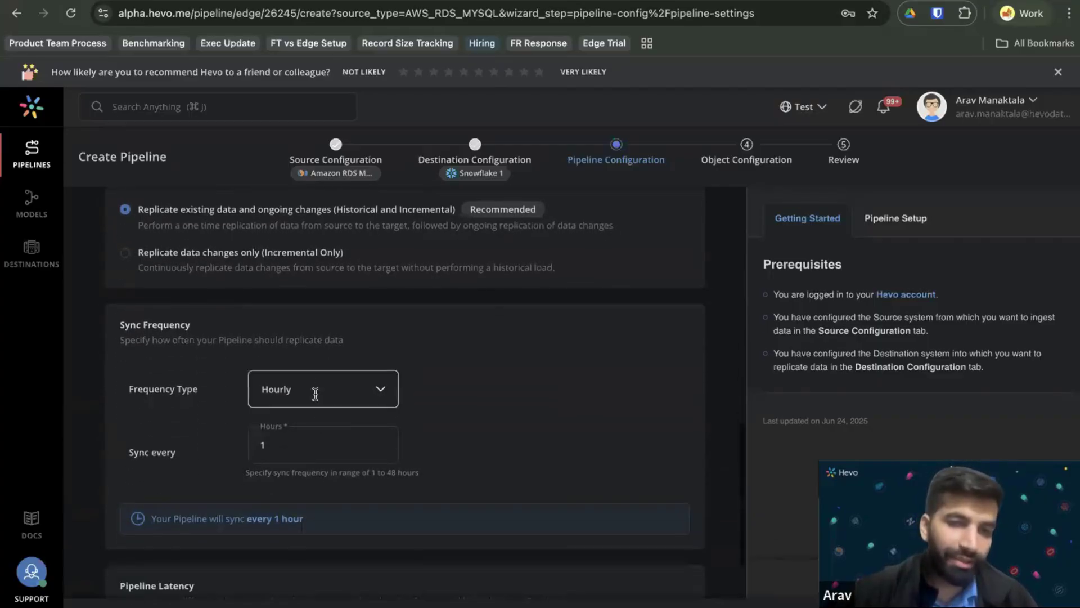
pyautogui.click(450, 415)
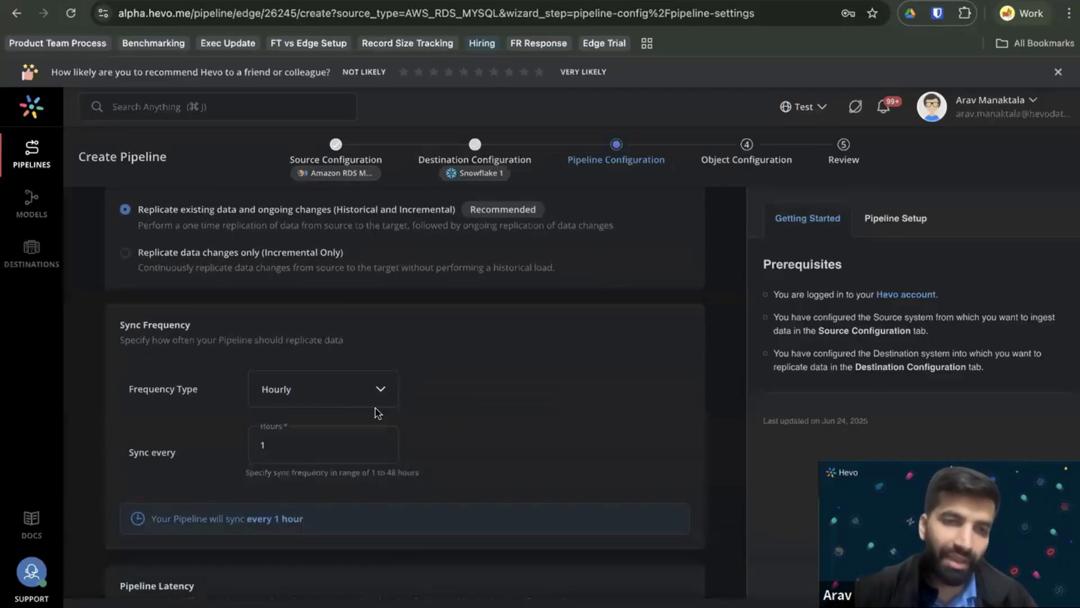
pyautogui.scroll(-1, 330, 401)
pyautogui.click(324, 349)
pyautogui.click(330, 379)
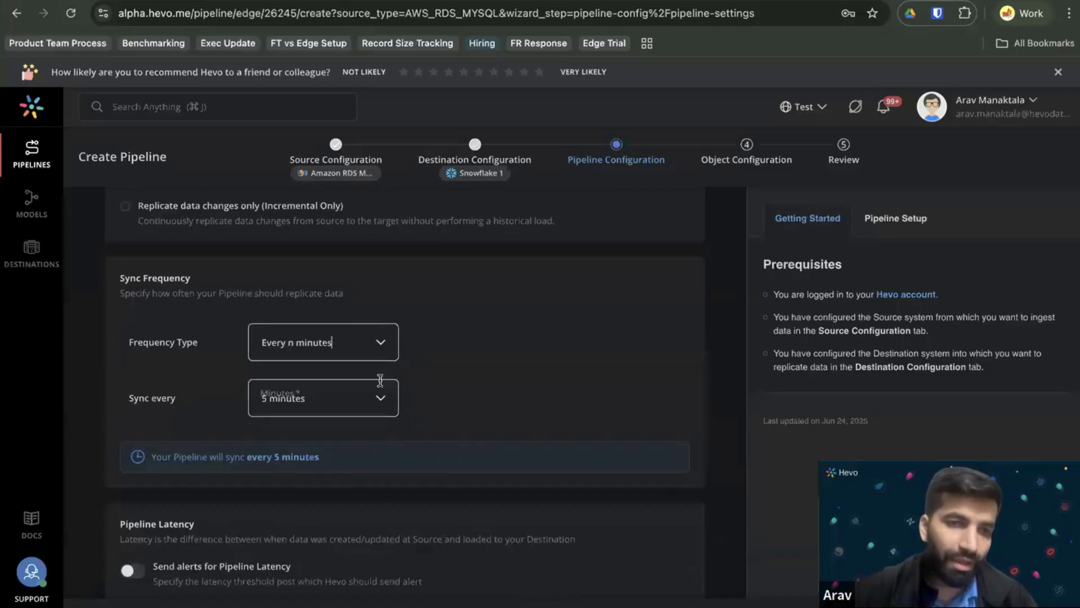
pyautogui.scroll(-1, 413, 386)
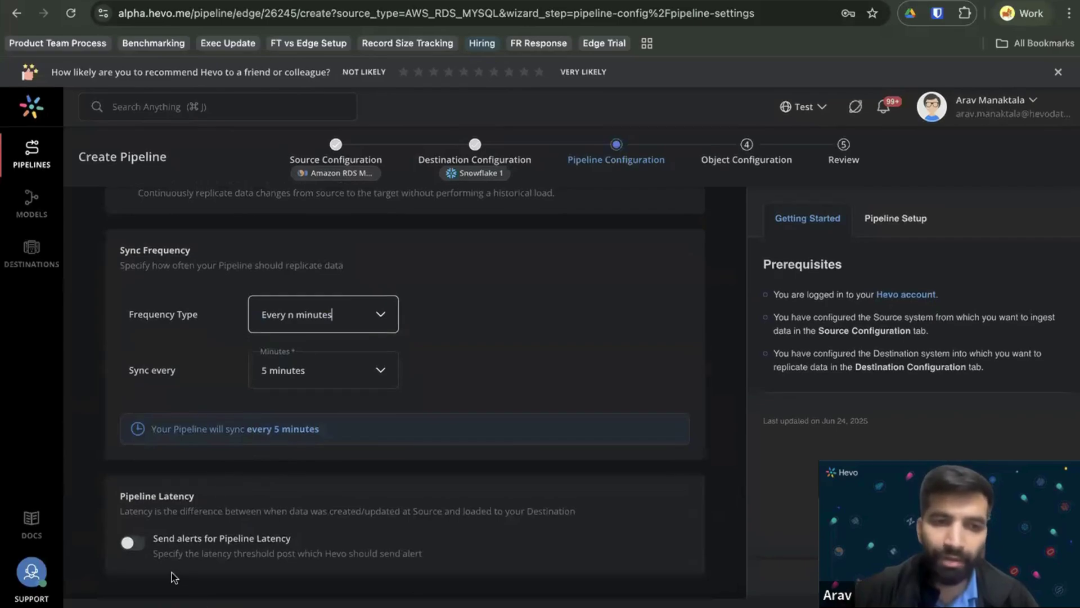
# Turn on pipeline latency alerts with an 8-minute threshold.
pyautogui.click(140, 546)
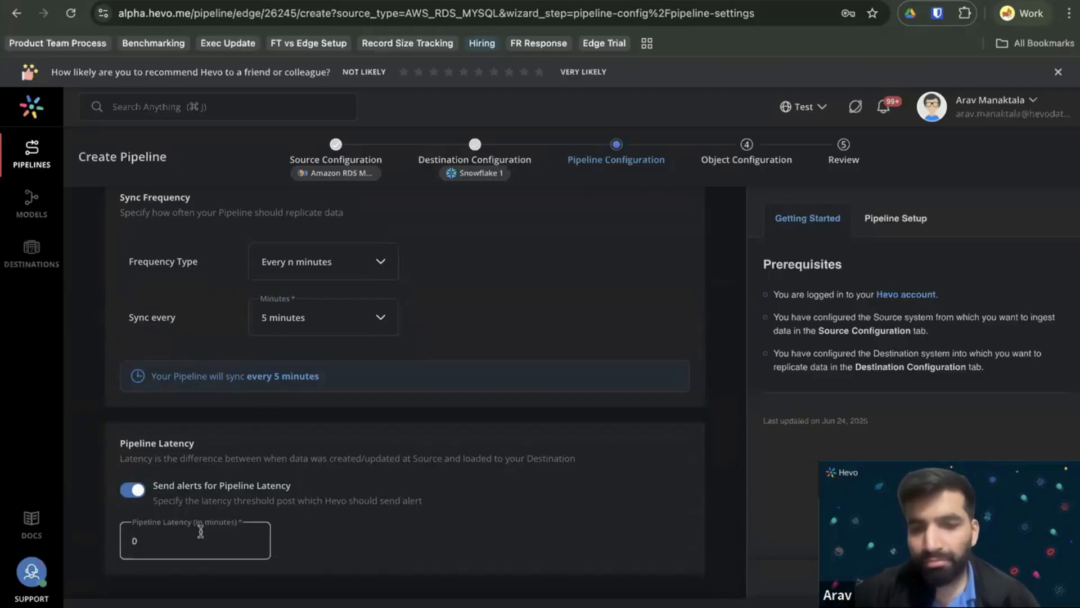
pyautogui.write('8')
pyautogui.press('Delete')
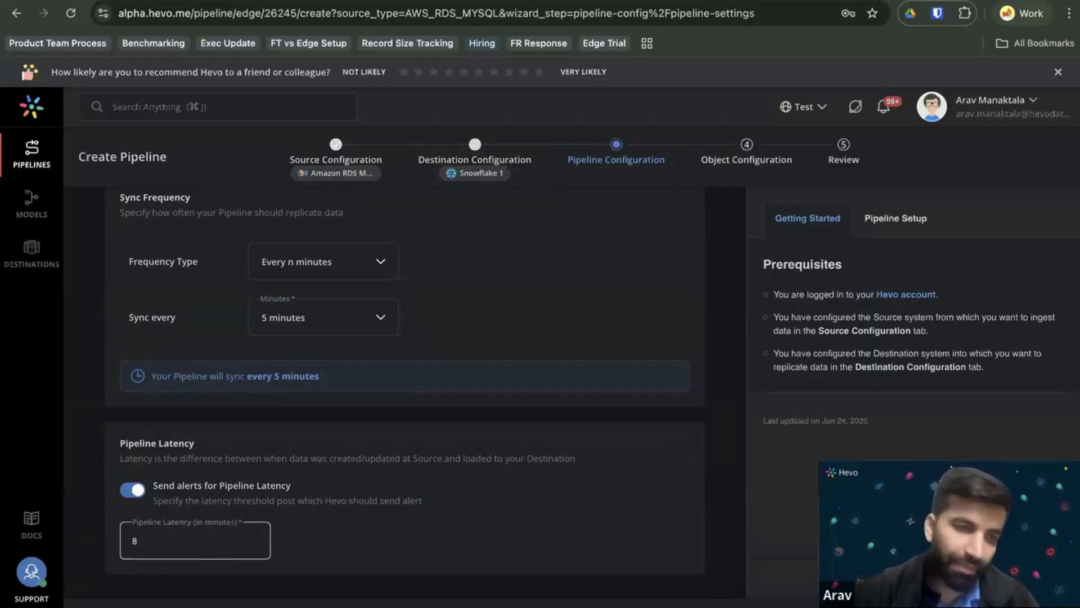
pyautogui.click(315, 555)
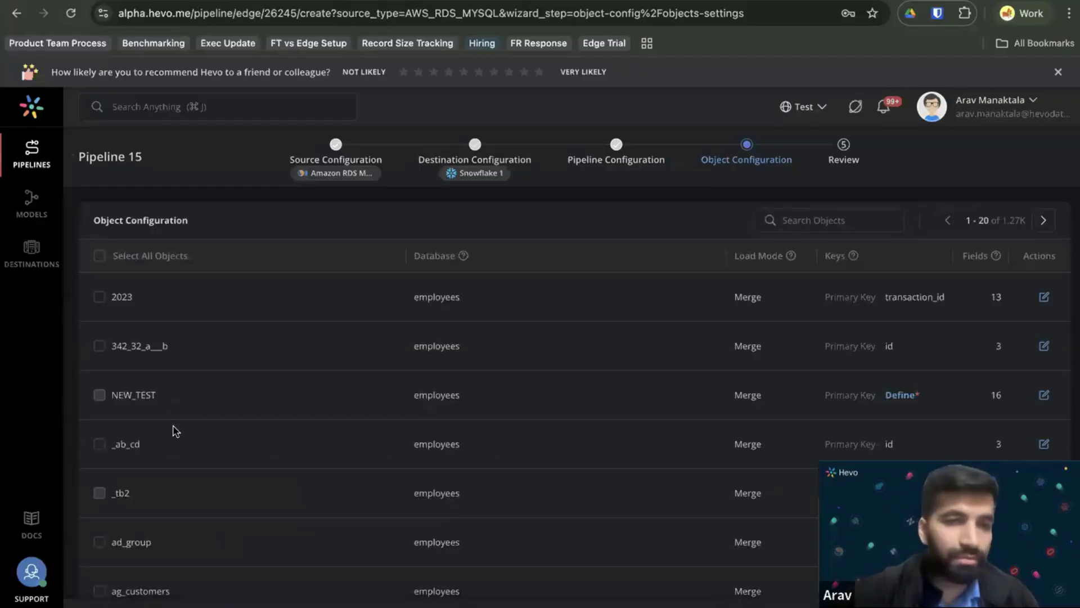
# Select all objects and glance at one object's field configuration, dismissing the survey banner.
pyautogui.click(99, 256)
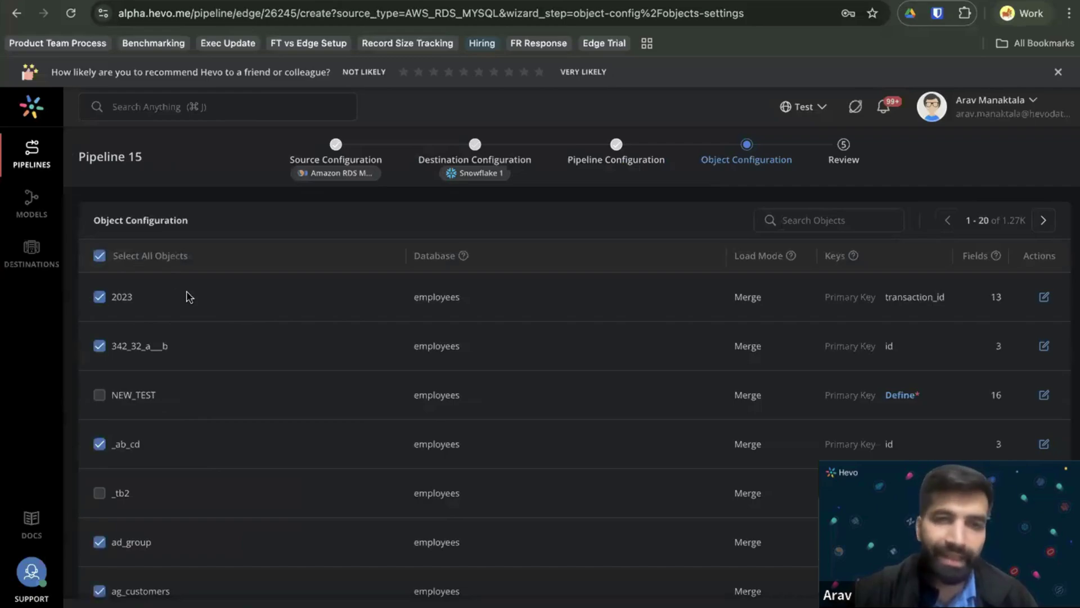
pyautogui.click(1044, 297)
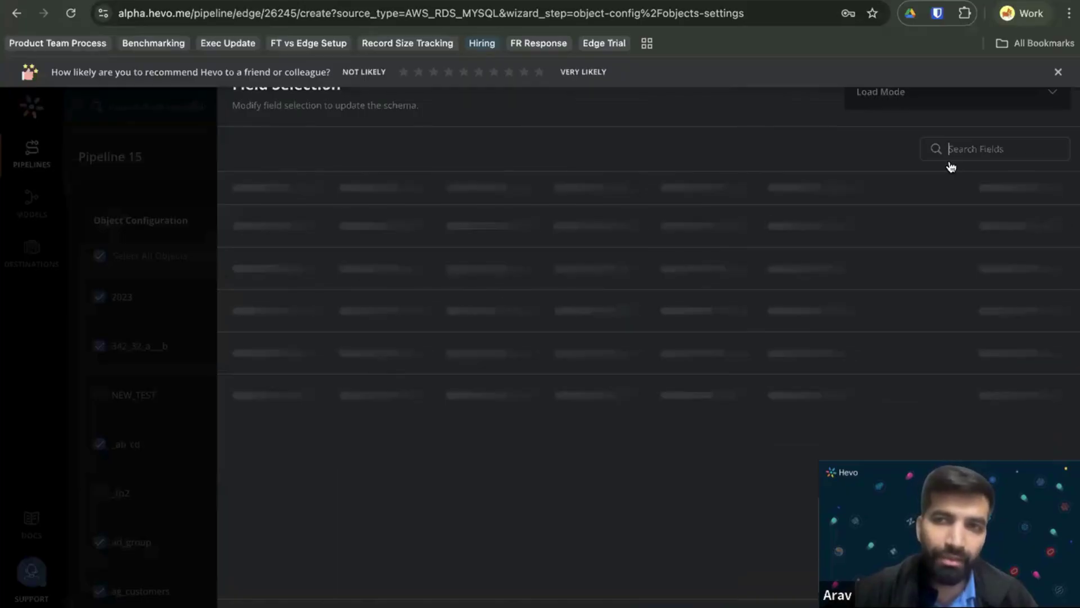
pyautogui.click(1057, 71)
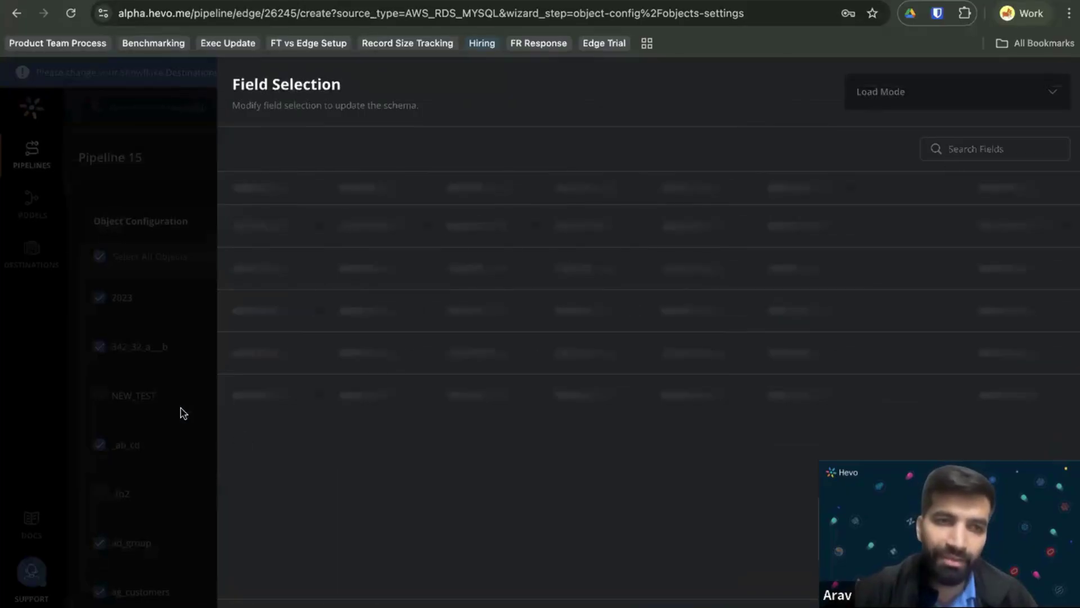
pyautogui.click(181, 412)
# Look through the selected employees objects and continue to the Review step.
pyautogui.scroll(-1, 771, 360)
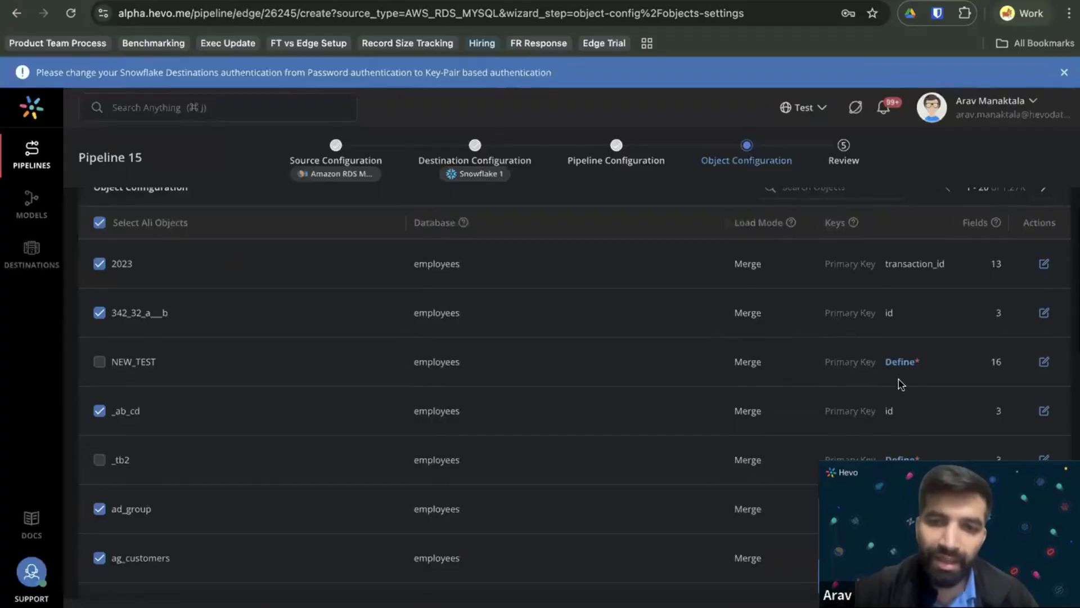
pyautogui.scroll(-5, 919, 386)
pyautogui.scroll(-6, 881, 365)
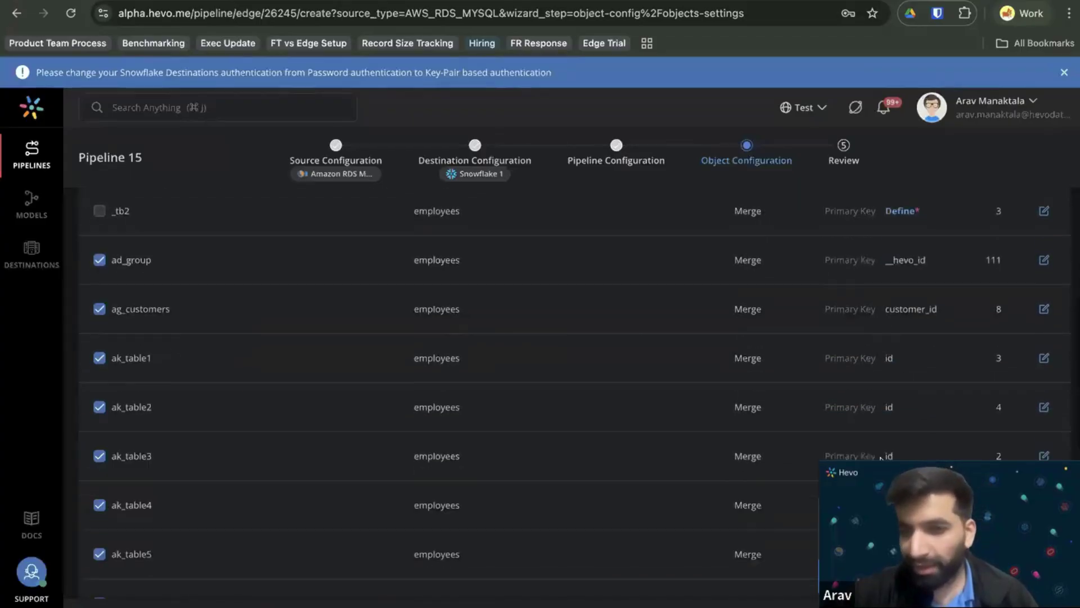
pyautogui.scroll(-2, 309, 475)
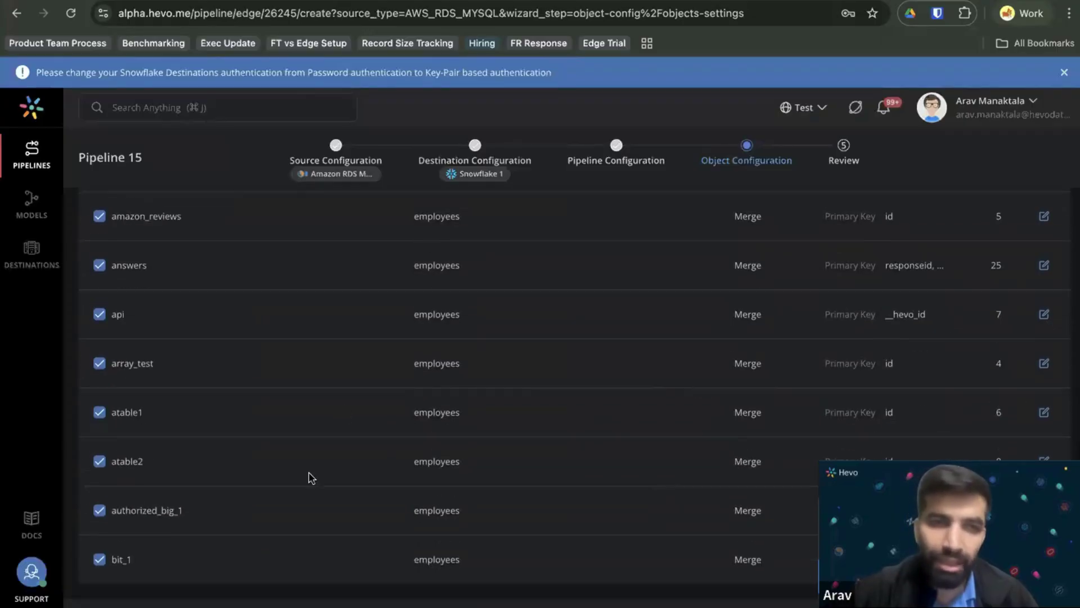
pyautogui.scroll(15, 345, 316)
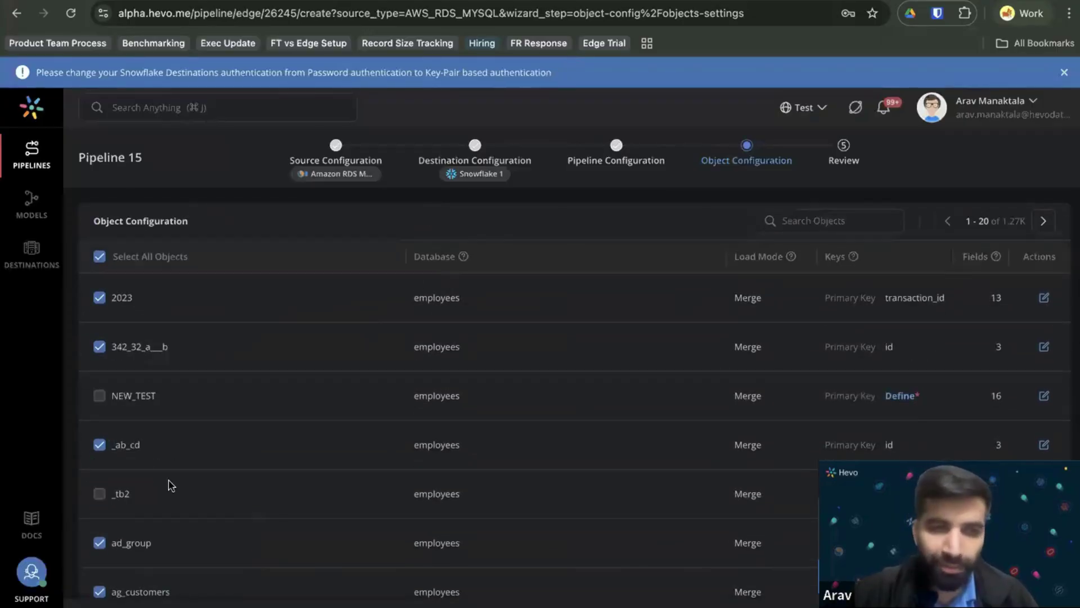
pyautogui.scroll(-5, 169, 484)
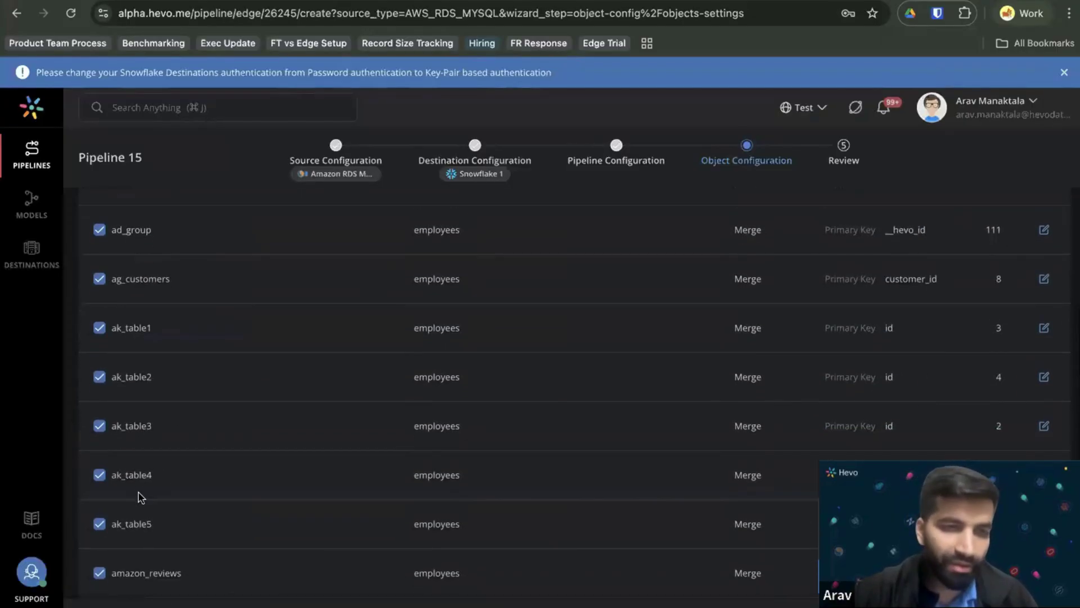
pyautogui.click(371, 523)
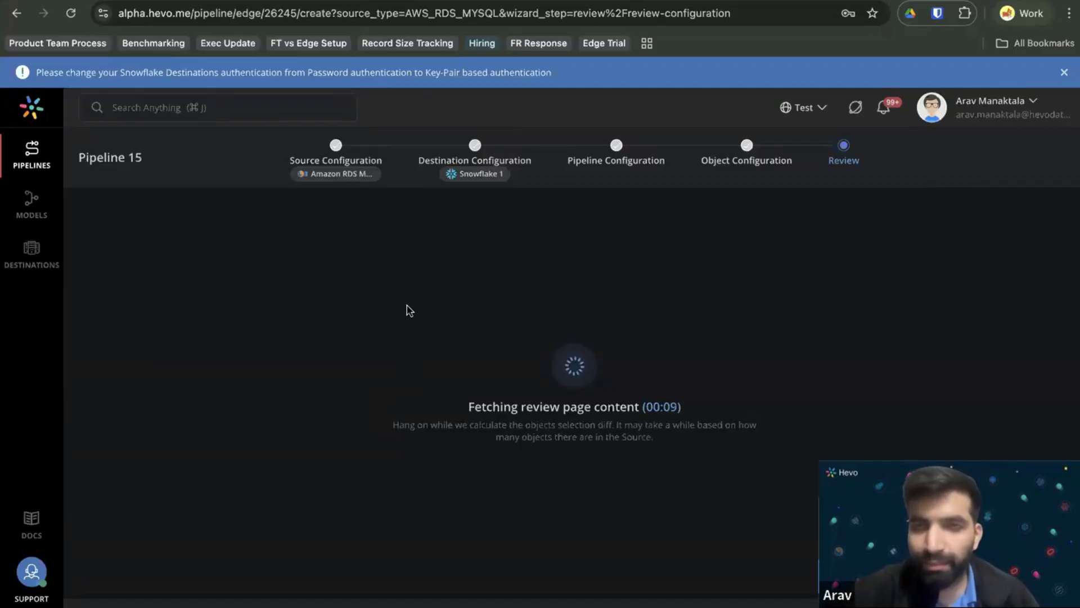
# Save Pipeline 15, dismiss the saved-preferences notice, and go back to the Pipelines list.
pyautogui.scroll(-10, 402, 315)
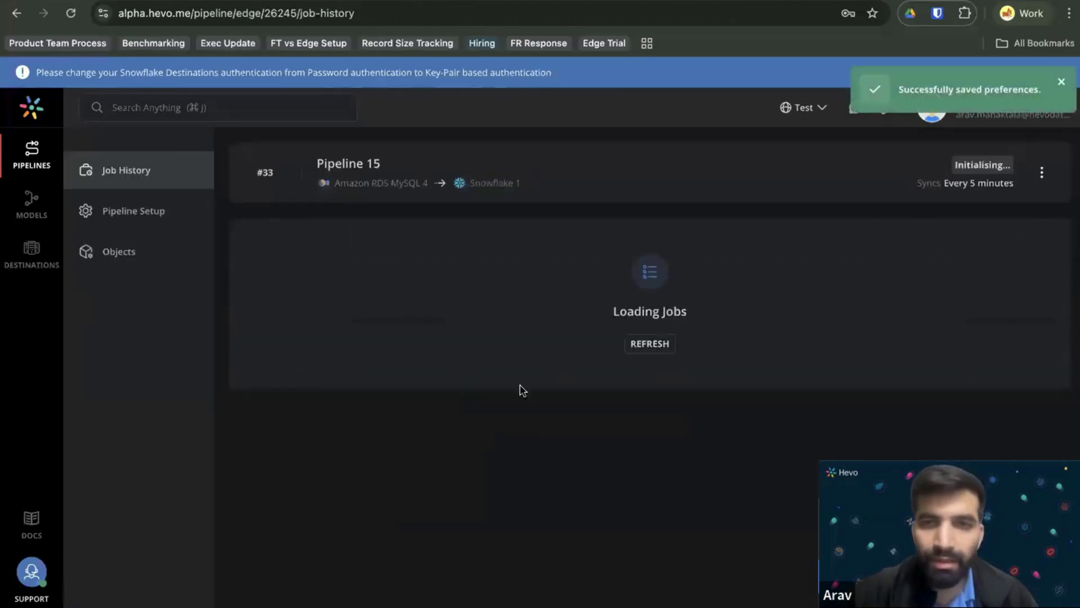
pyautogui.click(653, 344)
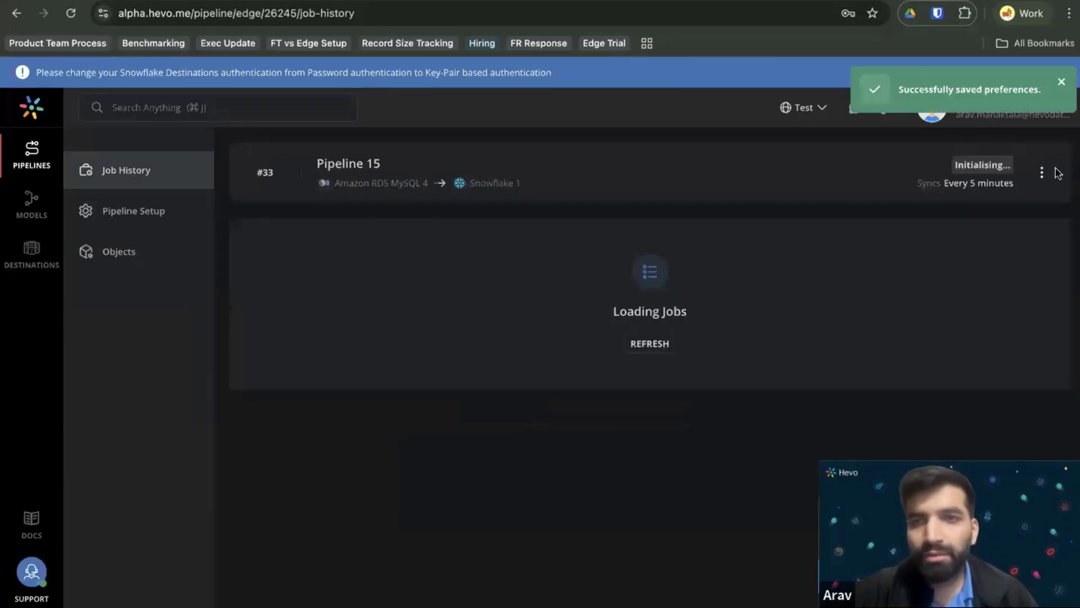
pyautogui.click(1062, 83)
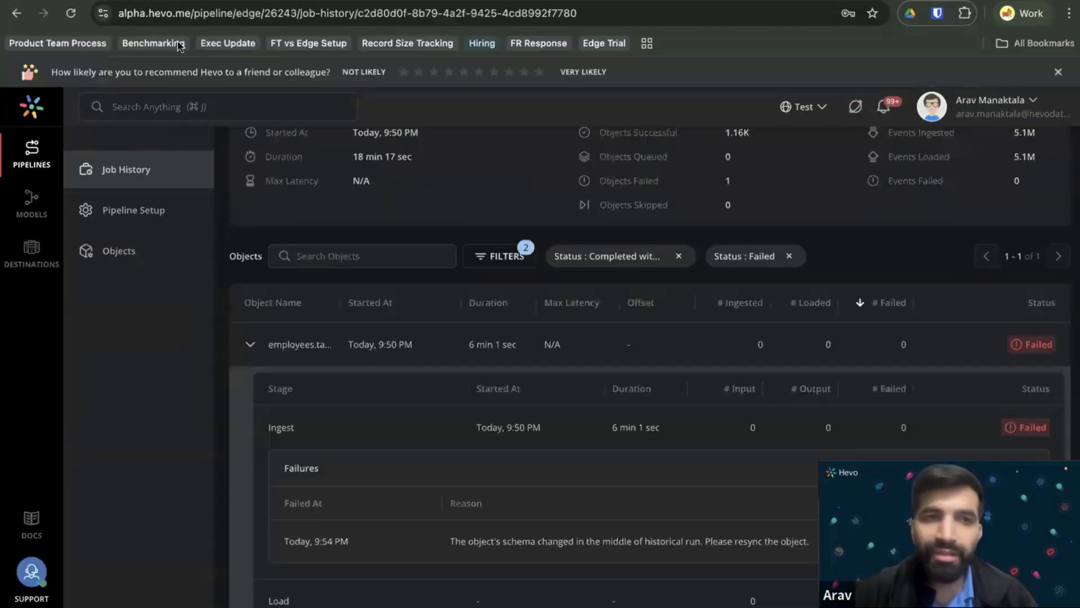
pyautogui.scroll(3, 388, 426)
pyautogui.click(131, 170)
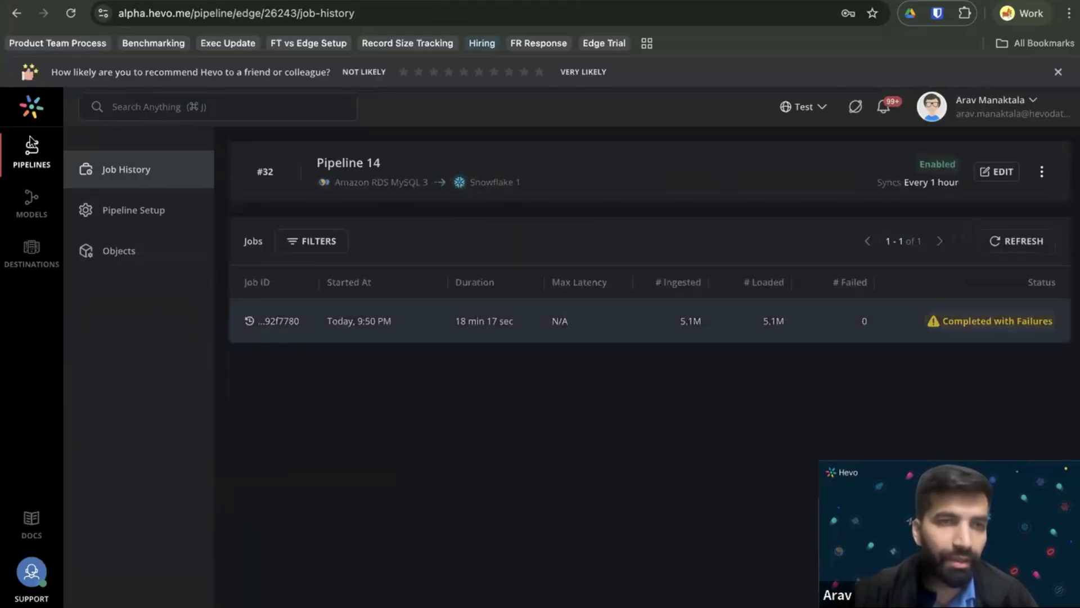
pyautogui.click(30, 159)
# Open the Demo Day - PGSQL pipeline's job history from the Edge pipelines list.
pyautogui.click(174, 200)
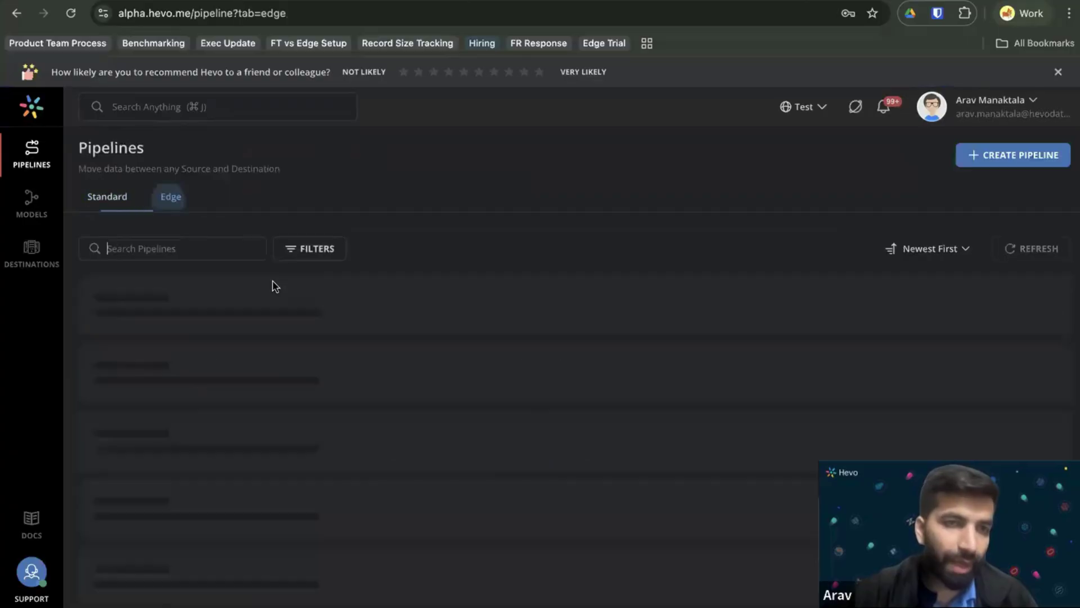
pyautogui.click(302, 419)
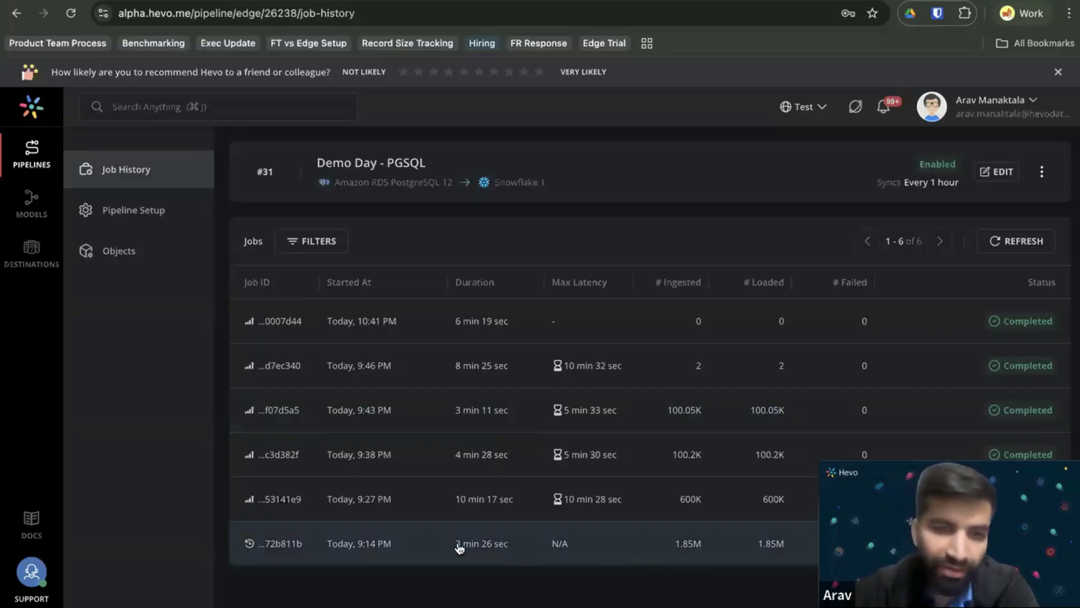
# Open the earliest historical job and check its 67 successful objects count.
pyautogui.click(628, 556)
pyautogui.scroll(-6, 628, 509)
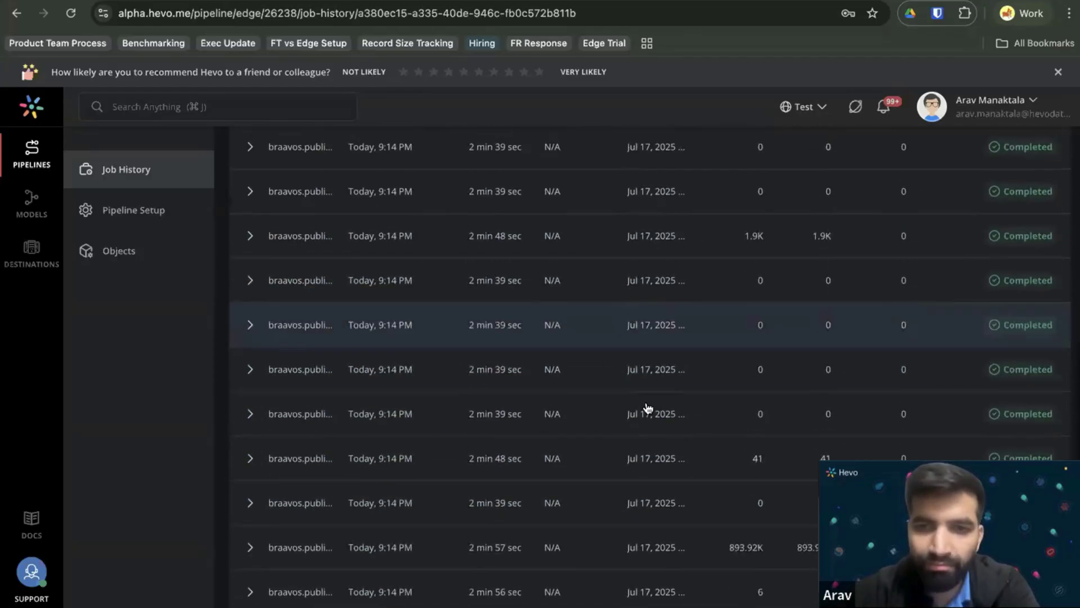
pyautogui.scroll(8, 646, 405)
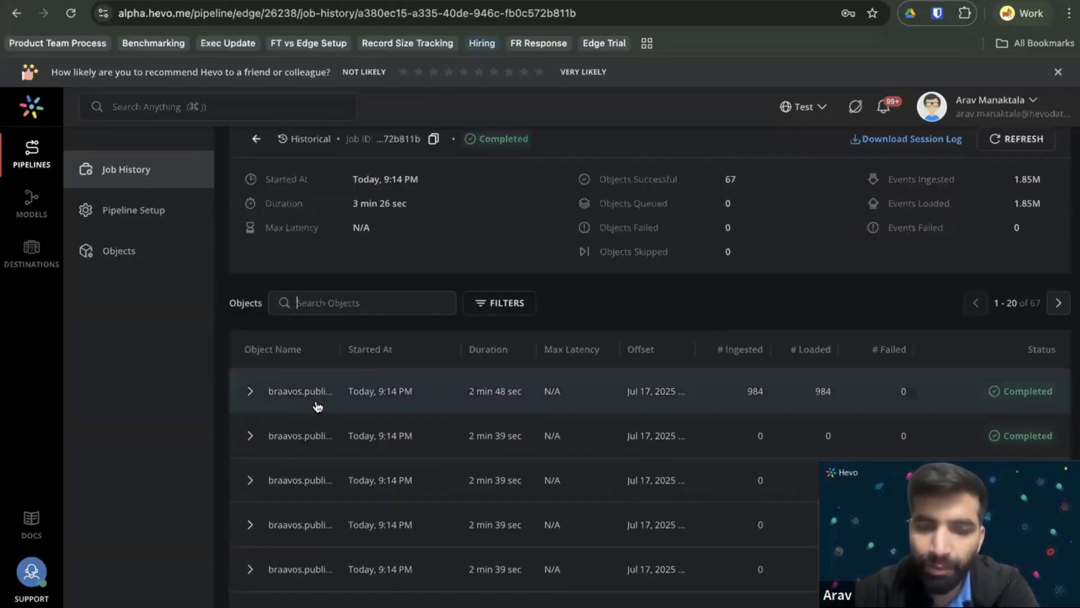
pyautogui.scroll(3, 383, 315)
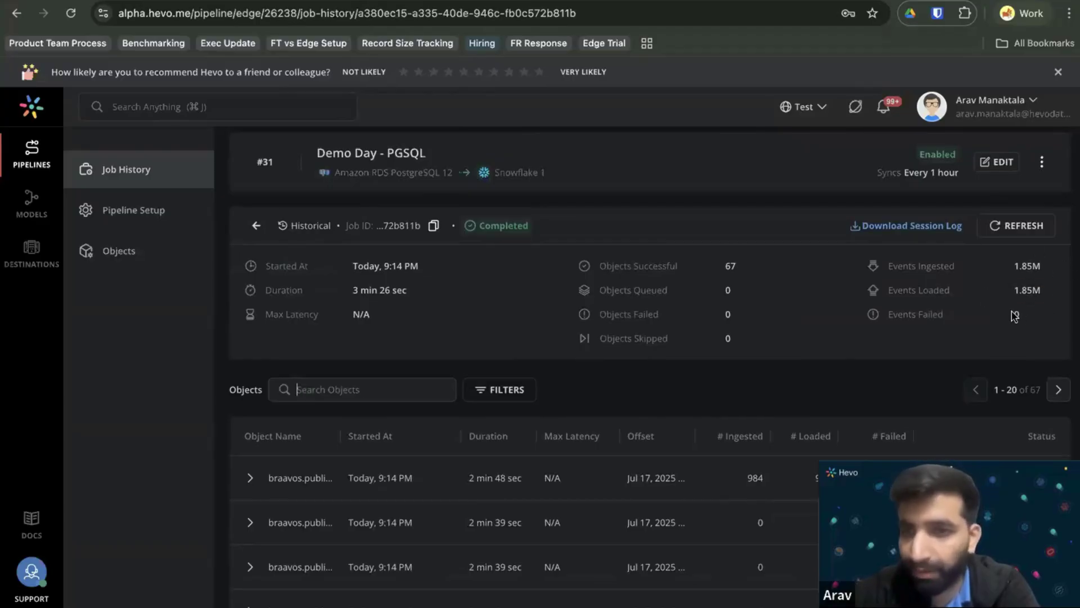
pyautogui.doubleClick(730, 266)
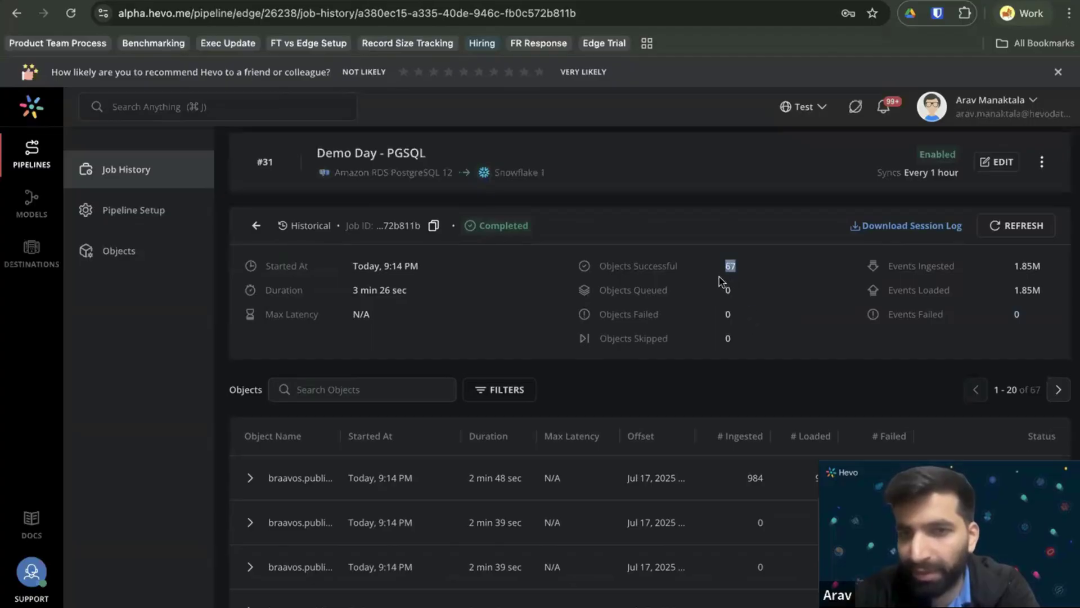
pyautogui.moveTo(726, 268); pyautogui.dragTo(732, 267)
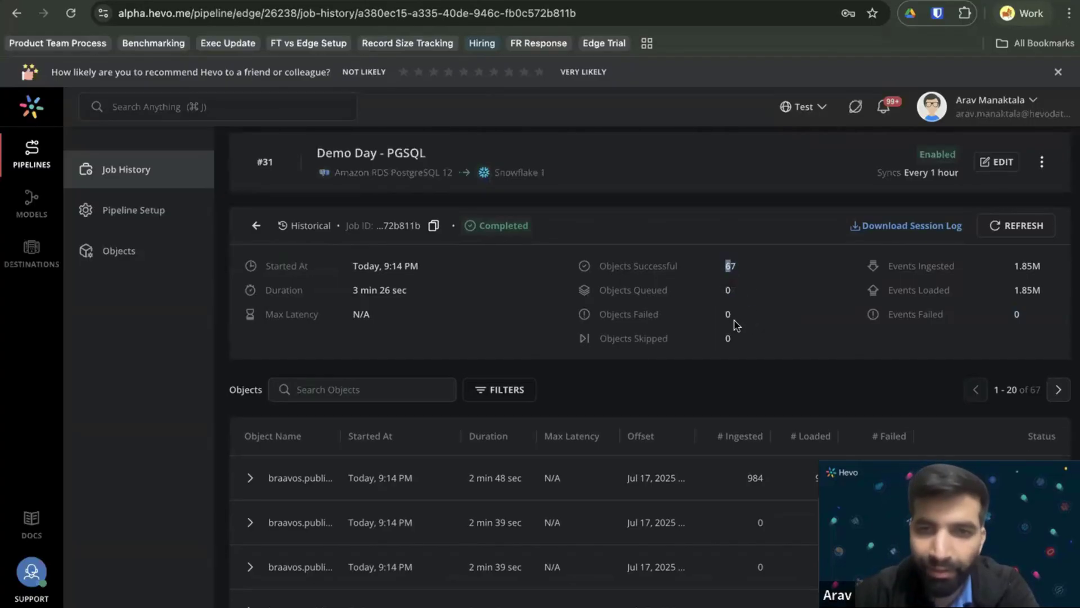
pyautogui.scroll(-3, 729, 363)
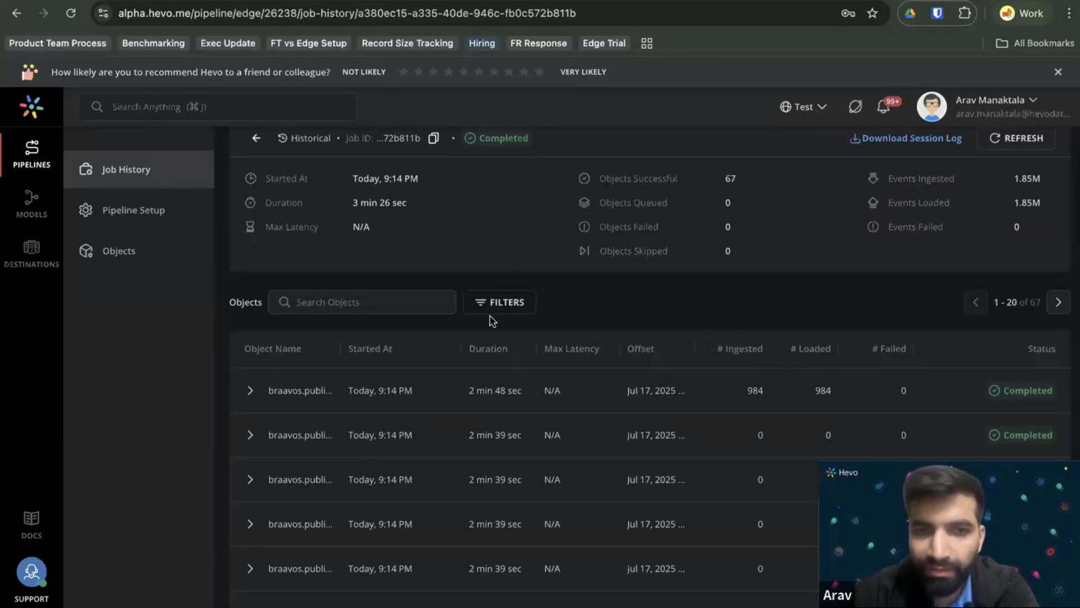
# Check the Status filter without applying it, then sort objects by # Ingested, largest first.
pyautogui.click(490, 306)
pyautogui.click(559, 363)
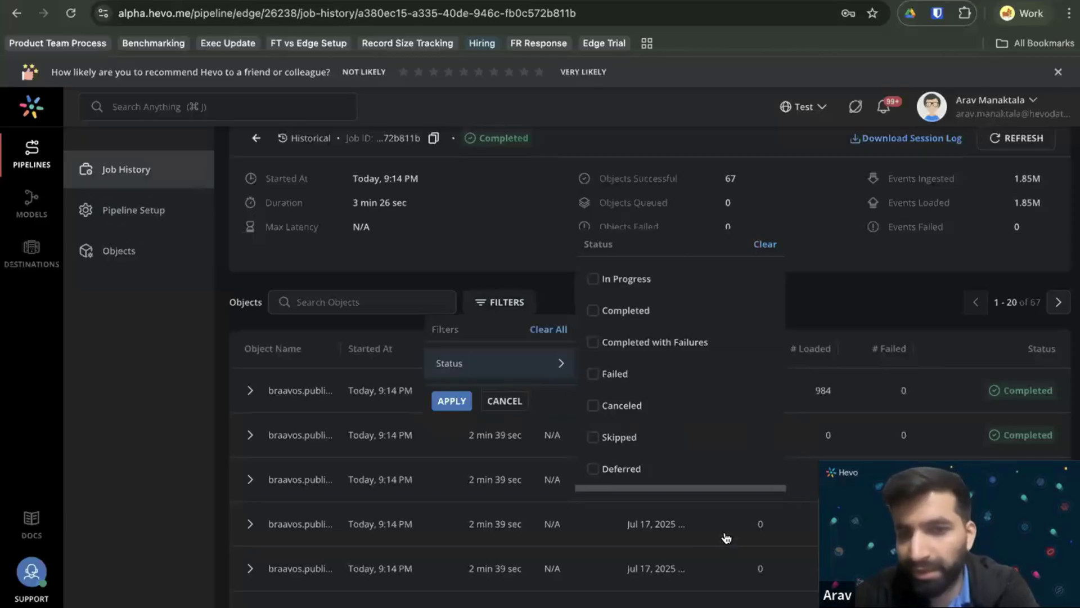
pyautogui.scroll(-1, 724, 433)
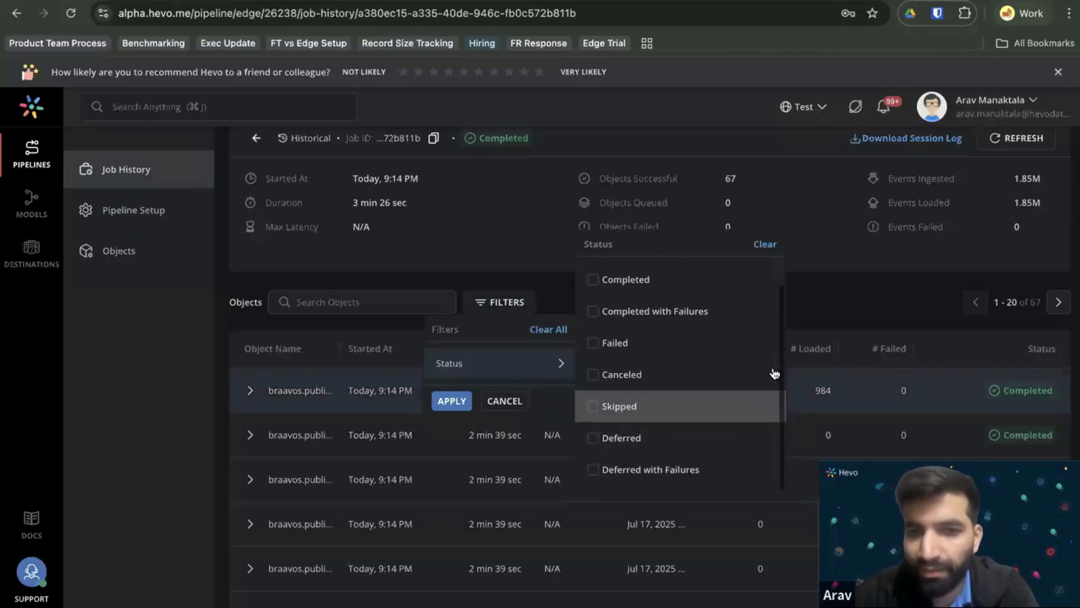
pyautogui.click(823, 315)
pyautogui.click(706, 350)
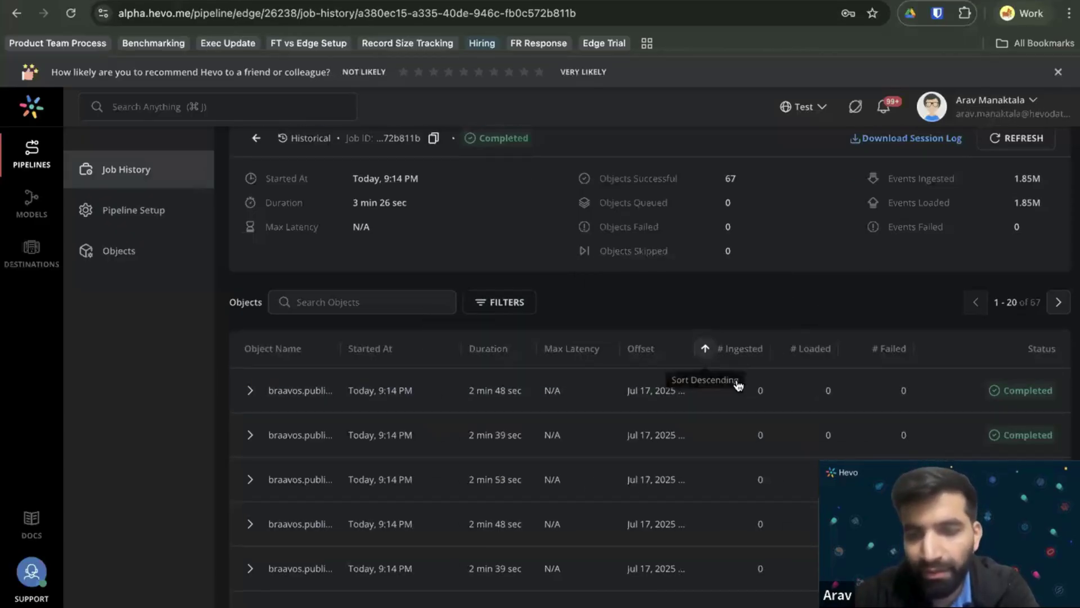
pyautogui.click(706, 349)
# Expand the top two objects to inspect their Ingest and Load stages, then collapse them.
pyautogui.scroll(-1, 734, 402)
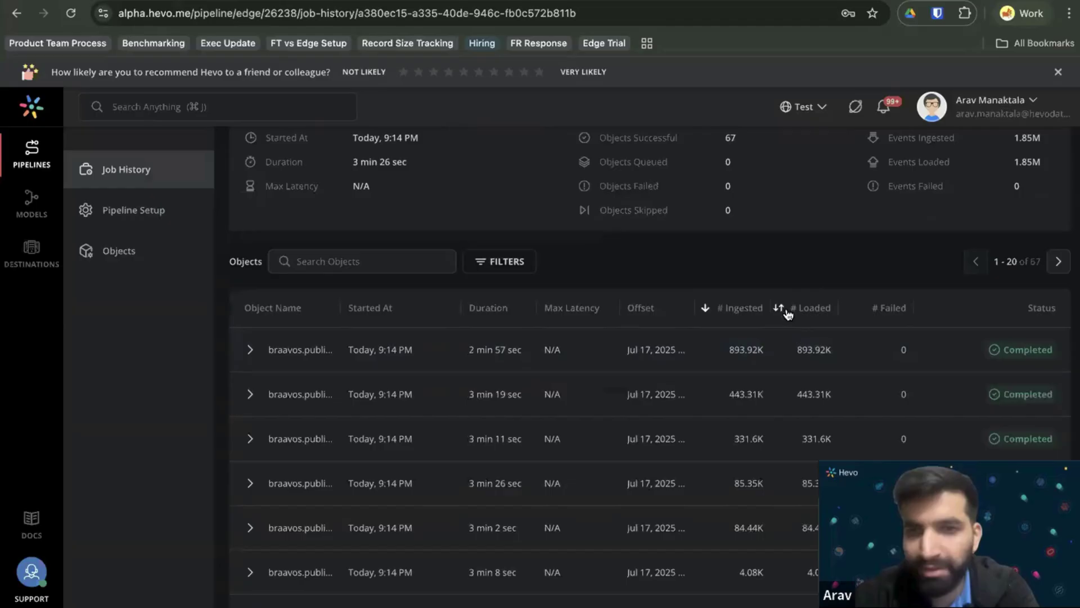
pyautogui.scroll(-1, 478, 340)
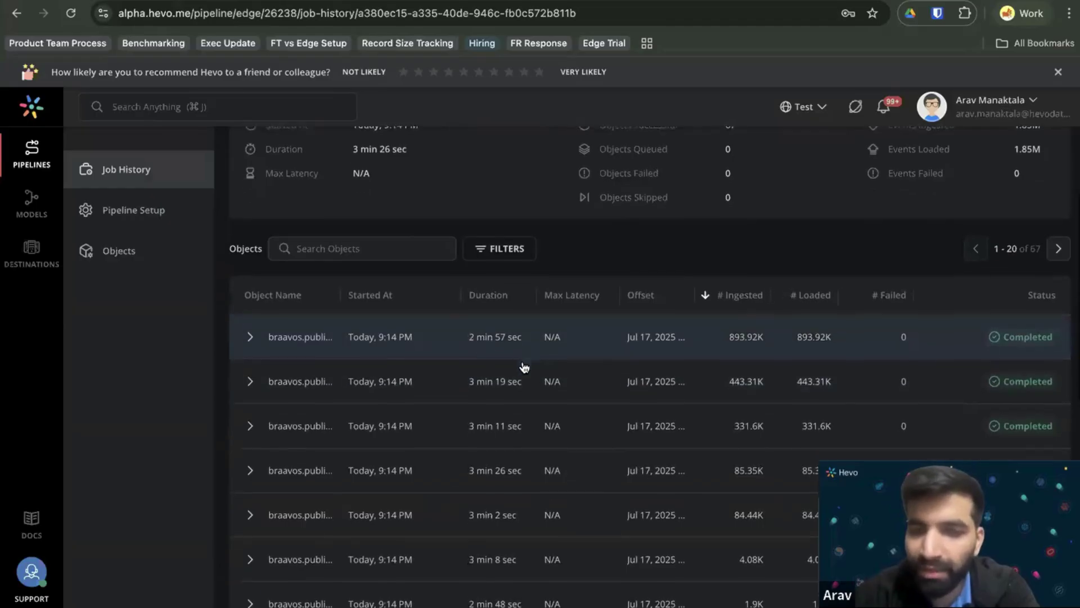
pyautogui.click(479, 340)
pyautogui.scroll(-3, 478, 341)
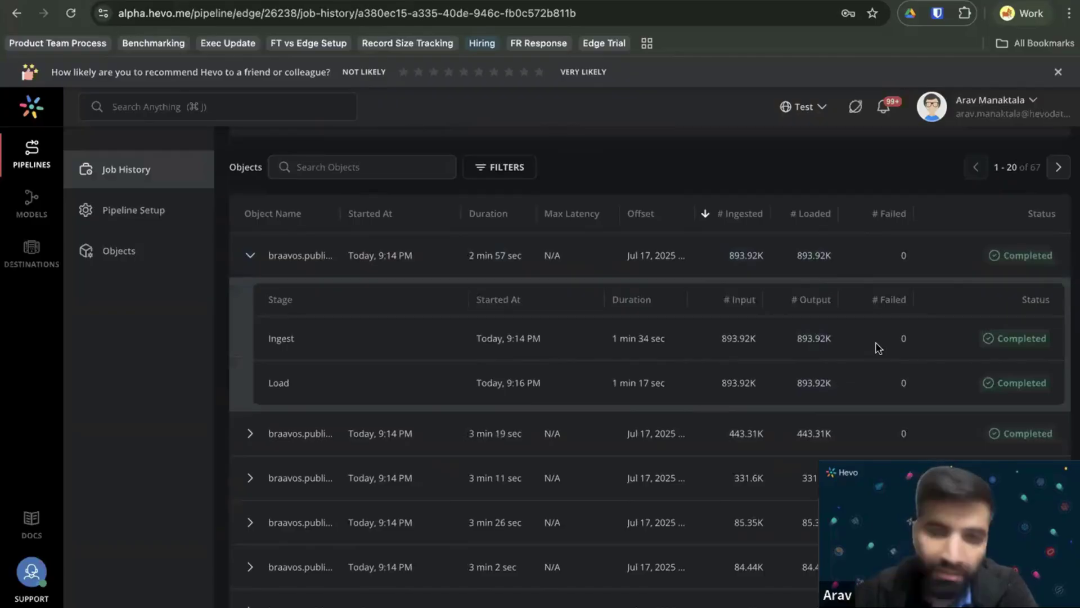
pyautogui.doubleClick(906, 442)
pyautogui.click(909, 445)
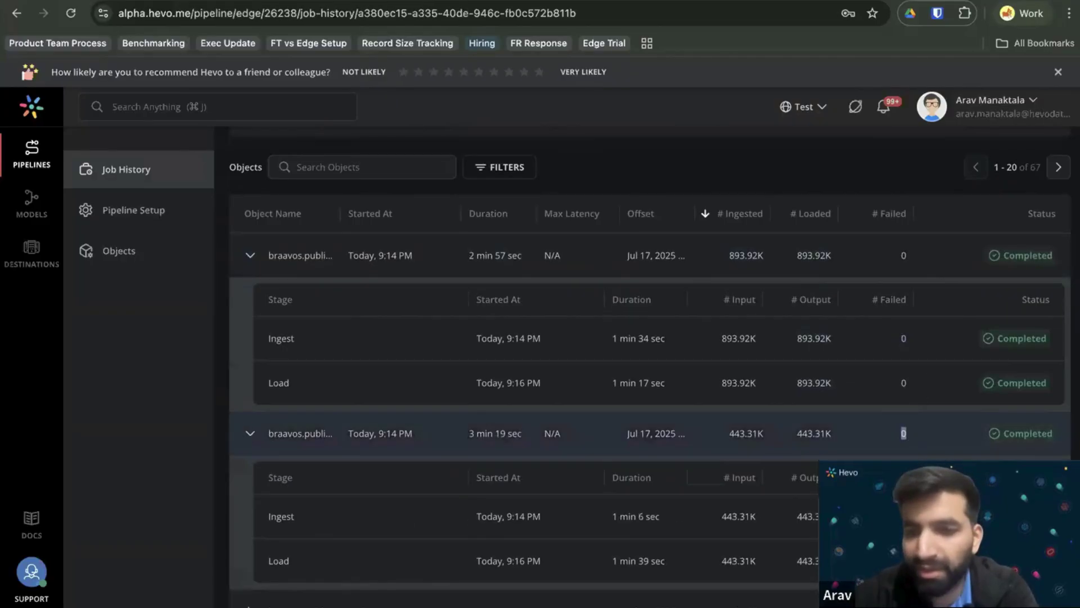
pyautogui.scroll(-1, 909, 445)
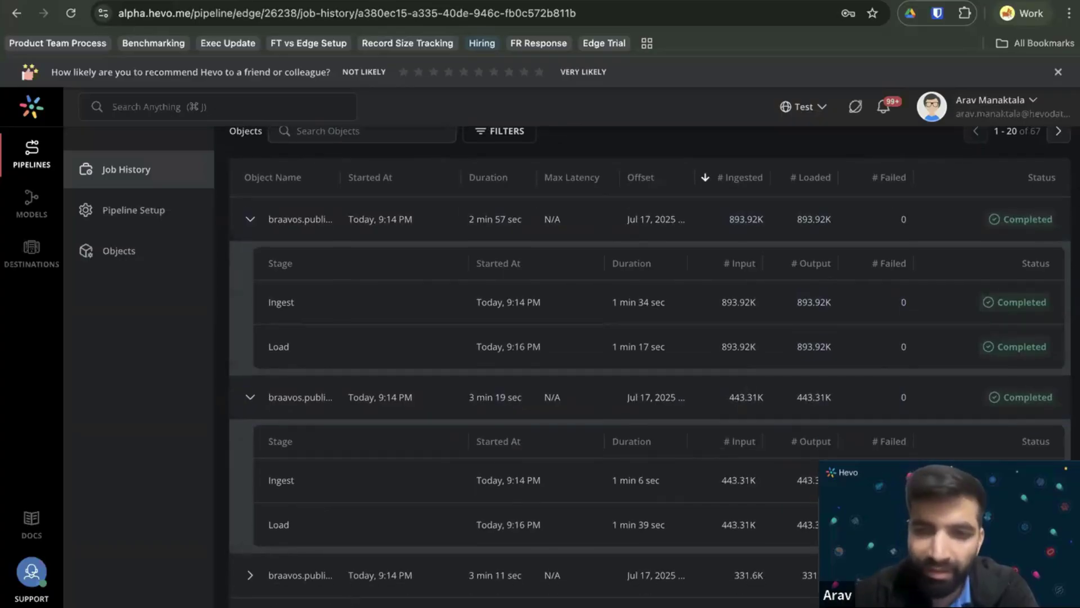
pyautogui.scroll(-4, 669, 322)
pyautogui.scroll(10, 669, 322)
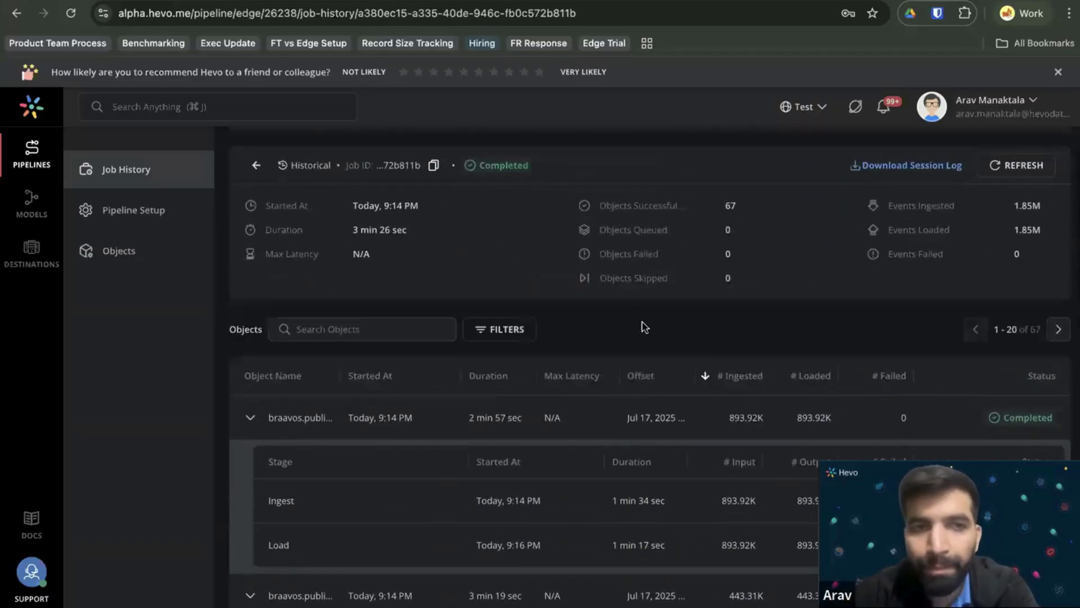
pyautogui.scroll(2, 506, 304)
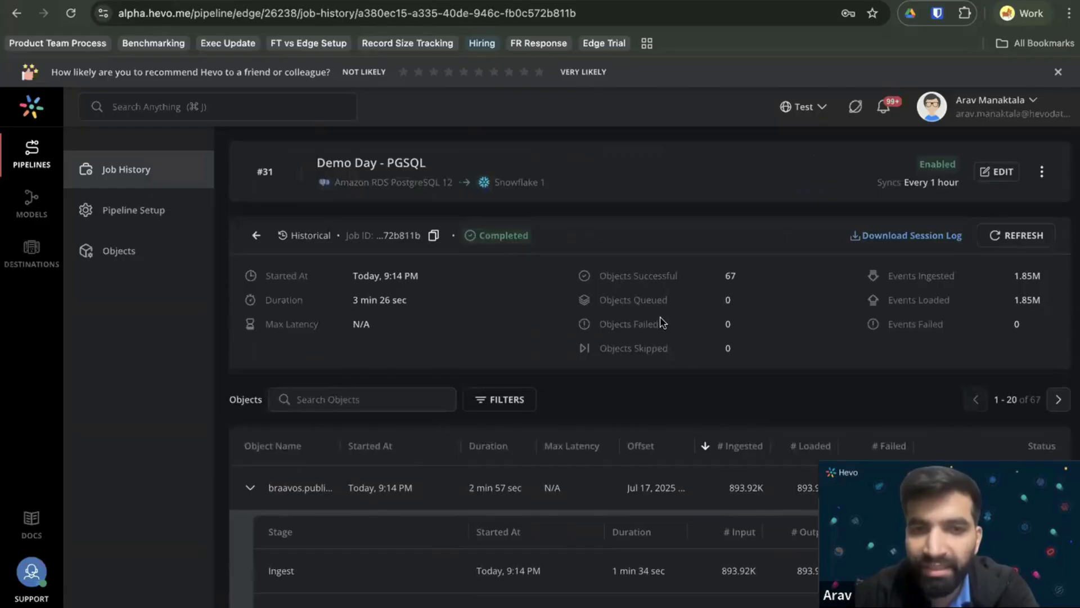
pyautogui.scroll(-2, 703, 401)
pyautogui.click(249, 434)
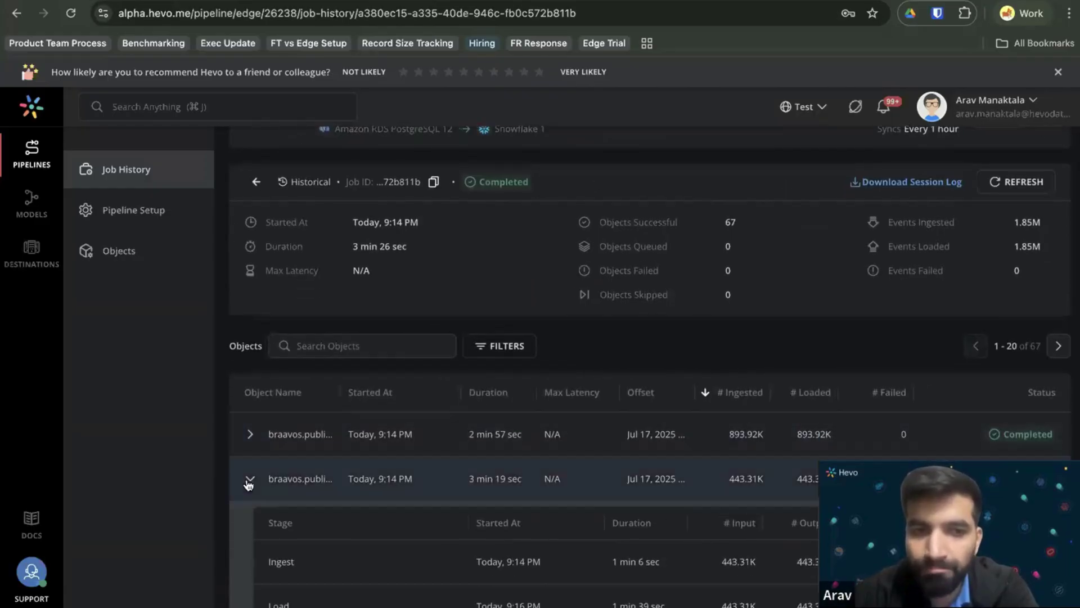
pyautogui.click(247, 479)
# Open the 9:38 PM incremental job and review its minimum, mean and maximum latency.
pyautogui.click(101, 177)
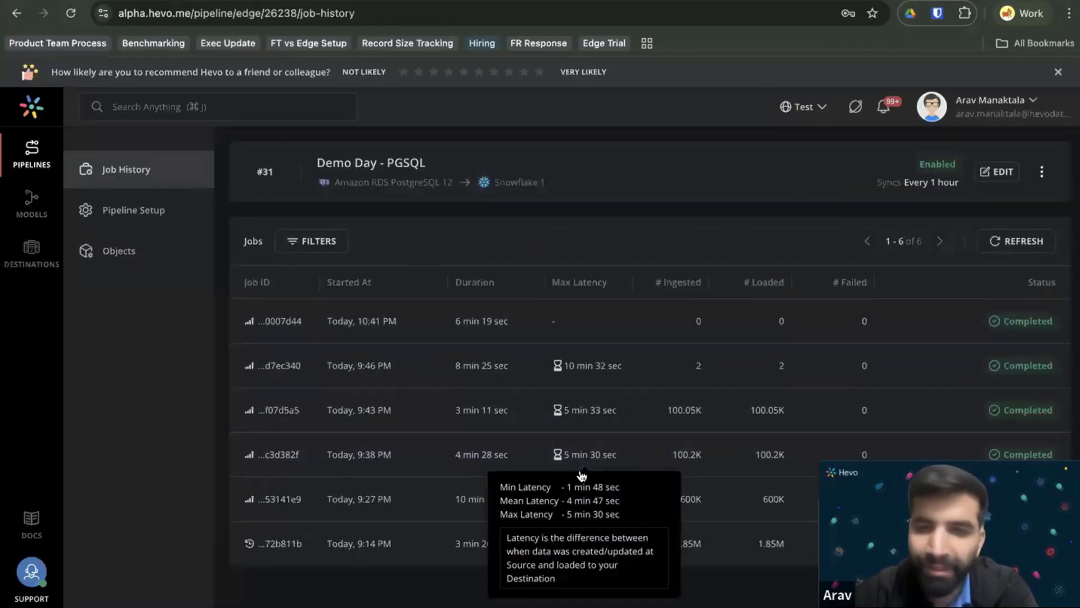
pyautogui.click(567, 452)
pyautogui.moveTo(431, 341)
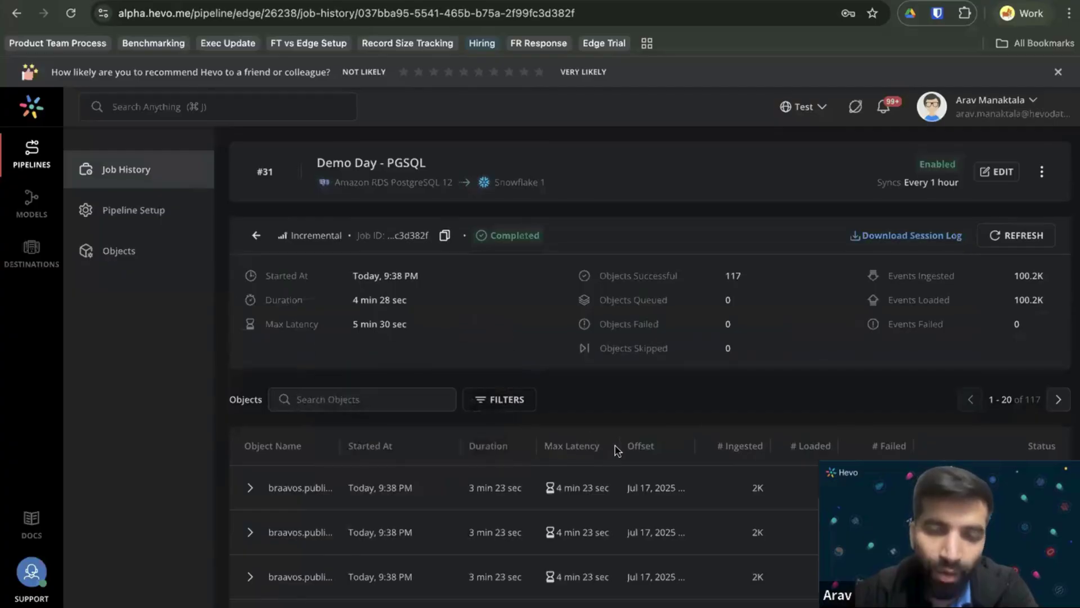
pyautogui.scroll(-10, 616, 450)
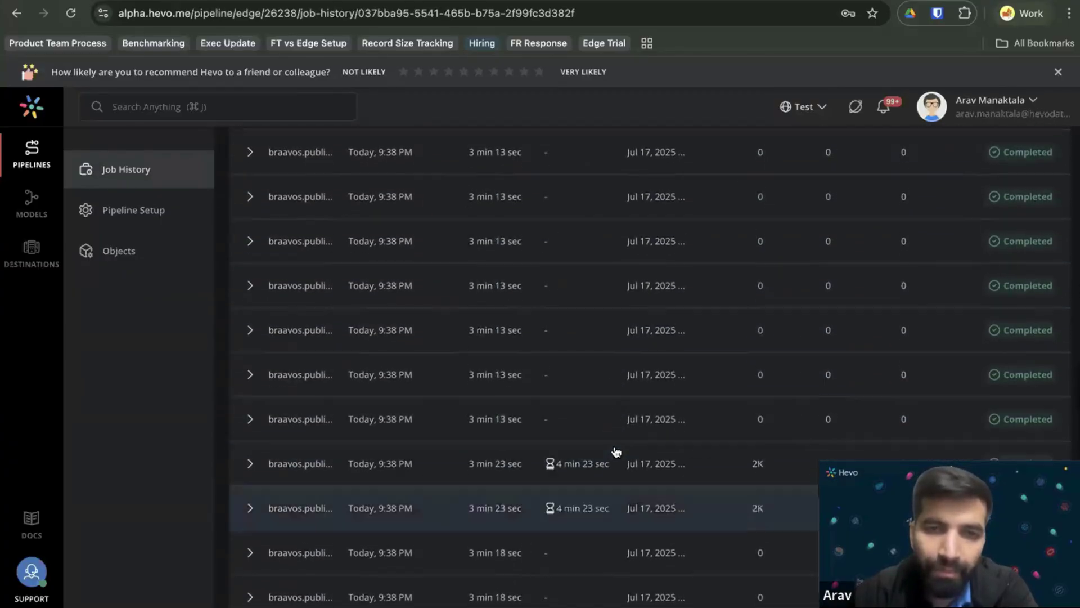
pyautogui.scroll(10, 616, 450)
pyautogui.moveTo(364, 267)
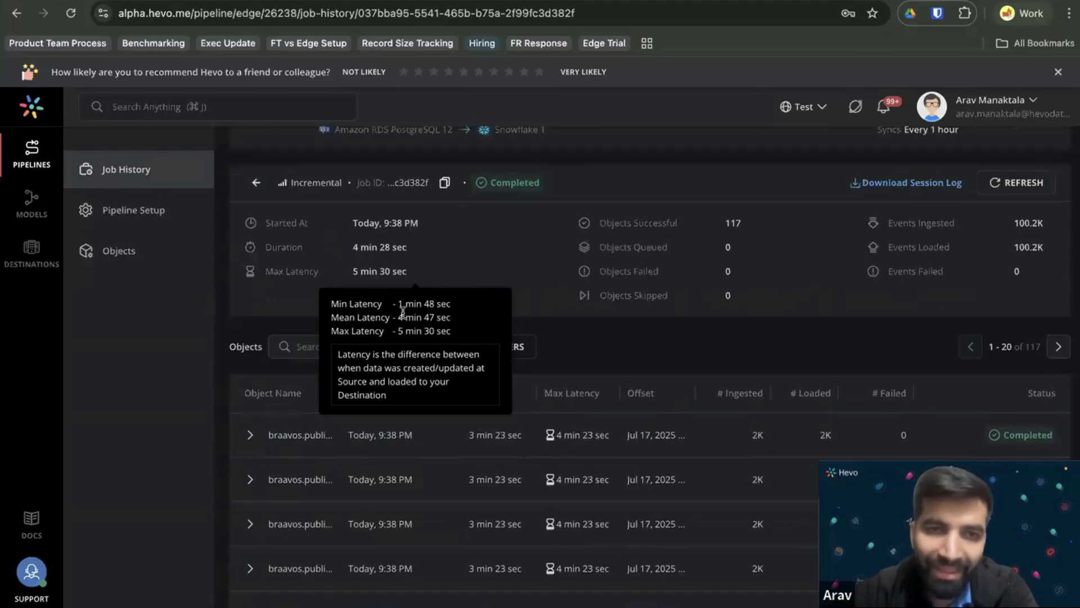
pyautogui.moveTo(393, 329); pyautogui.dragTo(470, 334)
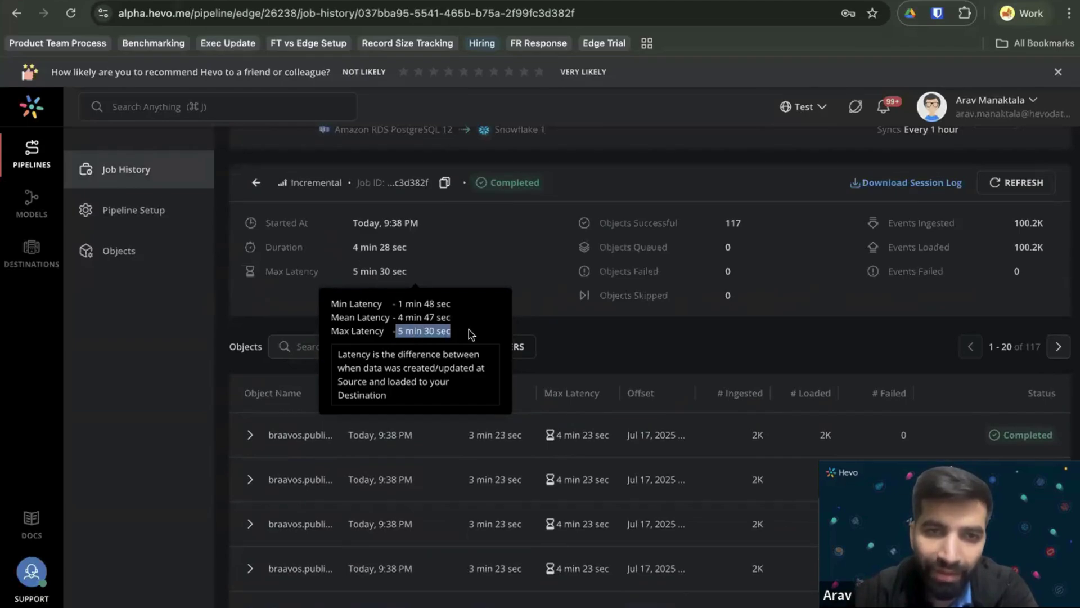
pyautogui.tripleClick(467, 335)
pyautogui.click(466, 334)
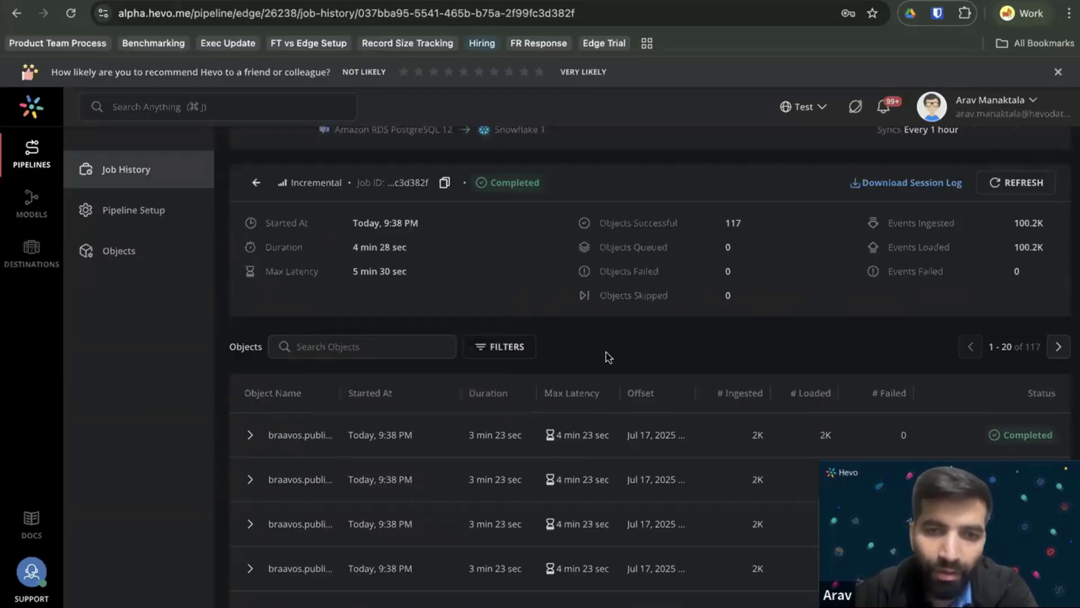
# Expand the first object to inspect its stages, then collapse it.
pyautogui.click(549, 445)
pyautogui.scroll(-3, 521, 453)
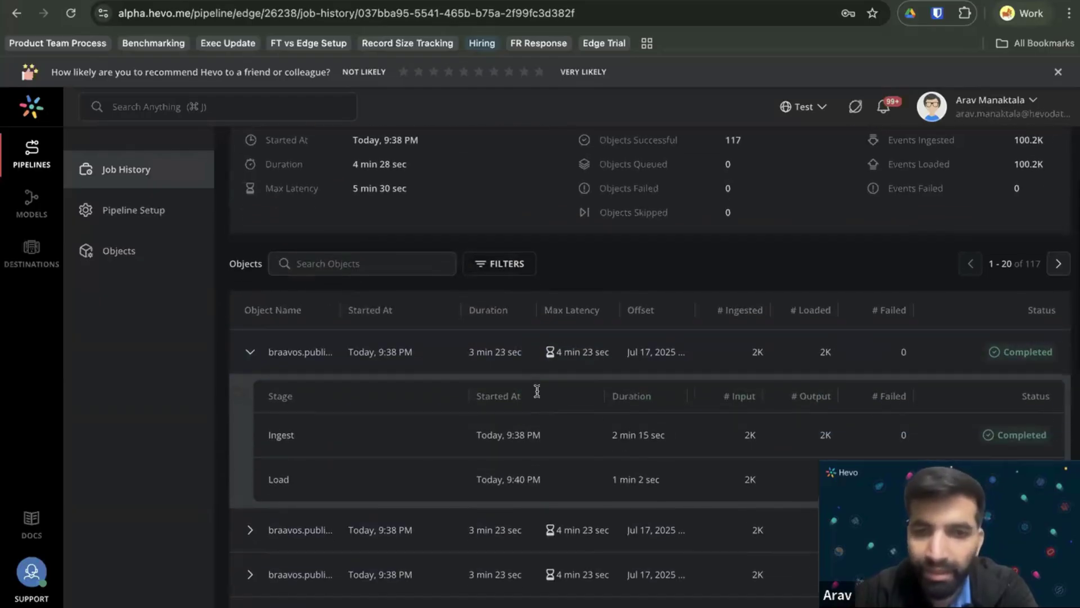
pyautogui.moveTo(553, 354)
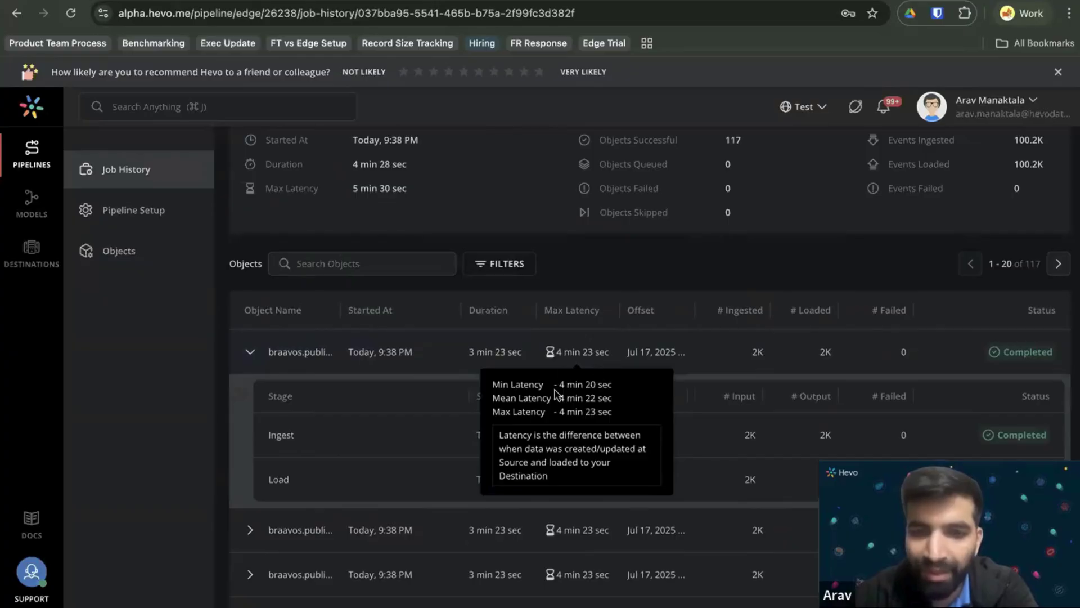
pyautogui.scroll(-10, 622, 427)
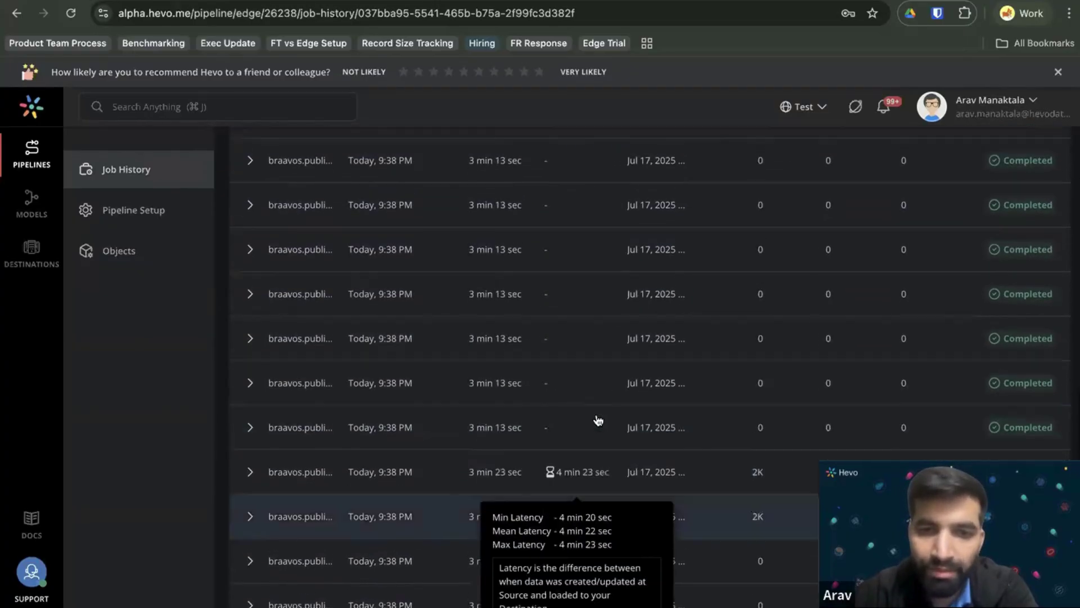
pyautogui.scroll(10, 598, 420)
pyautogui.click(366, 213)
pyautogui.scroll(2, 455, 183)
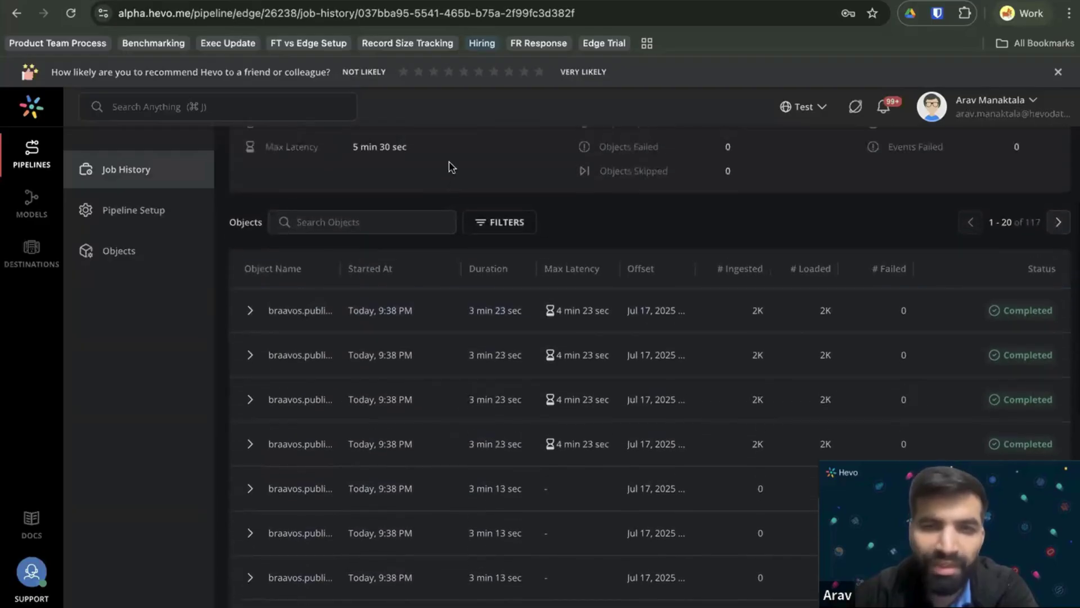
pyautogui.scroll(3, 499, 211)
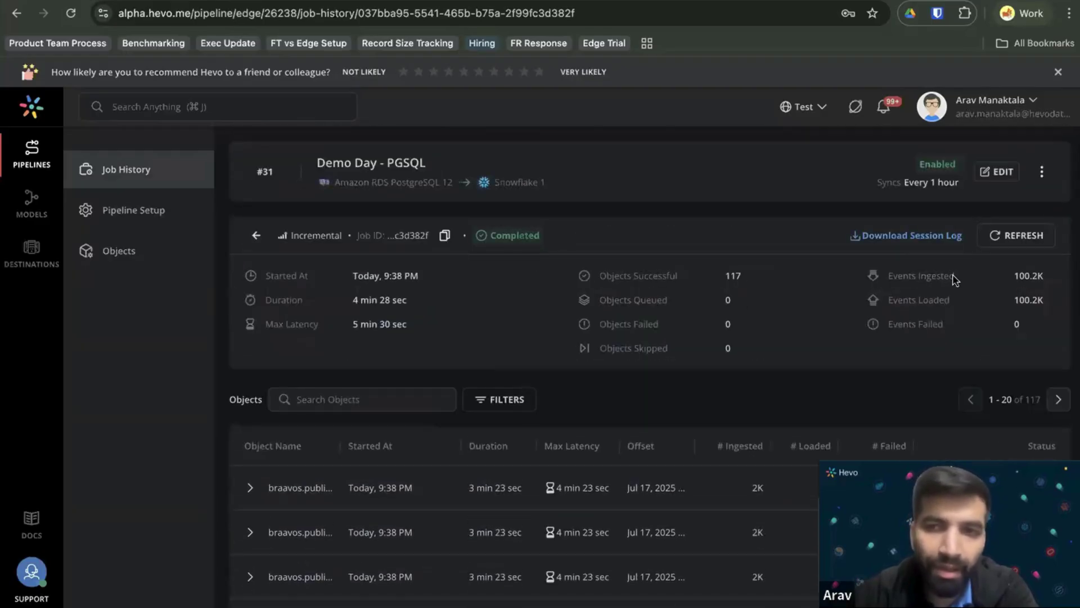
# Download the 9:38 PM incremental job's session log.
pyautogui.click(908, 239)
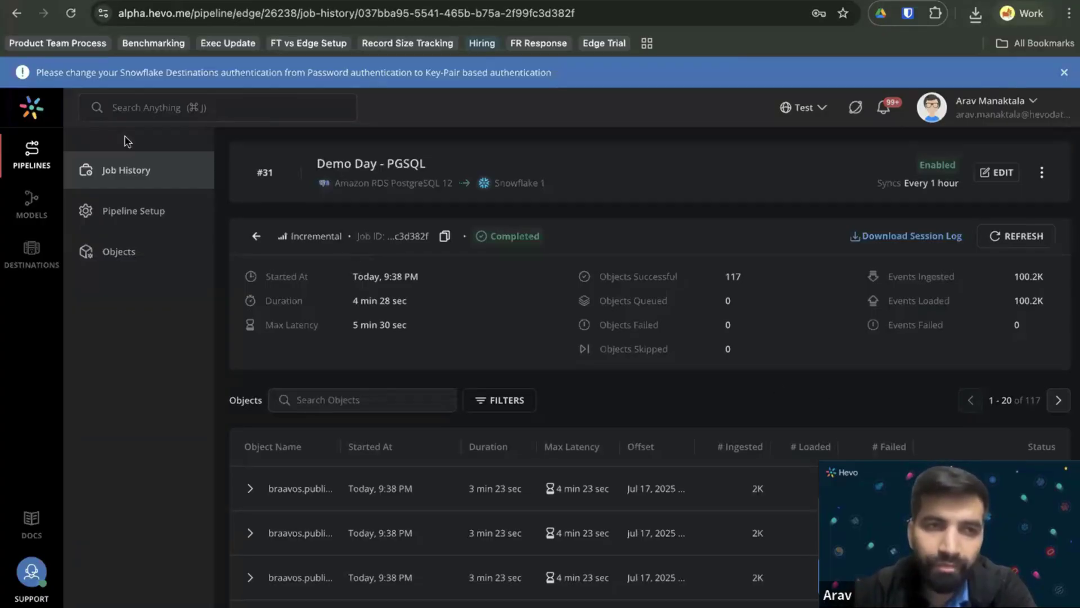
# Open Pipeline 14's job that completed with failures and sort its objects by # Failed.
pyautogui.click(39, 161)
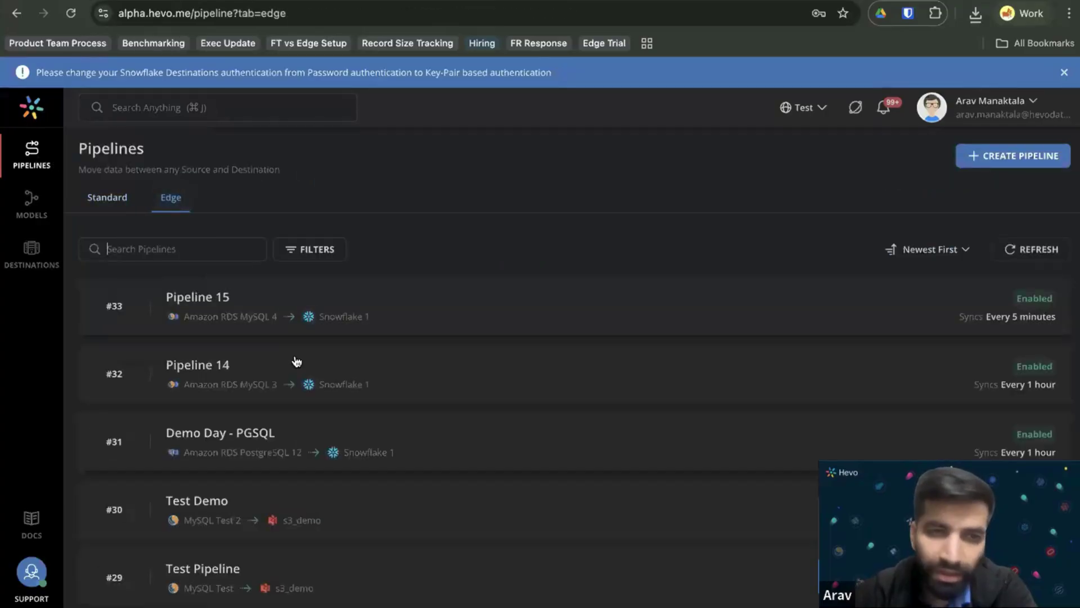
pyautogui.click(297, 368)
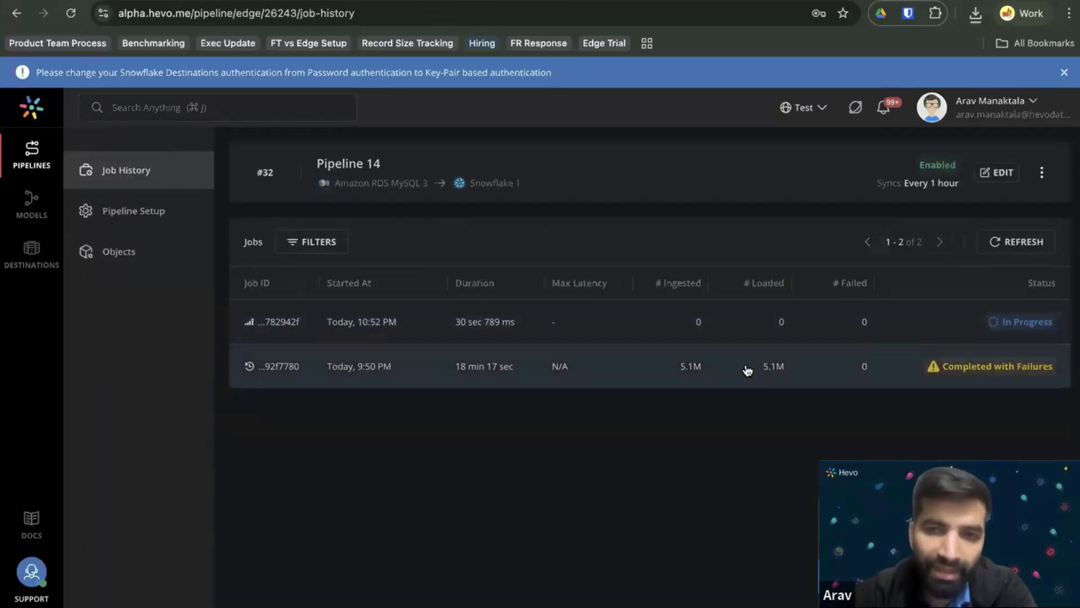
pyautogui.click(748, 370)
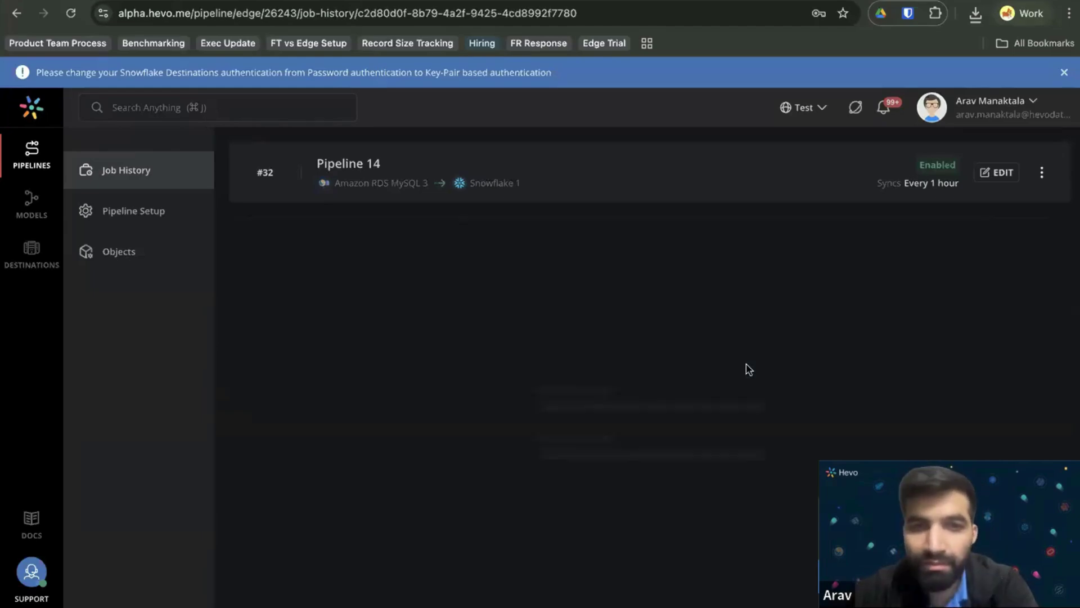
pyautogui.click(70, 13)
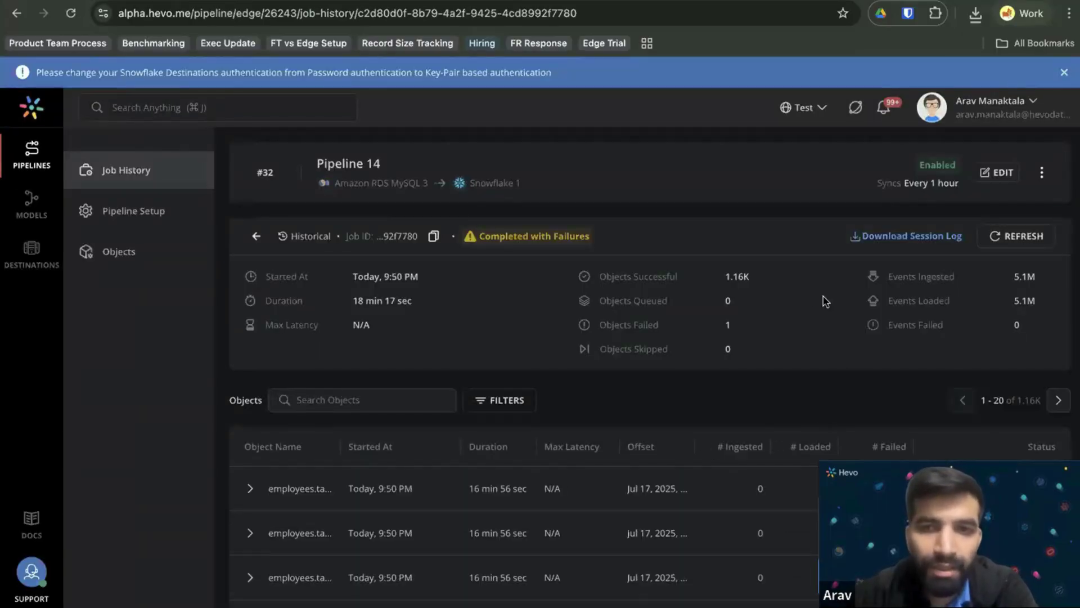
pyautogui.scroll(-1, 808, 299)
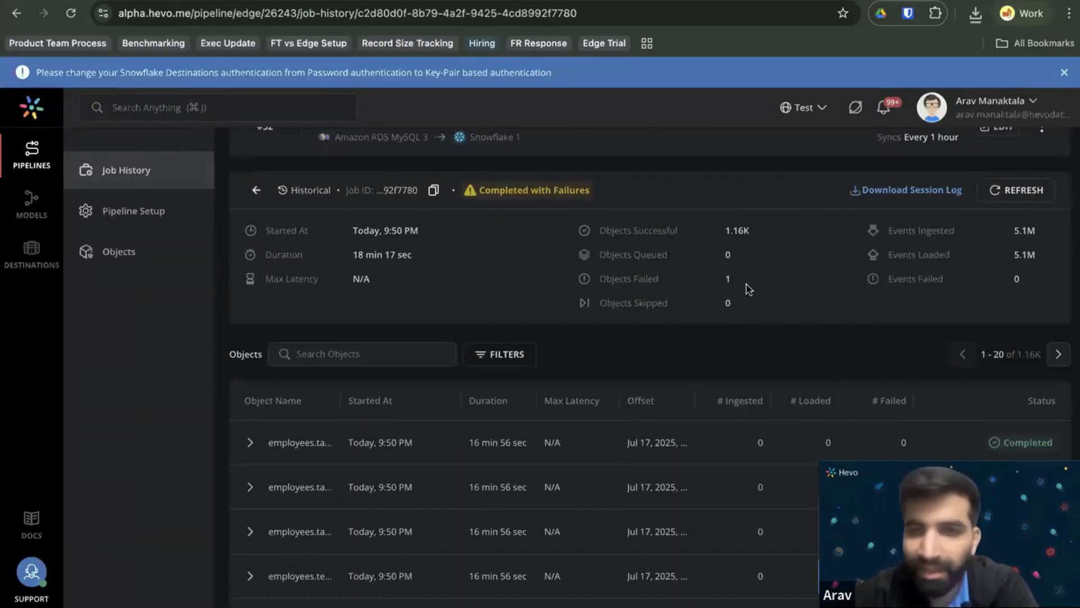
pyautogui.click(868, 406)
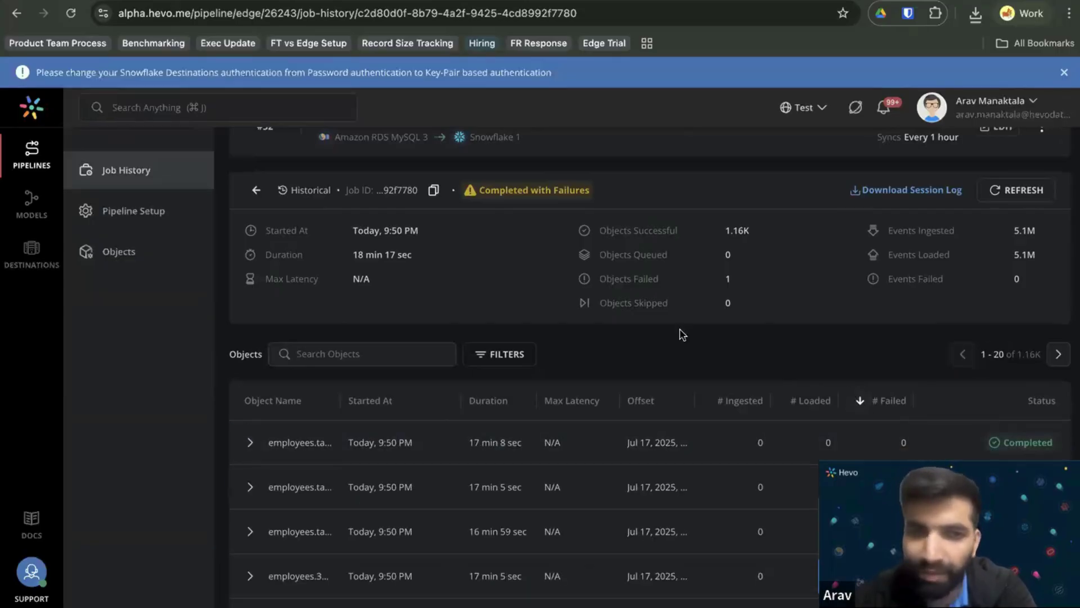
# Filter objects to Failed and Completed with Failures, then expand the failed object's failure reason.
pyautogui.click(515, 355)
pyautogui.click(504, 426)
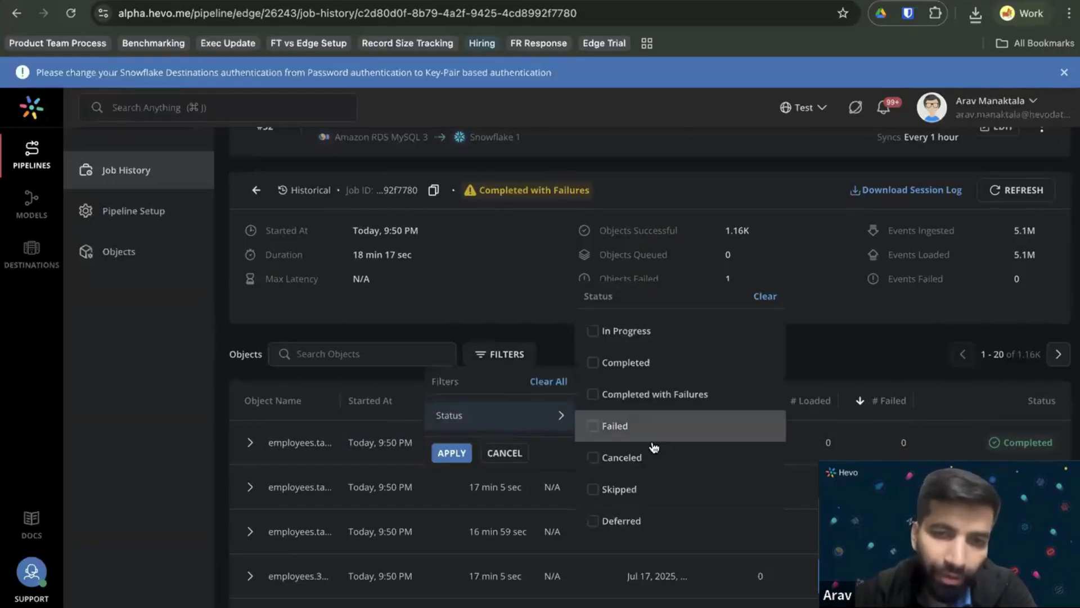
pyautogui.click(615, 425)
pyautogui.click(641, 396)
pyautogui.click(459, 457)
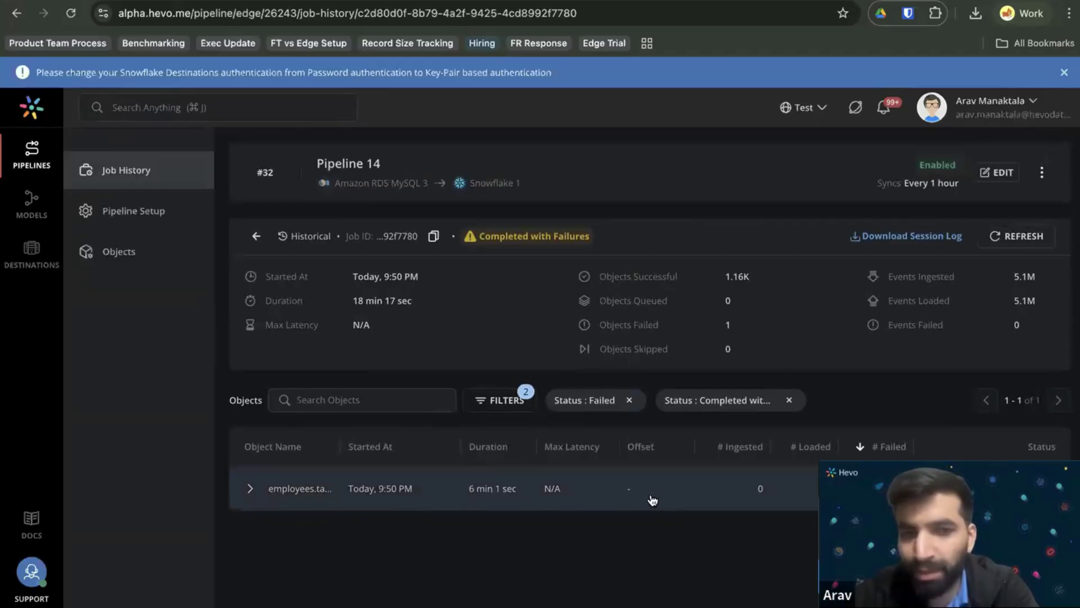
pyautogui.click(655, 497)
pyautogui.scroll(-3, 694, 489)
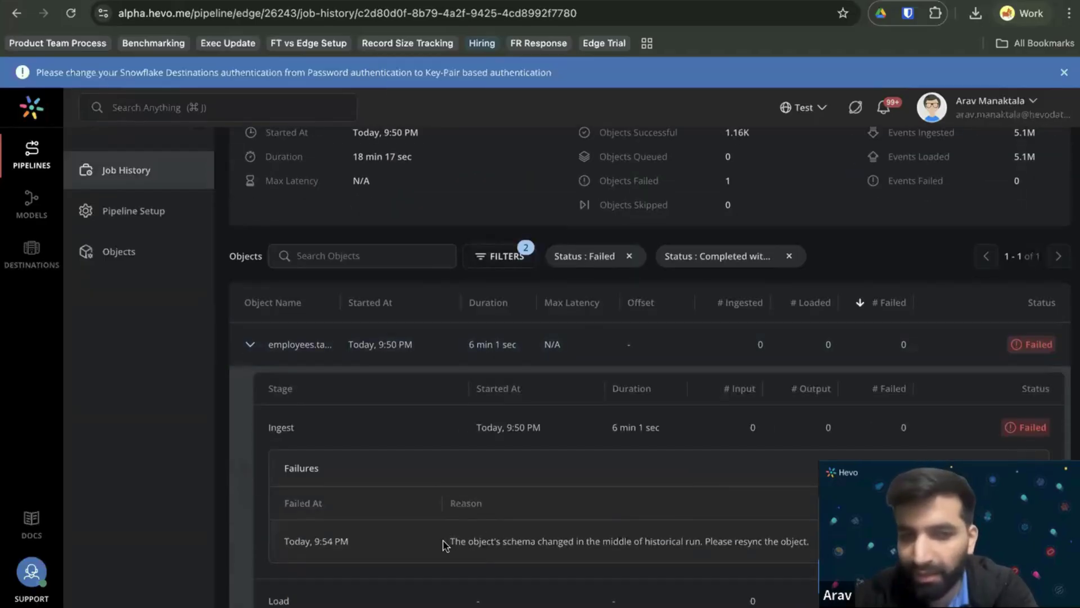
pyautogui.moveTo(730, 546); pyautogui.dragTo(812, 546)
pyautogui.click(830, 546)
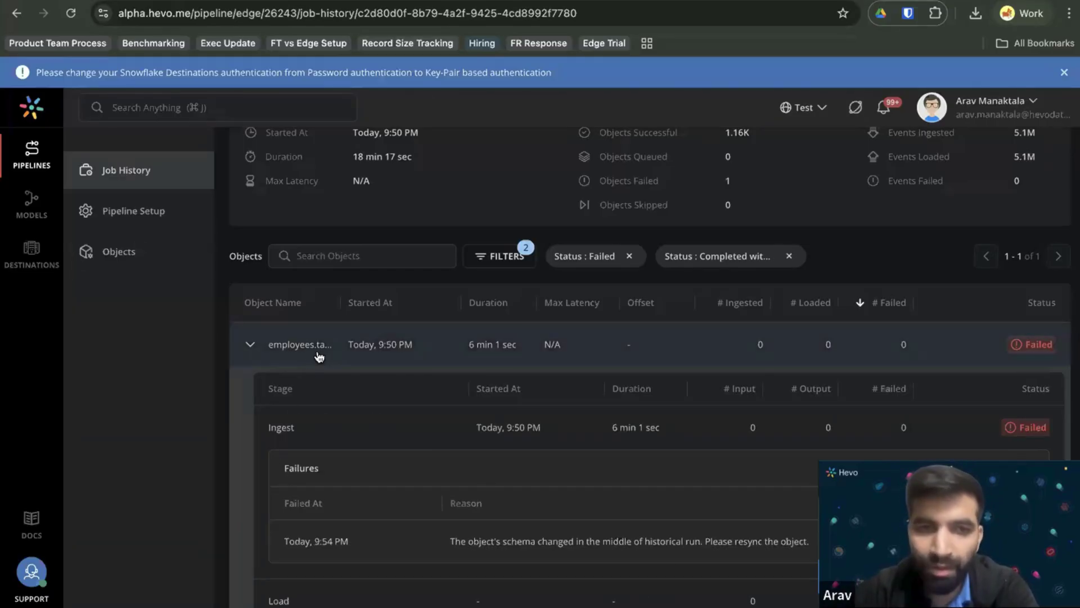
# Search the pipeline's objects for table51, cancel the Resync dialog, and return to Job History.
pyautogui.click(187, 266)
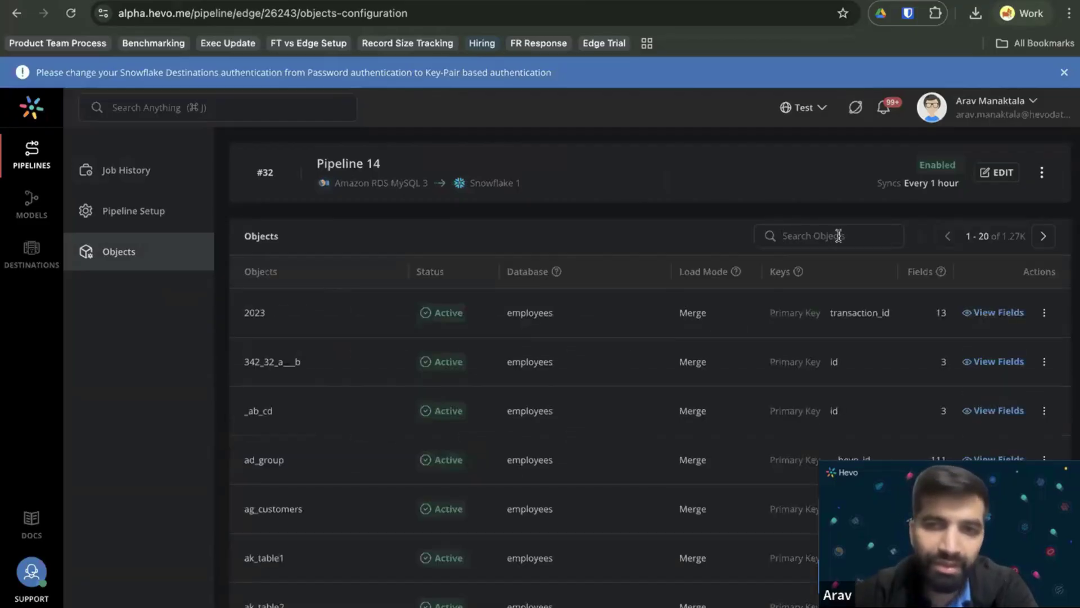
pyautogui.write('tabl51')
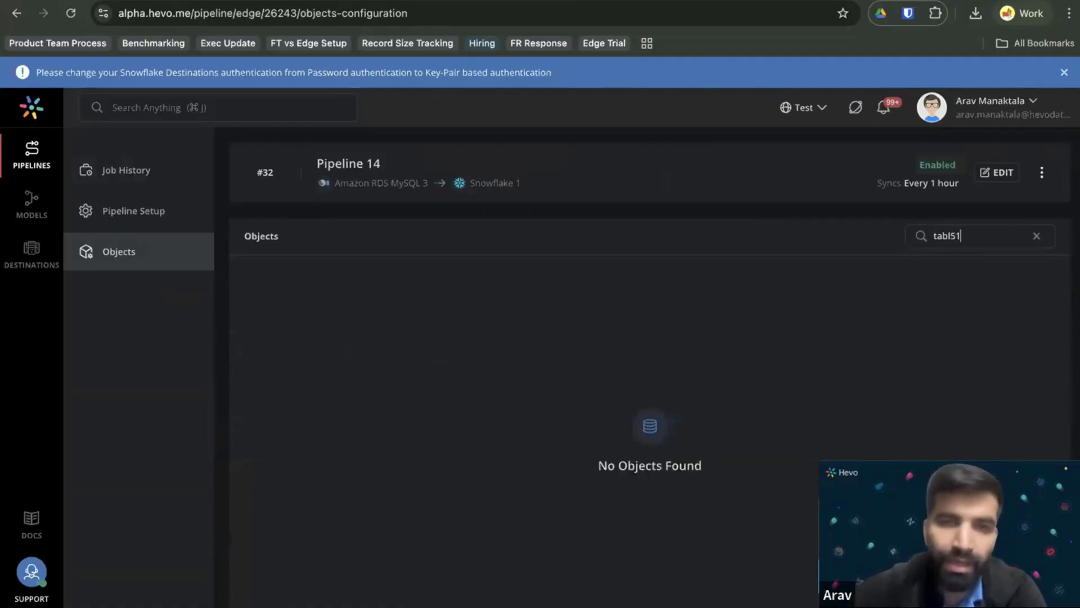
pyautogui.write('e5')
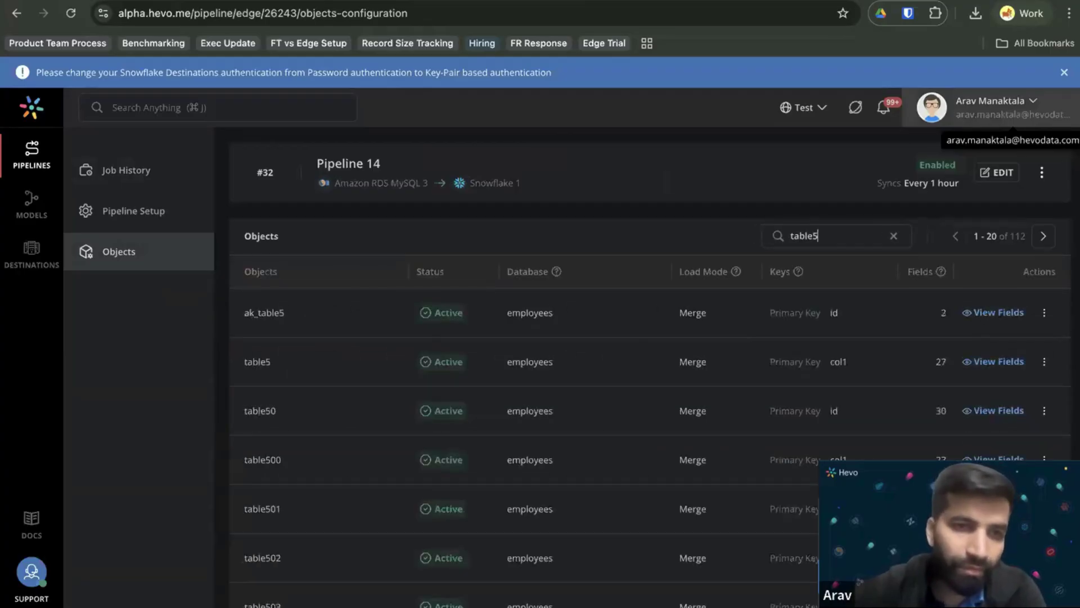
pyautogui.write('1')
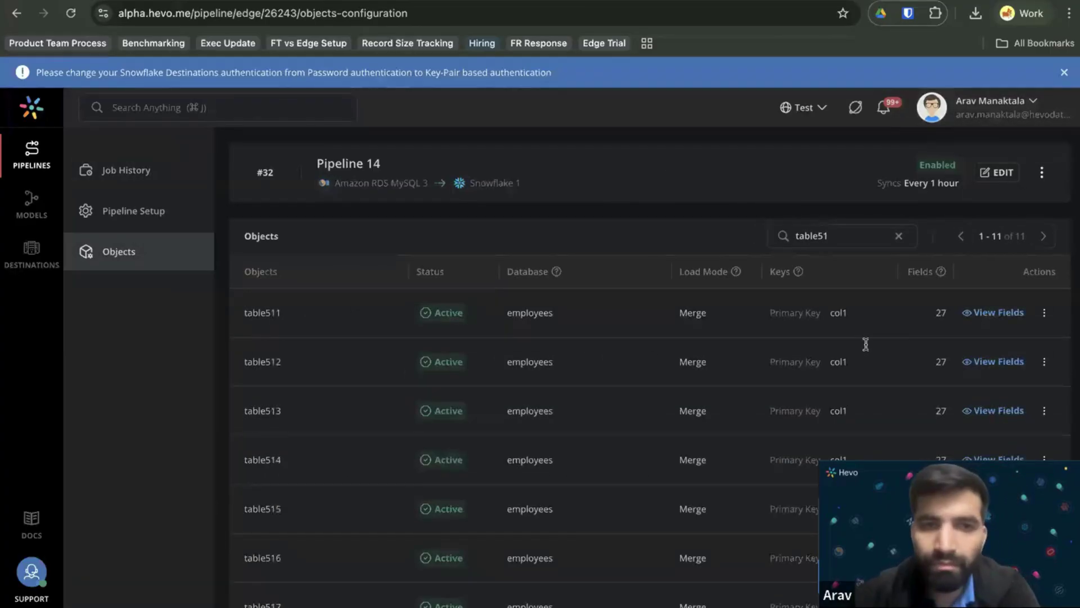
pyautogui.scroll(-5, 692, 426)
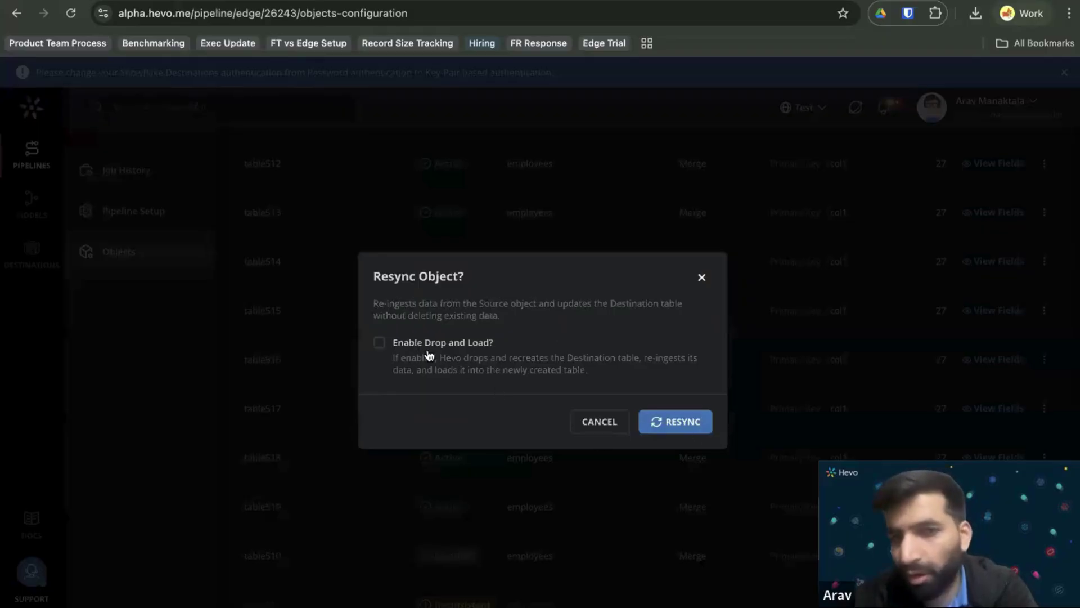
pyautogui.click(700, 280)
pyautogui.click(164, 174)
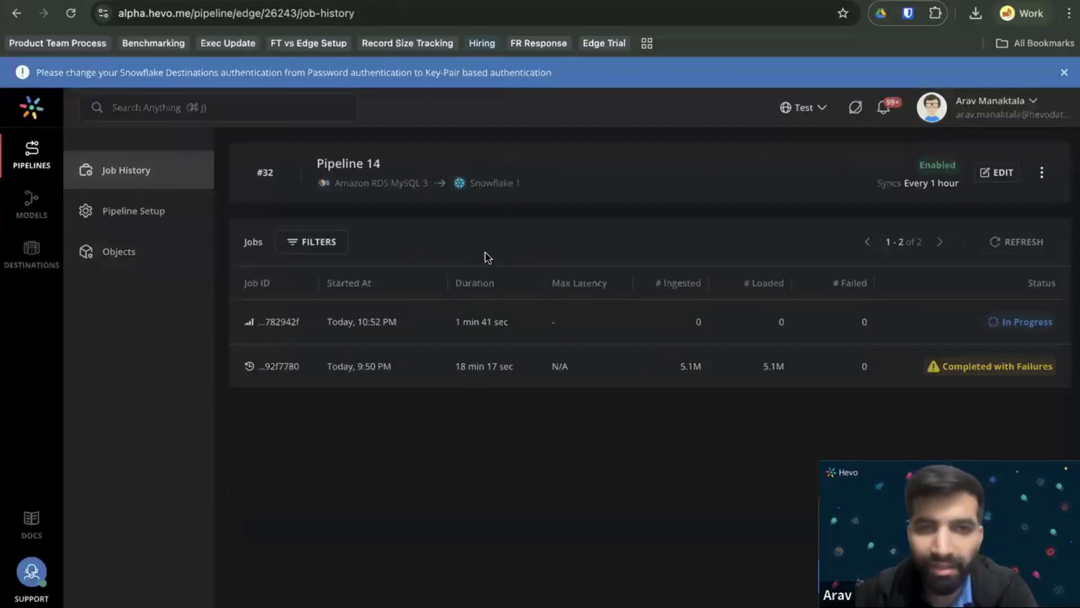
# Check Pipeline 14's in-progress job, then open Pipeline 15 from the Edge pipelines list.
pyautogui.click(617, 318)
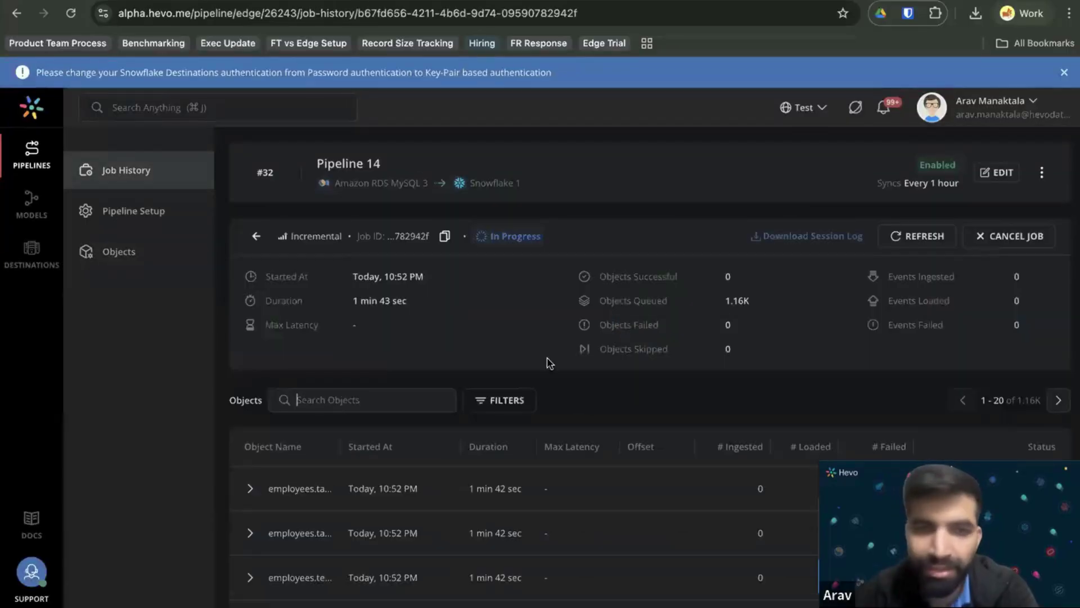
pyautogui.scroll(-1, 507, 349)
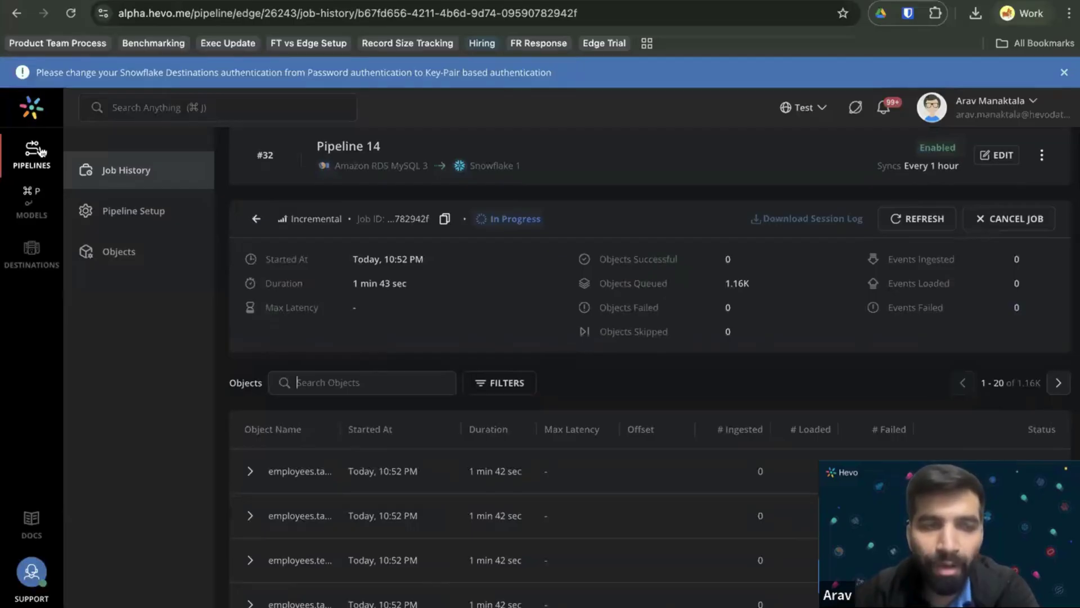
pyautogui.click(35, 151)
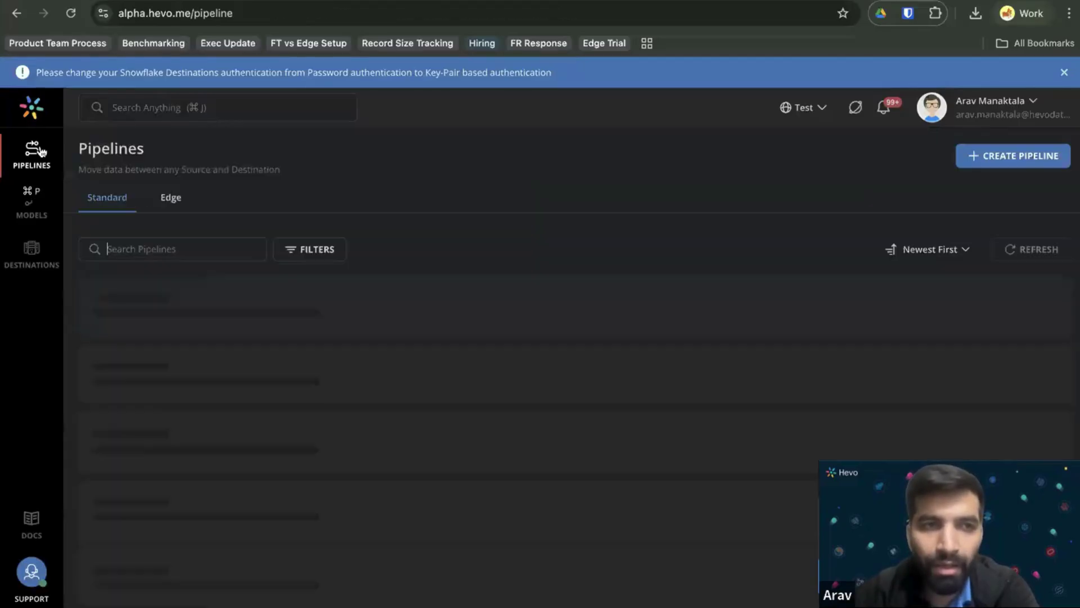
pyautogui.click(169, 200)
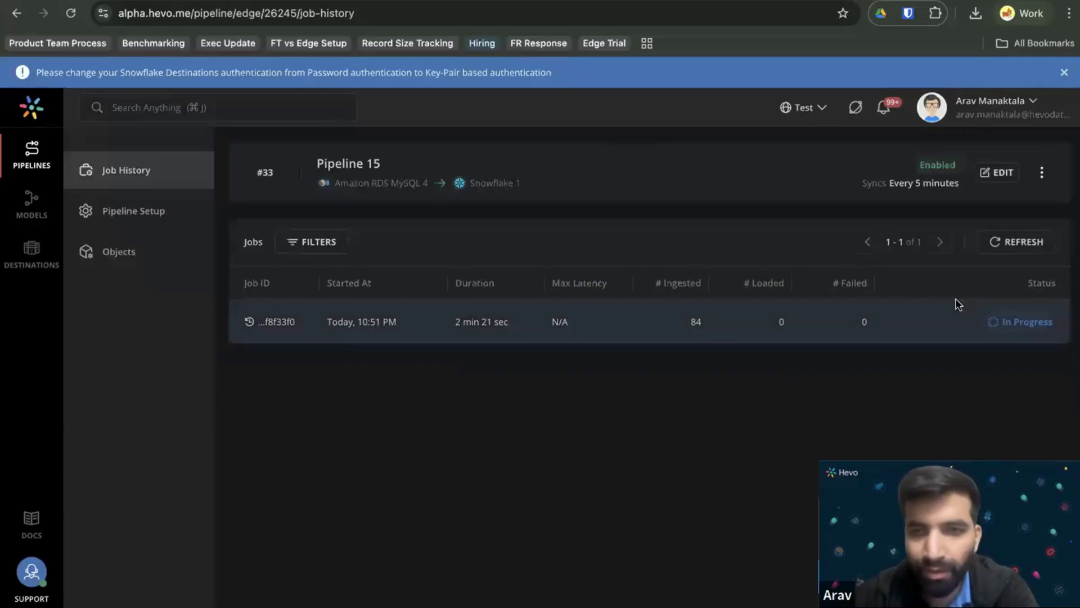
pyautogui.click(1016, 241)
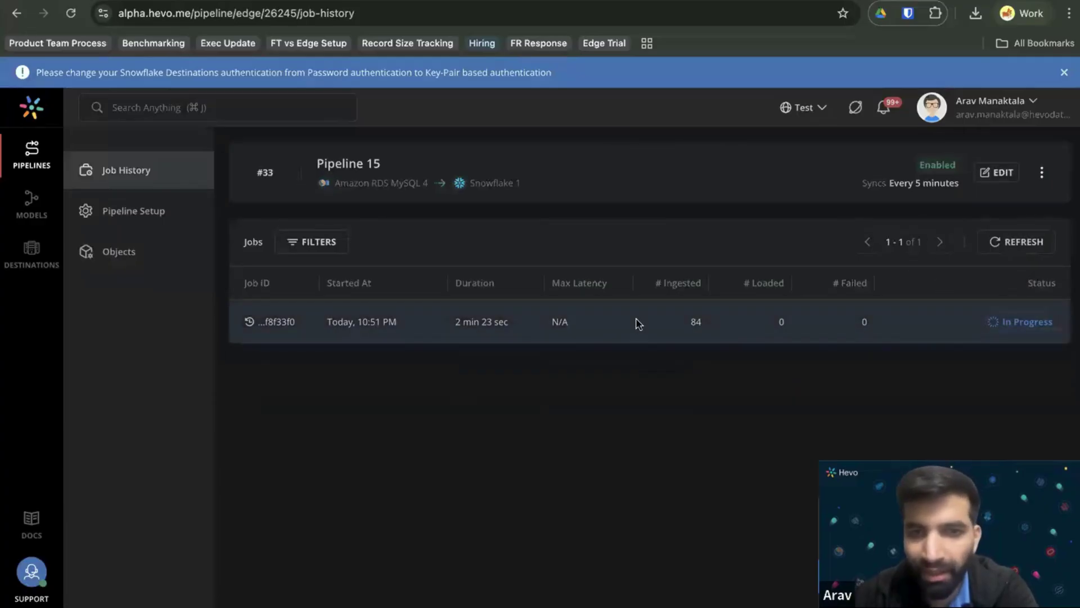
# Refresh the live ingestion counts of Pipeline 15's in-progress historical job, then return to Pipelines.
pyautogui.click(637, 321)
pyautogui.scroll(-4, 708, 360)
pyautogui.scroll(4, 719, 379)
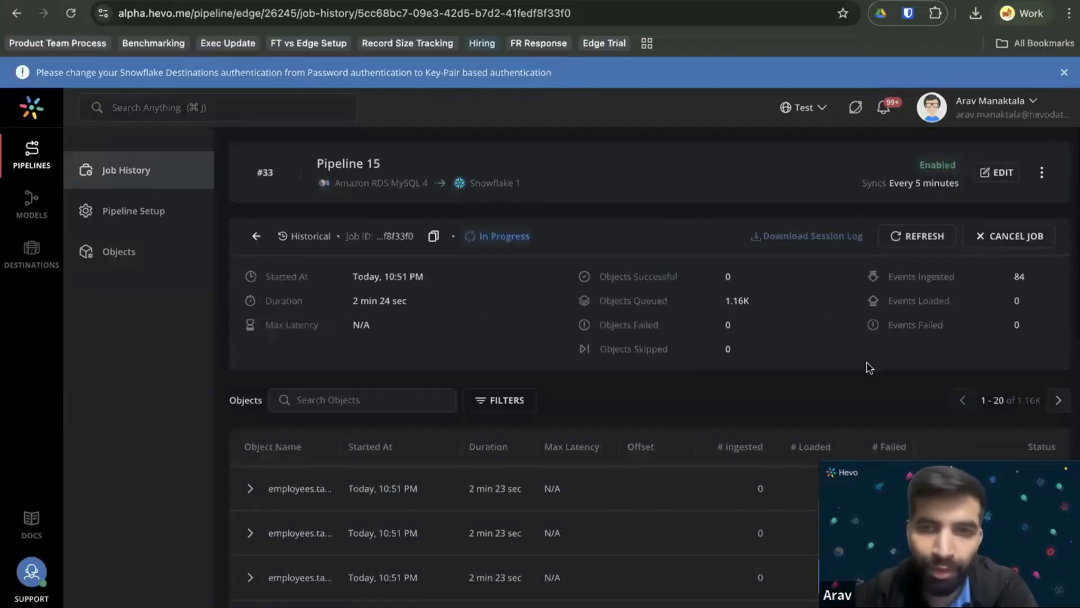
pyautogui.click(923, 240)
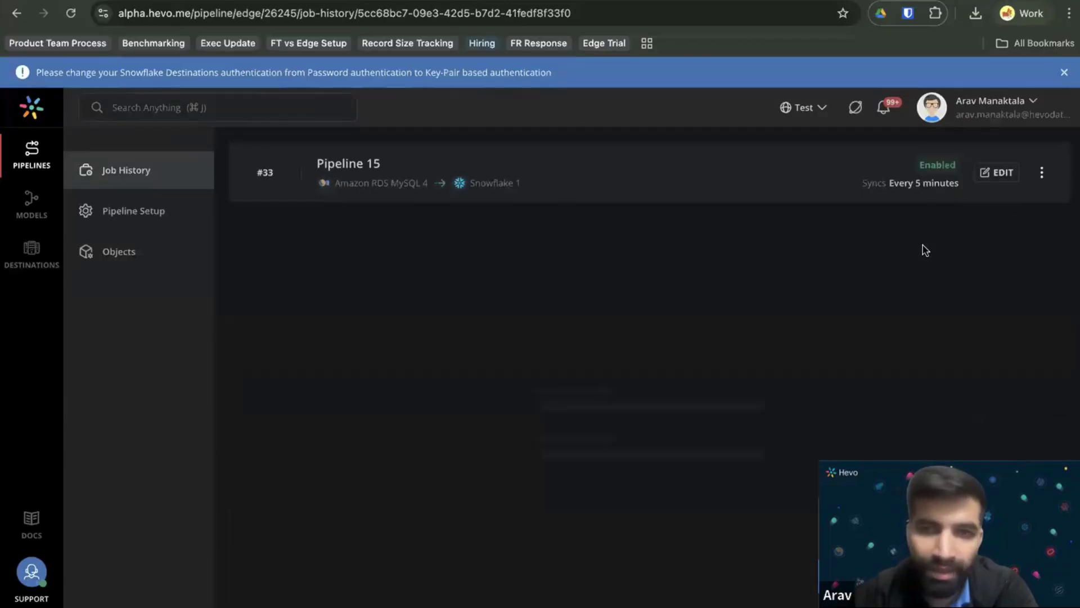
pyautogui.scroll(-1, 684, 344)
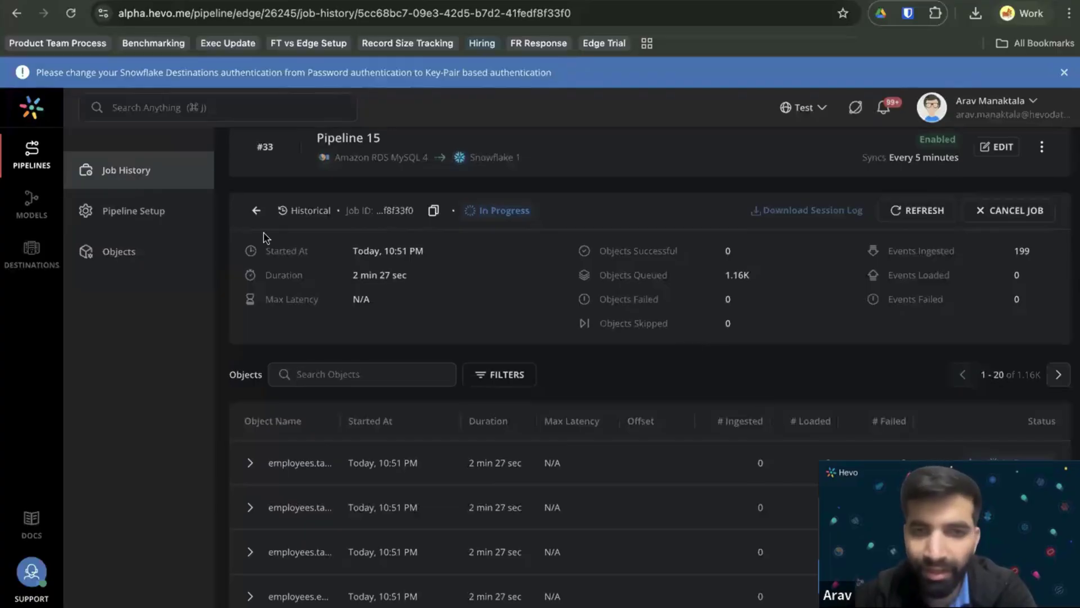
pyautogui.scroll(-4, 552, 294)
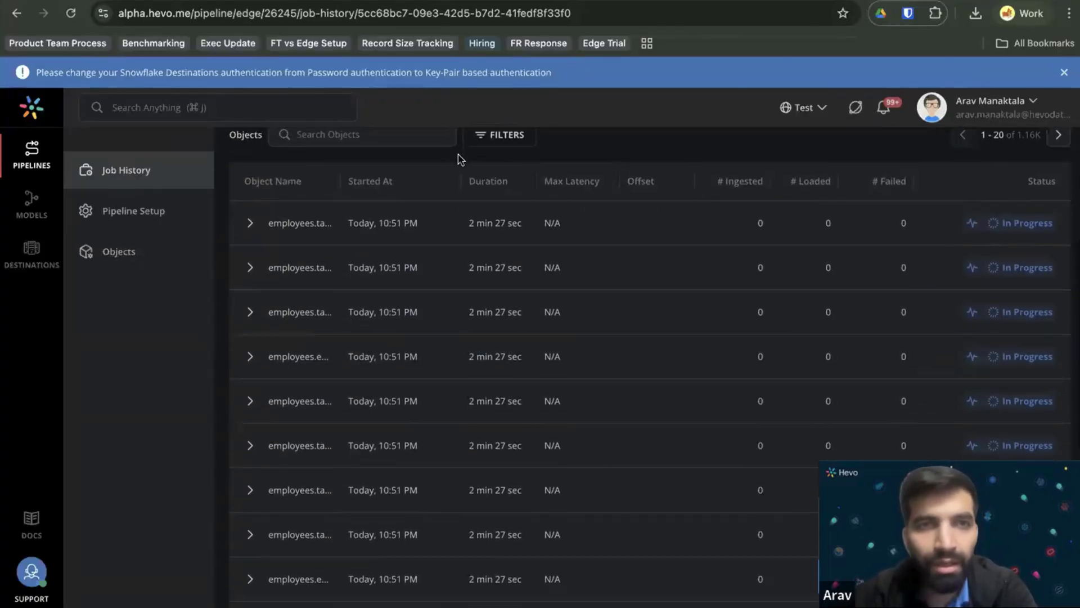
pyautogui.scroll(-4, 480, 282)
pyautogui.scroll(10, 428, 264)
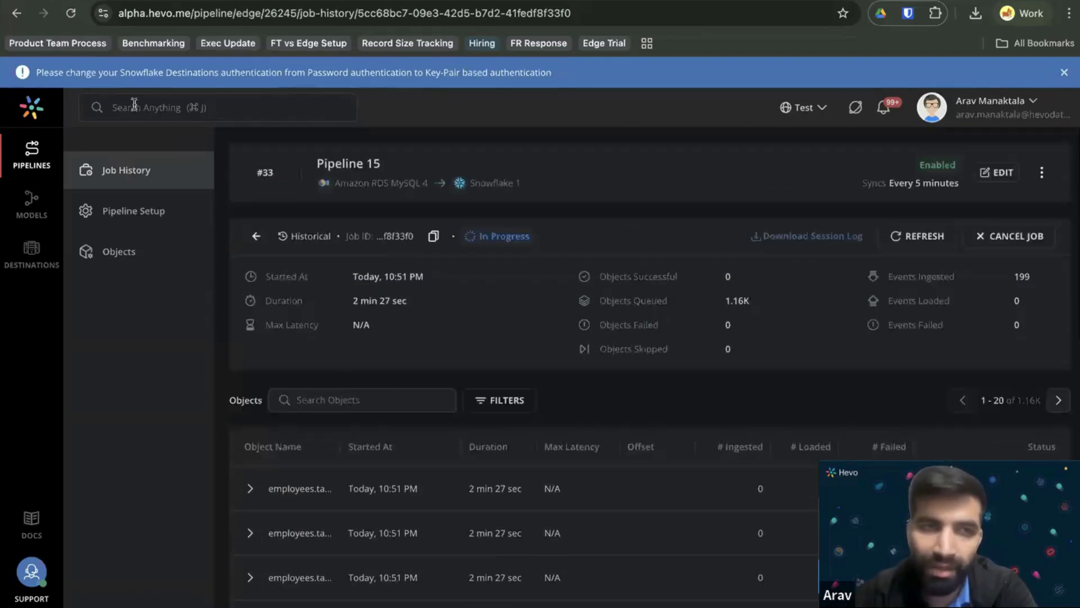
pyautogui.click(31, 160)
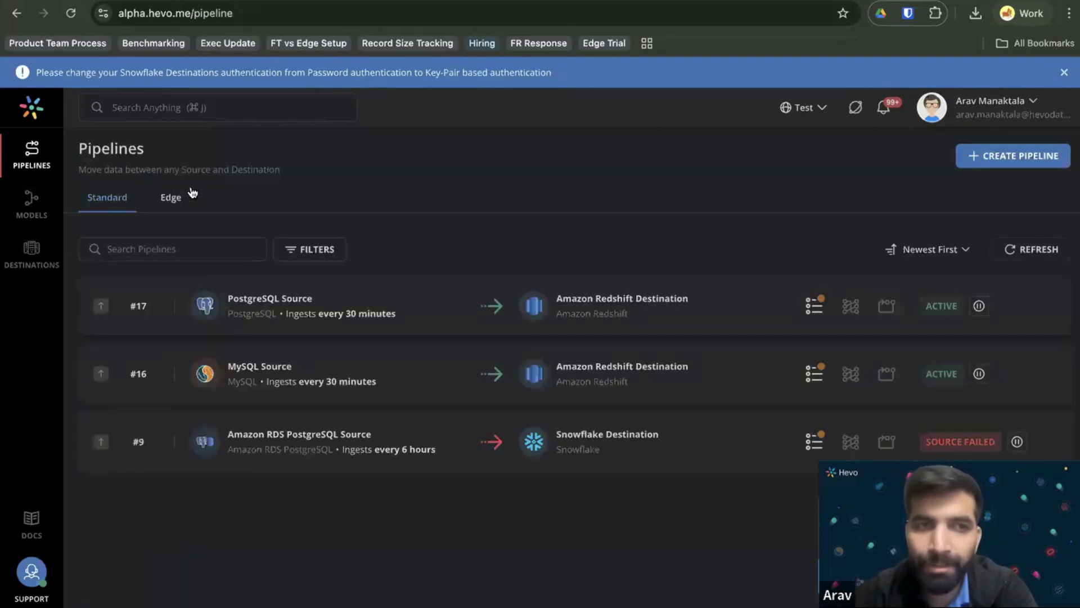
# Leave the Edge pipelines demo and advance the slides past the Postman case study to 'Challenges with Postman's Stack'.
pyautogui.click(171, 200)
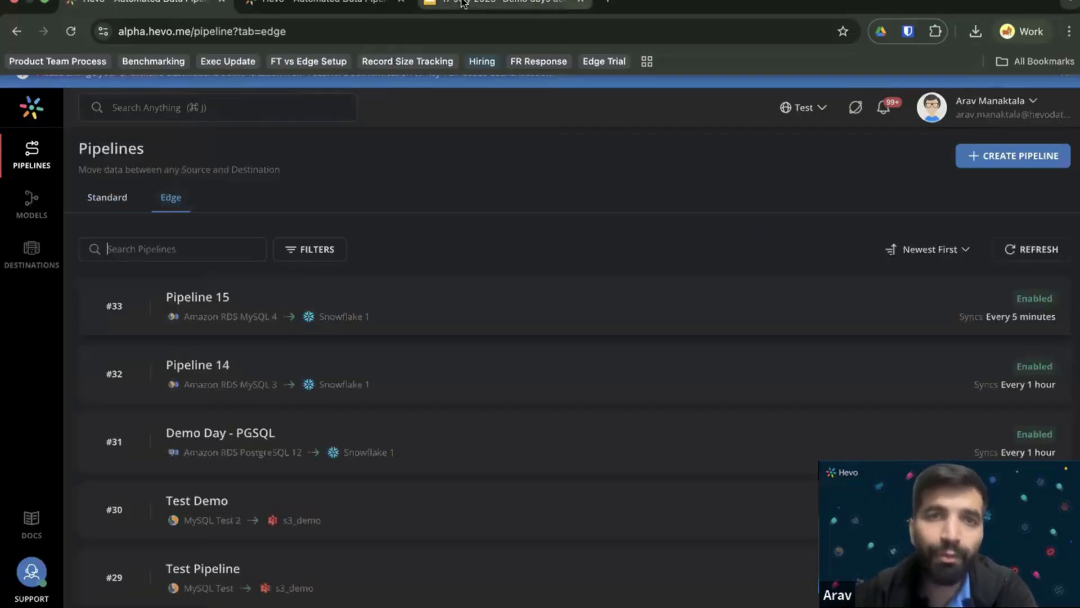
pyautogui.press('super+Tab')
pyautogui.press('Right')
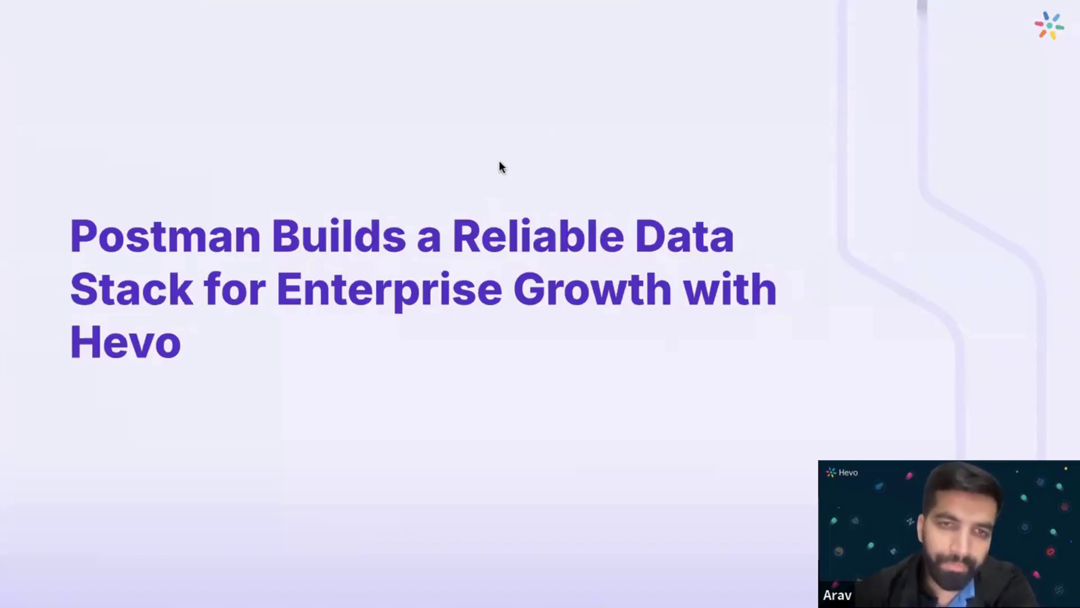
pyautogui.press('Right')
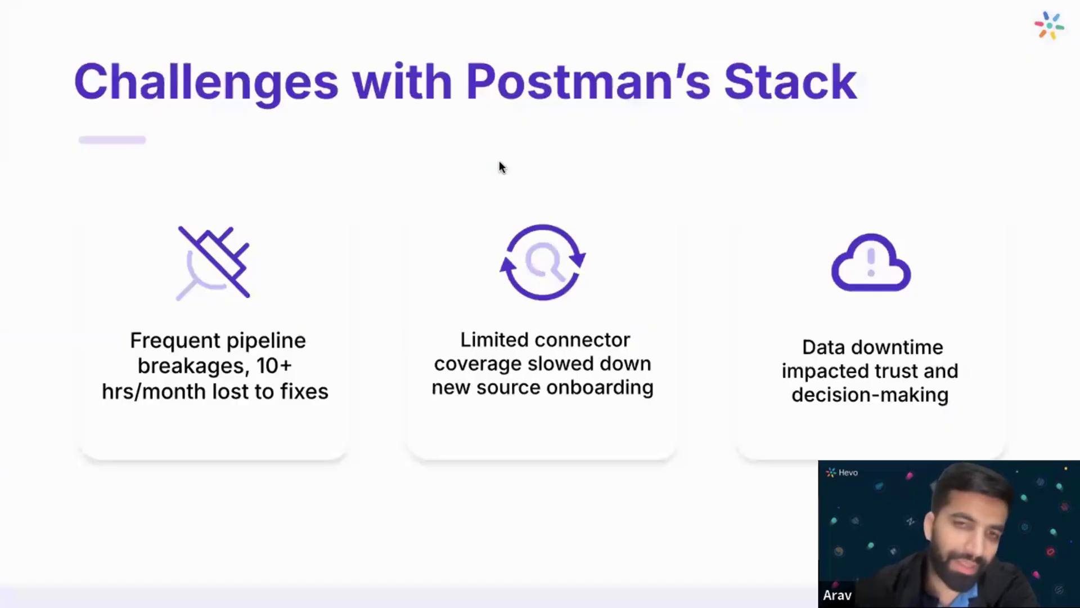